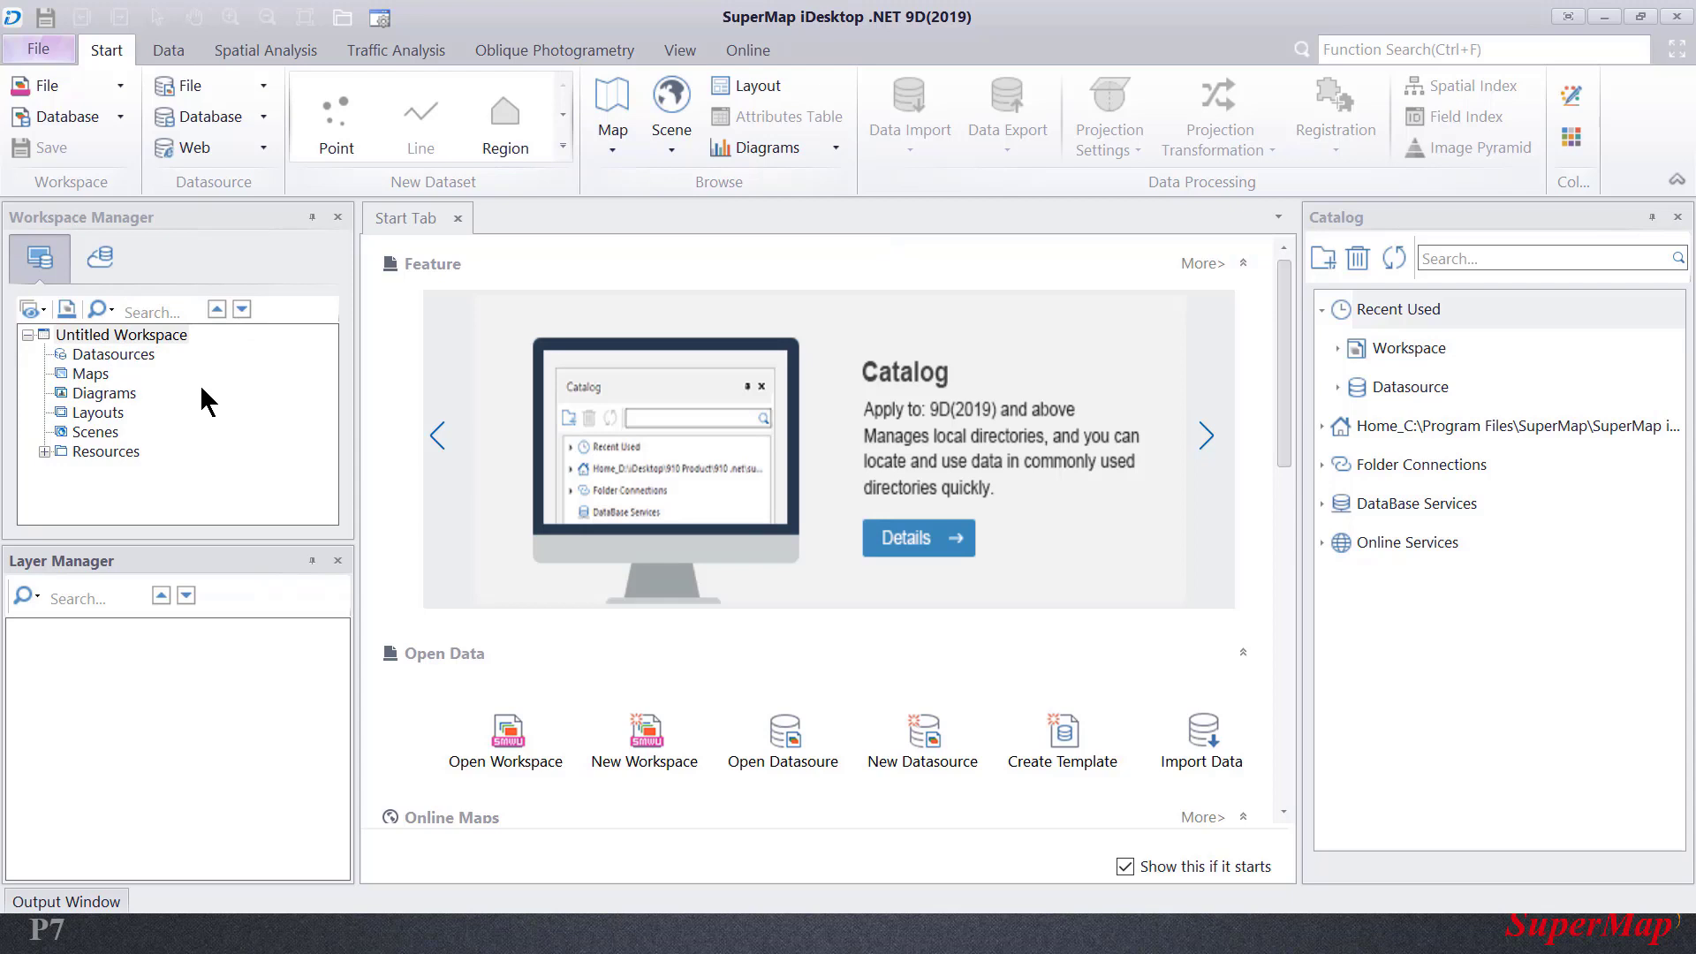
# Open Population.smwu from ThemeMap > Population as the current workspace.
pyautogui.click(124, 334)
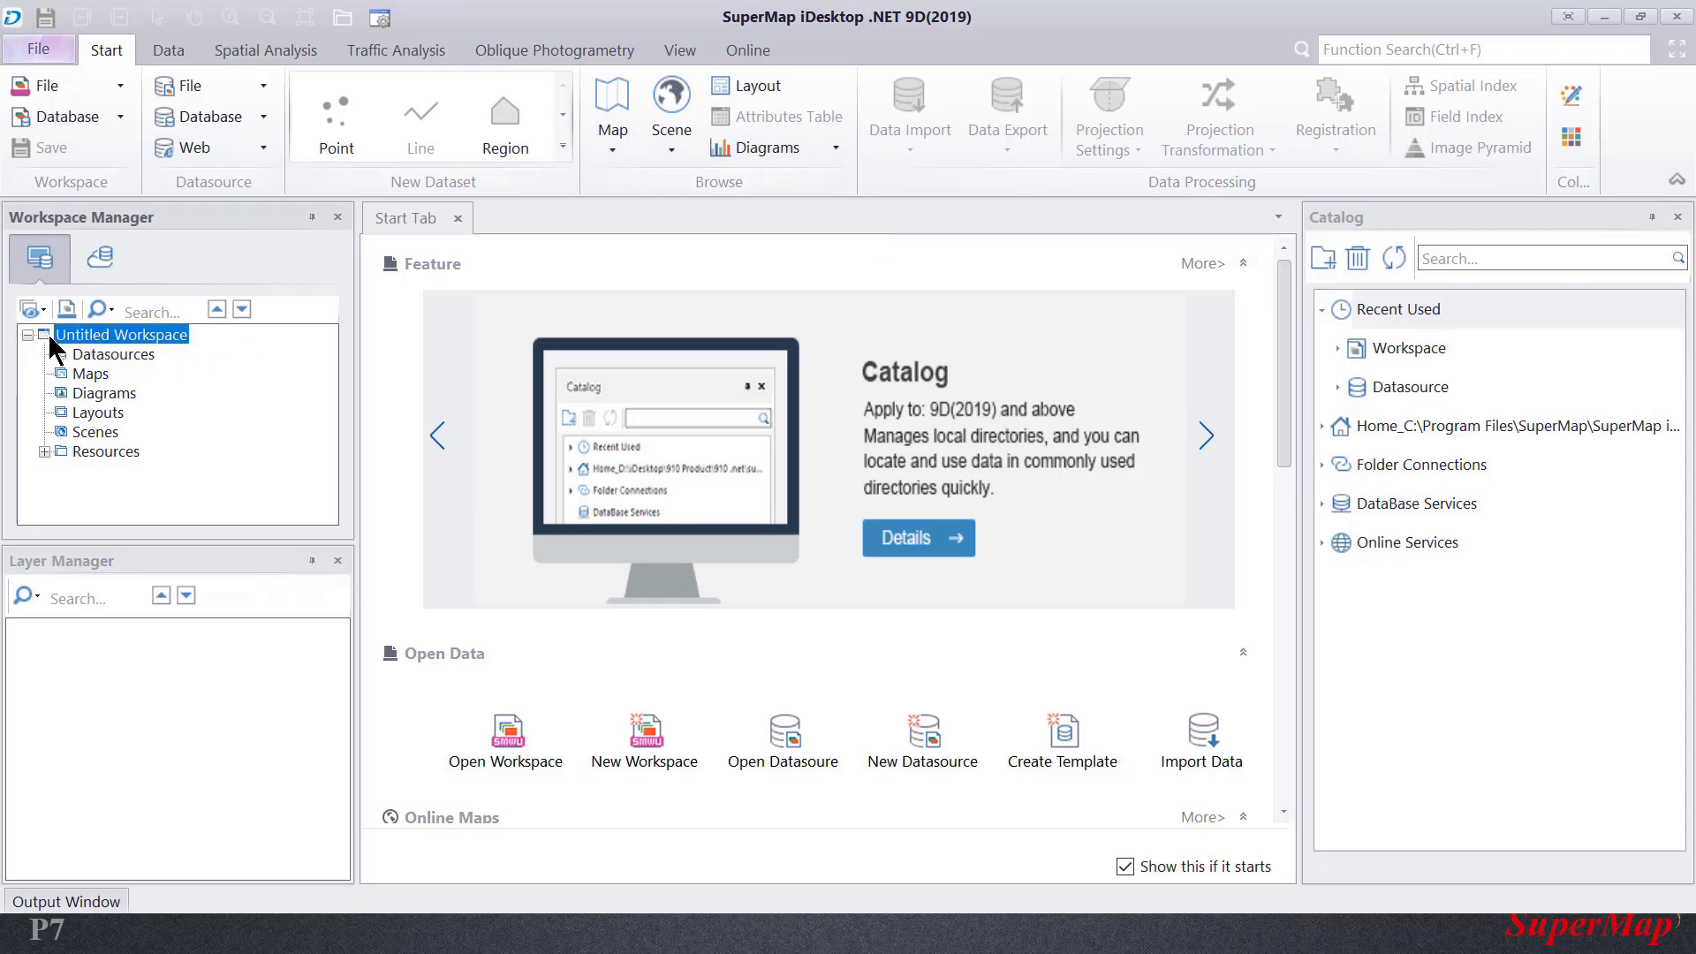
pyautogui.rightClick(164, 334)
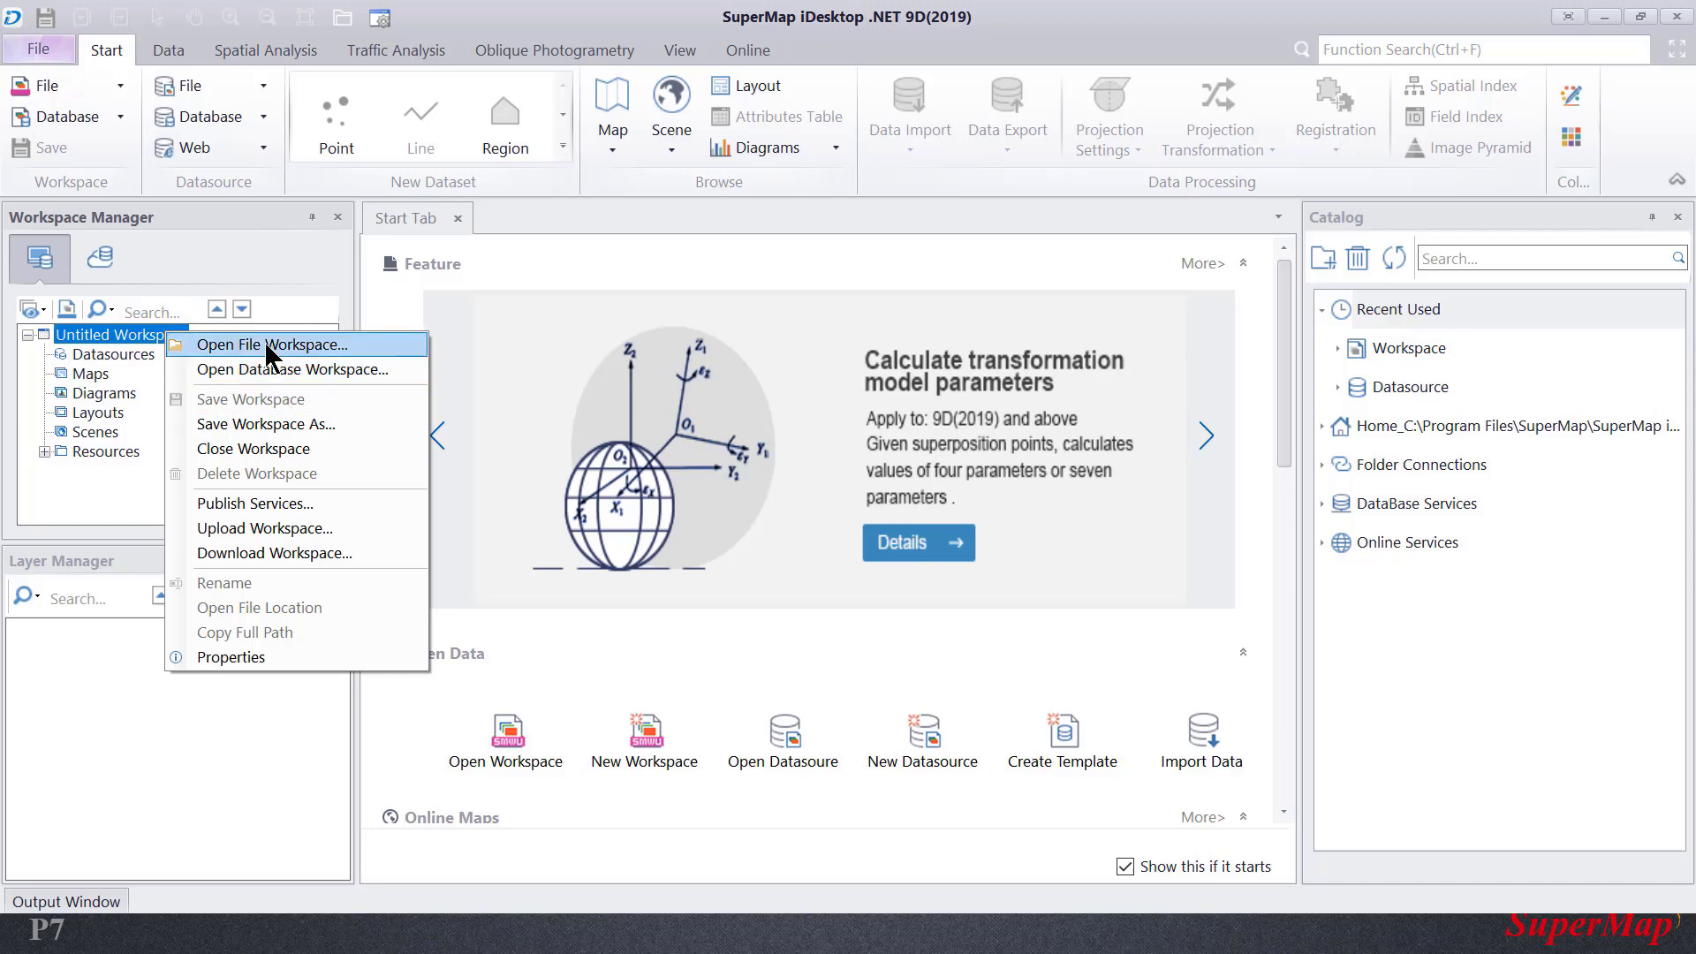
pyautogui.click(293, 344)
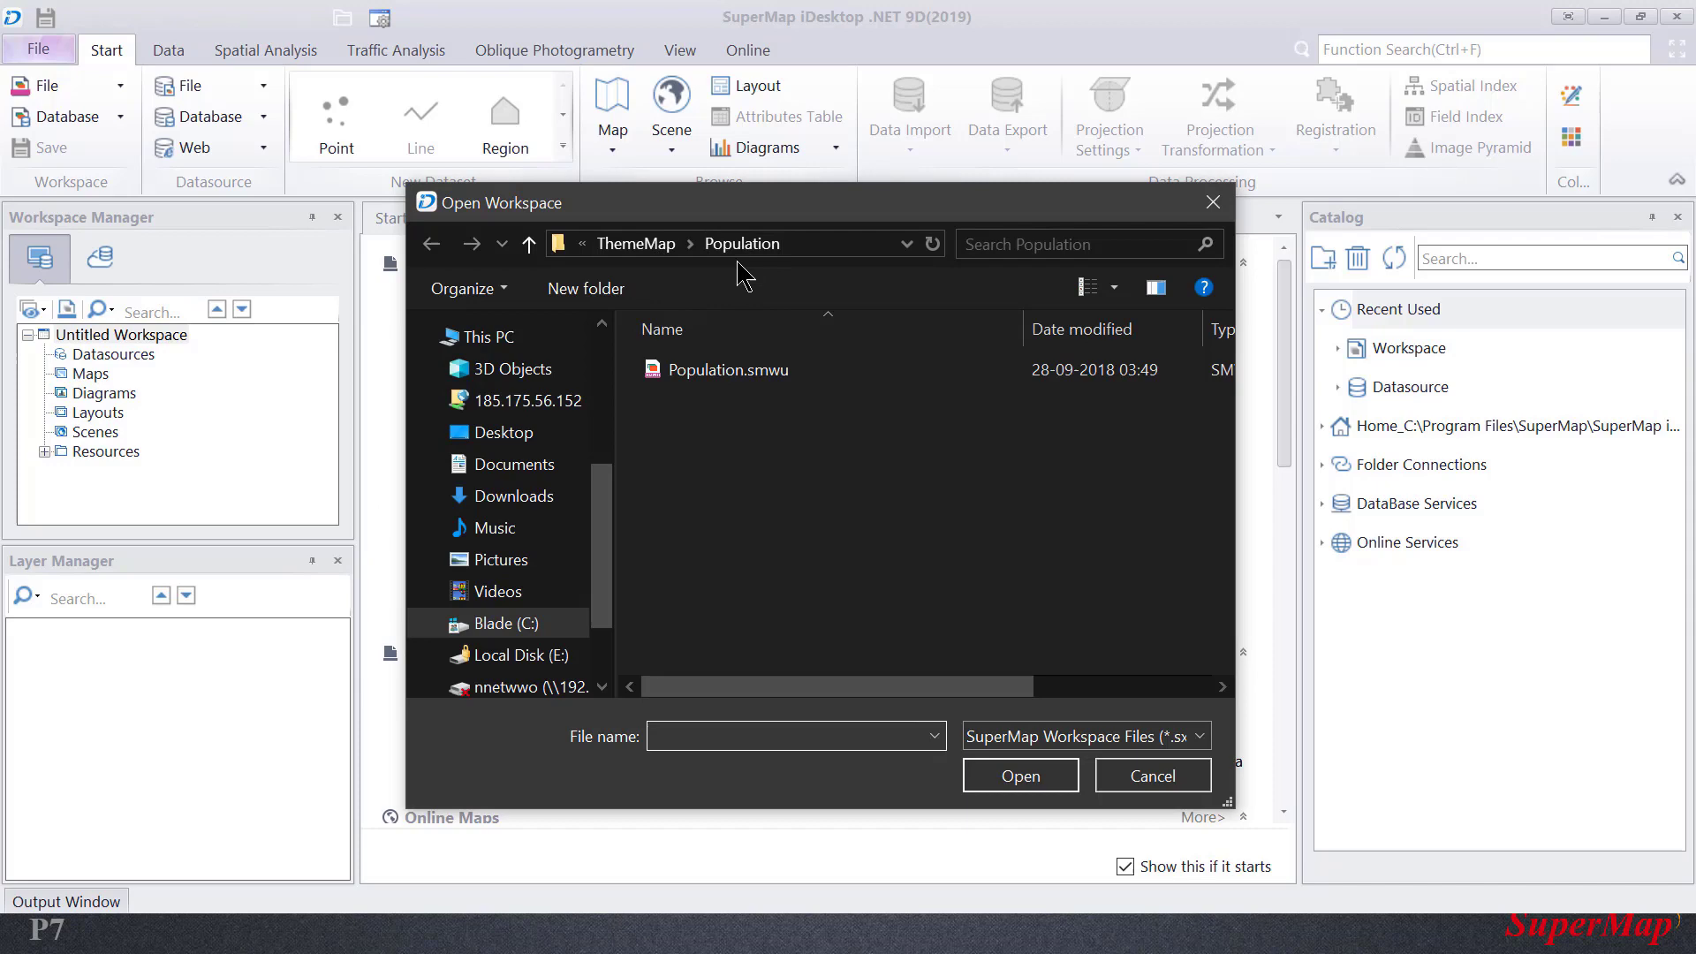
pyautogui.click(763, 380)
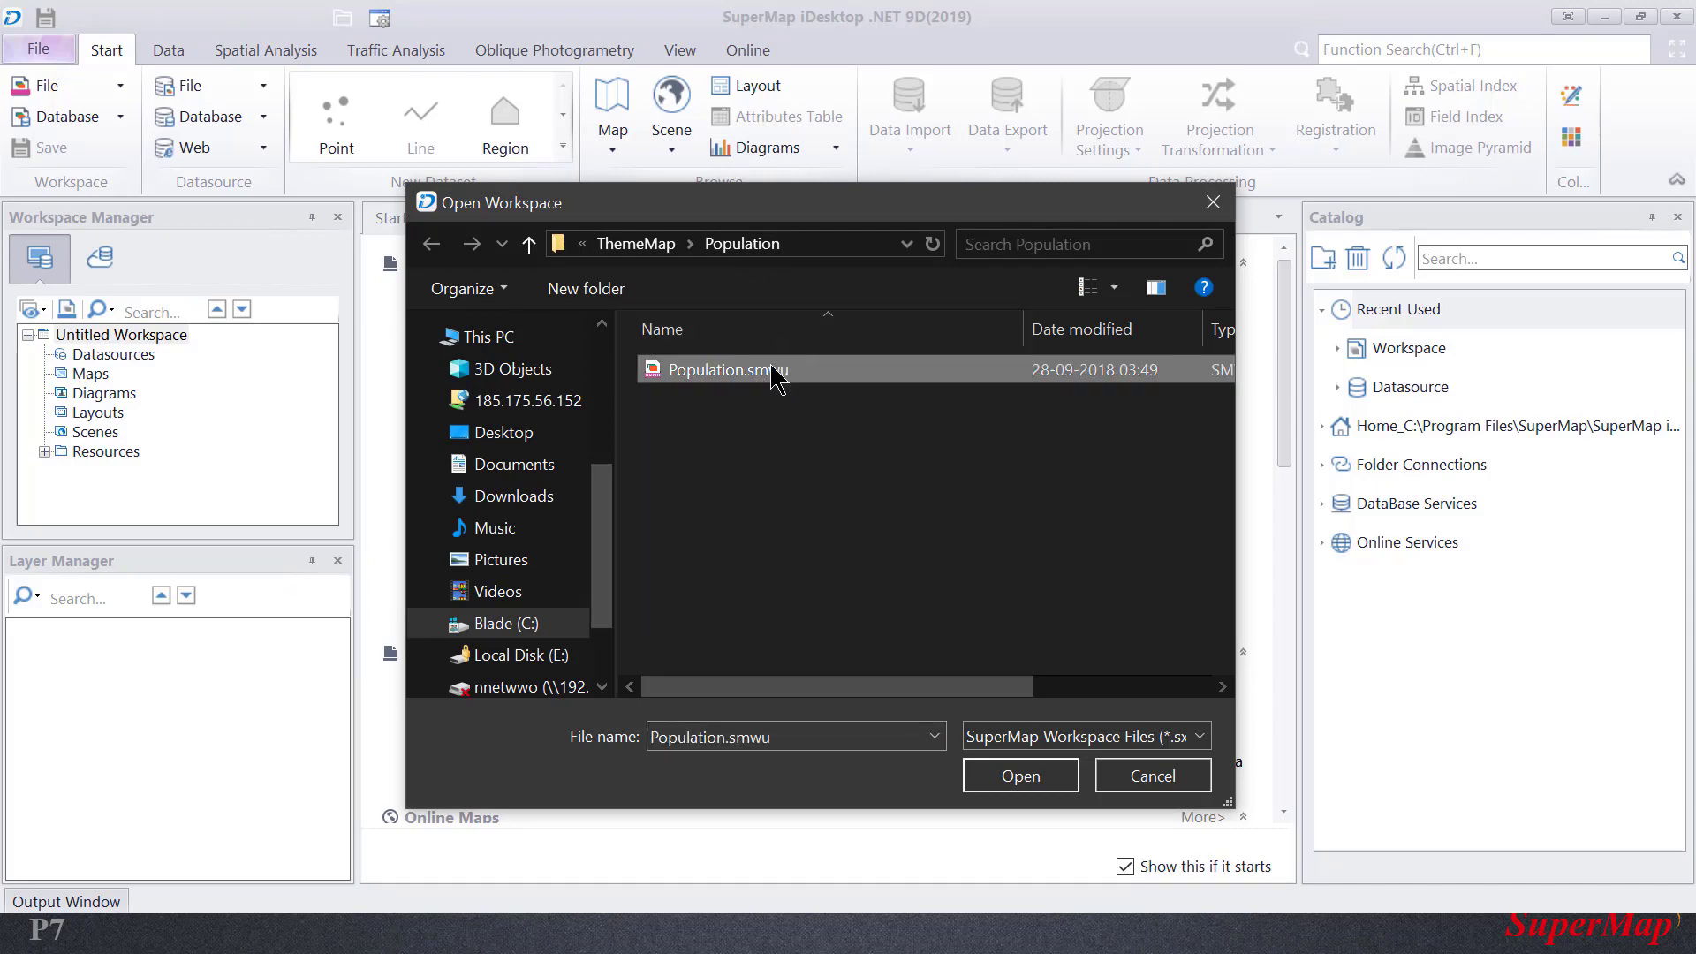
pyautogui.click(1007, 781)
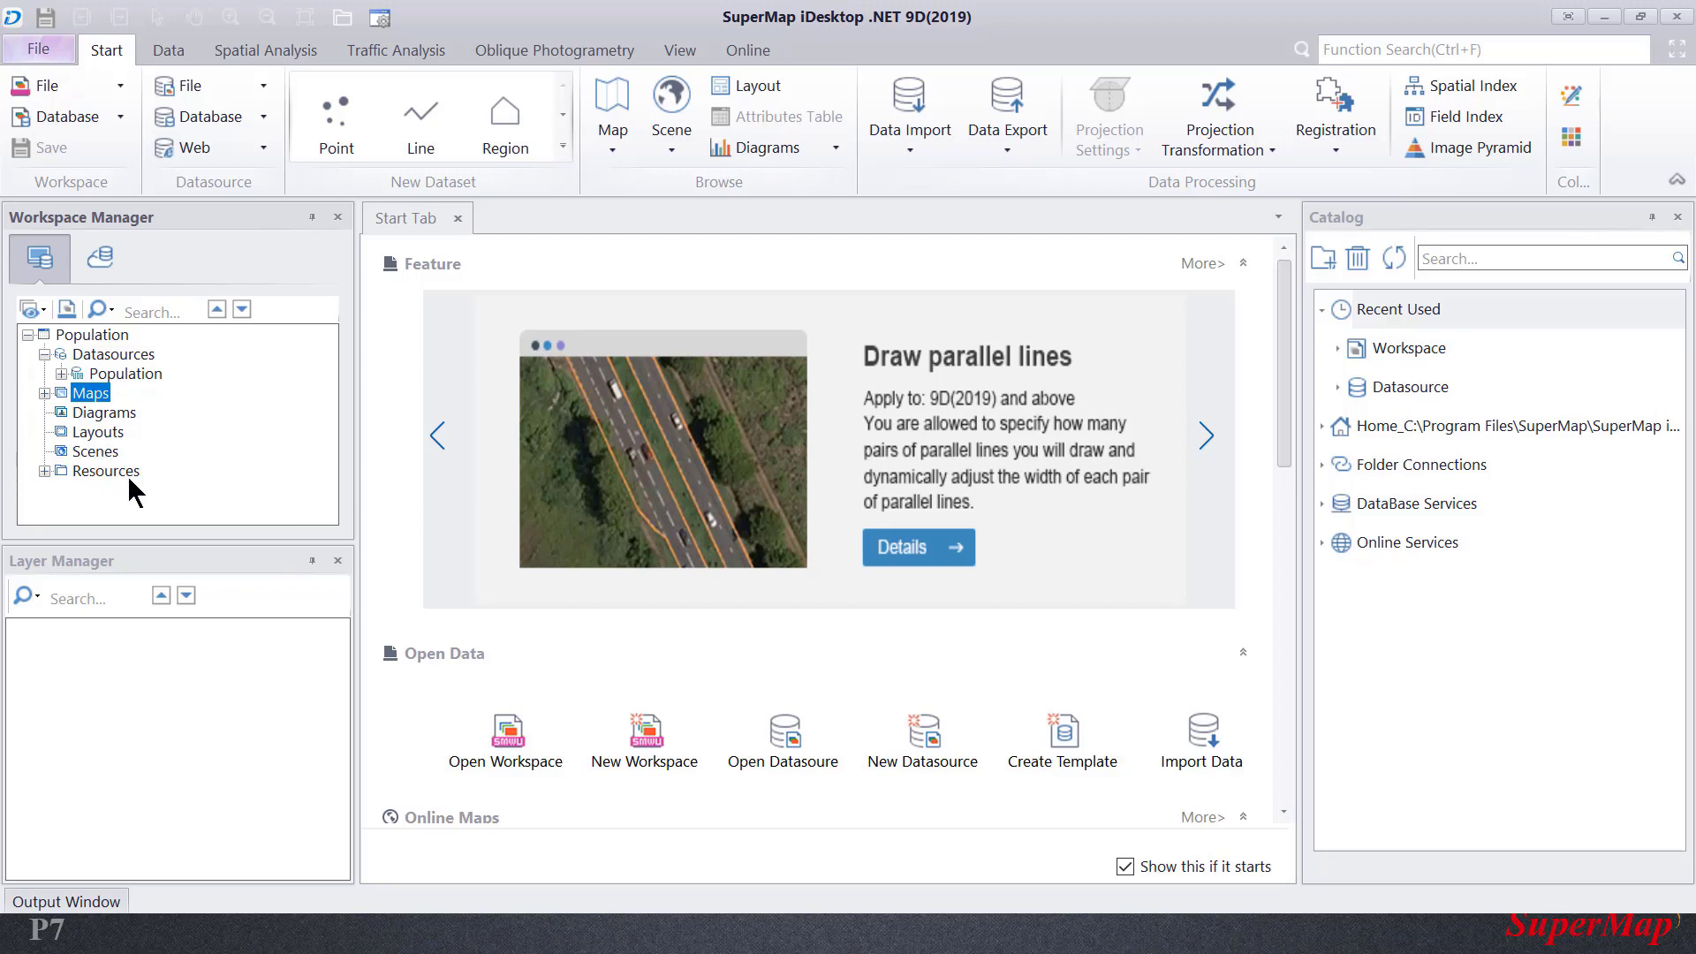
# Expand the workspace's Resources group to show its symbol libraries.
pyautogui.click(61, 472)
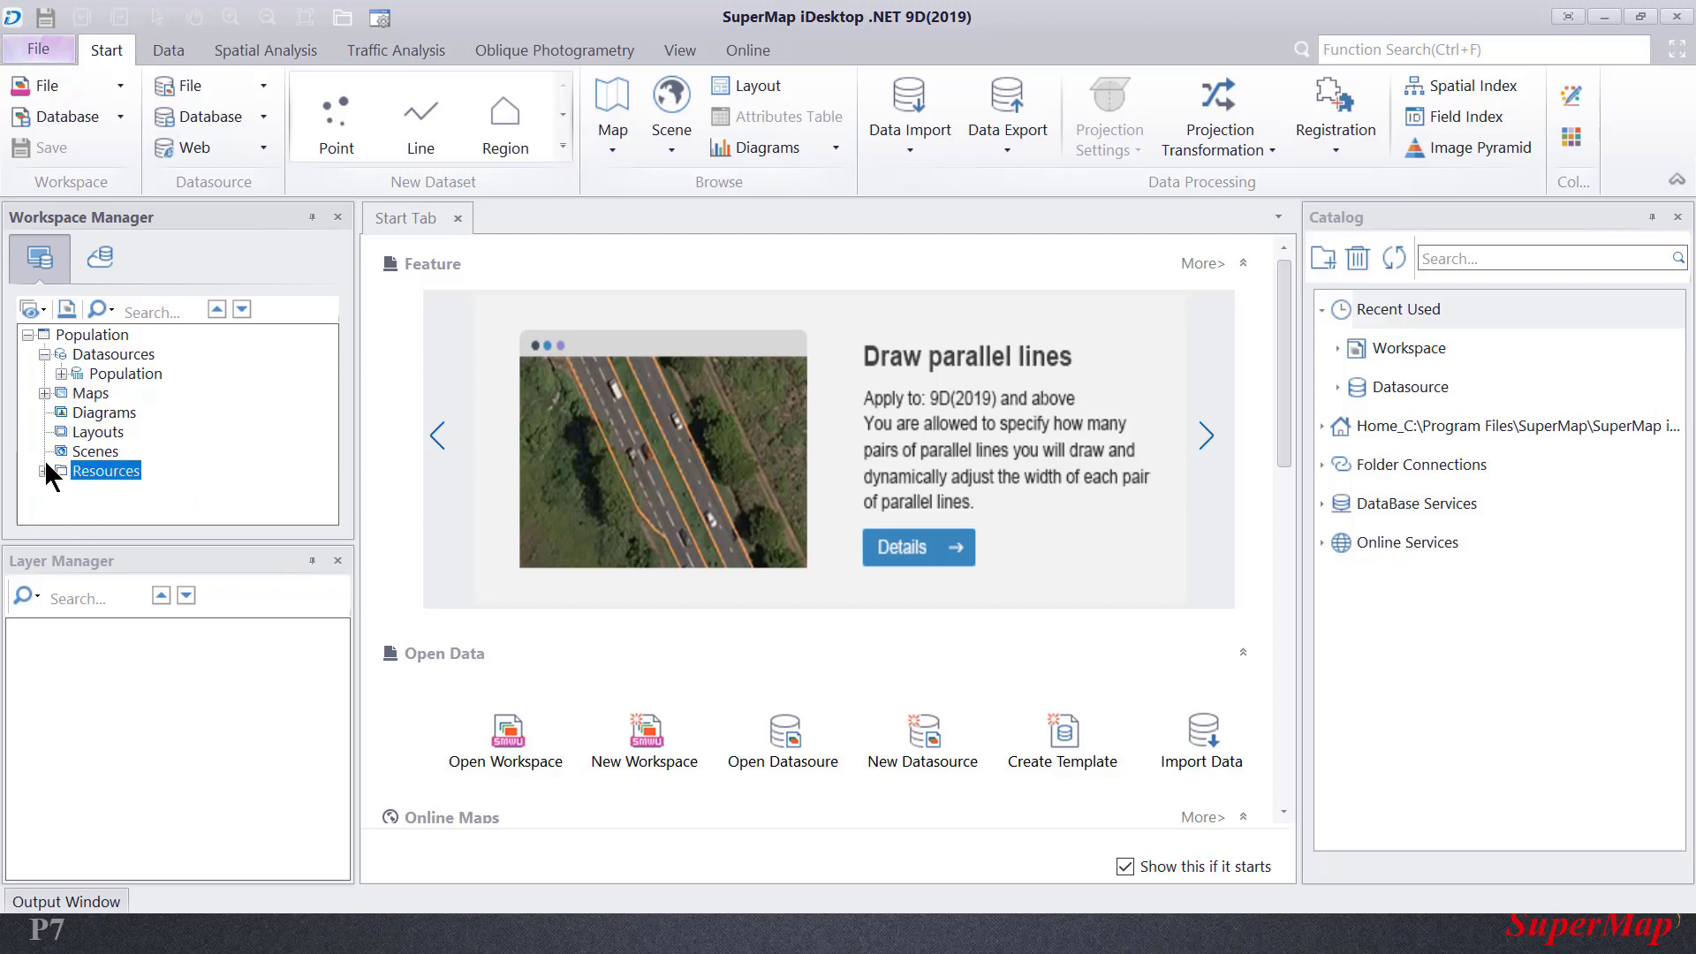
pyautogui.click(43, 470)
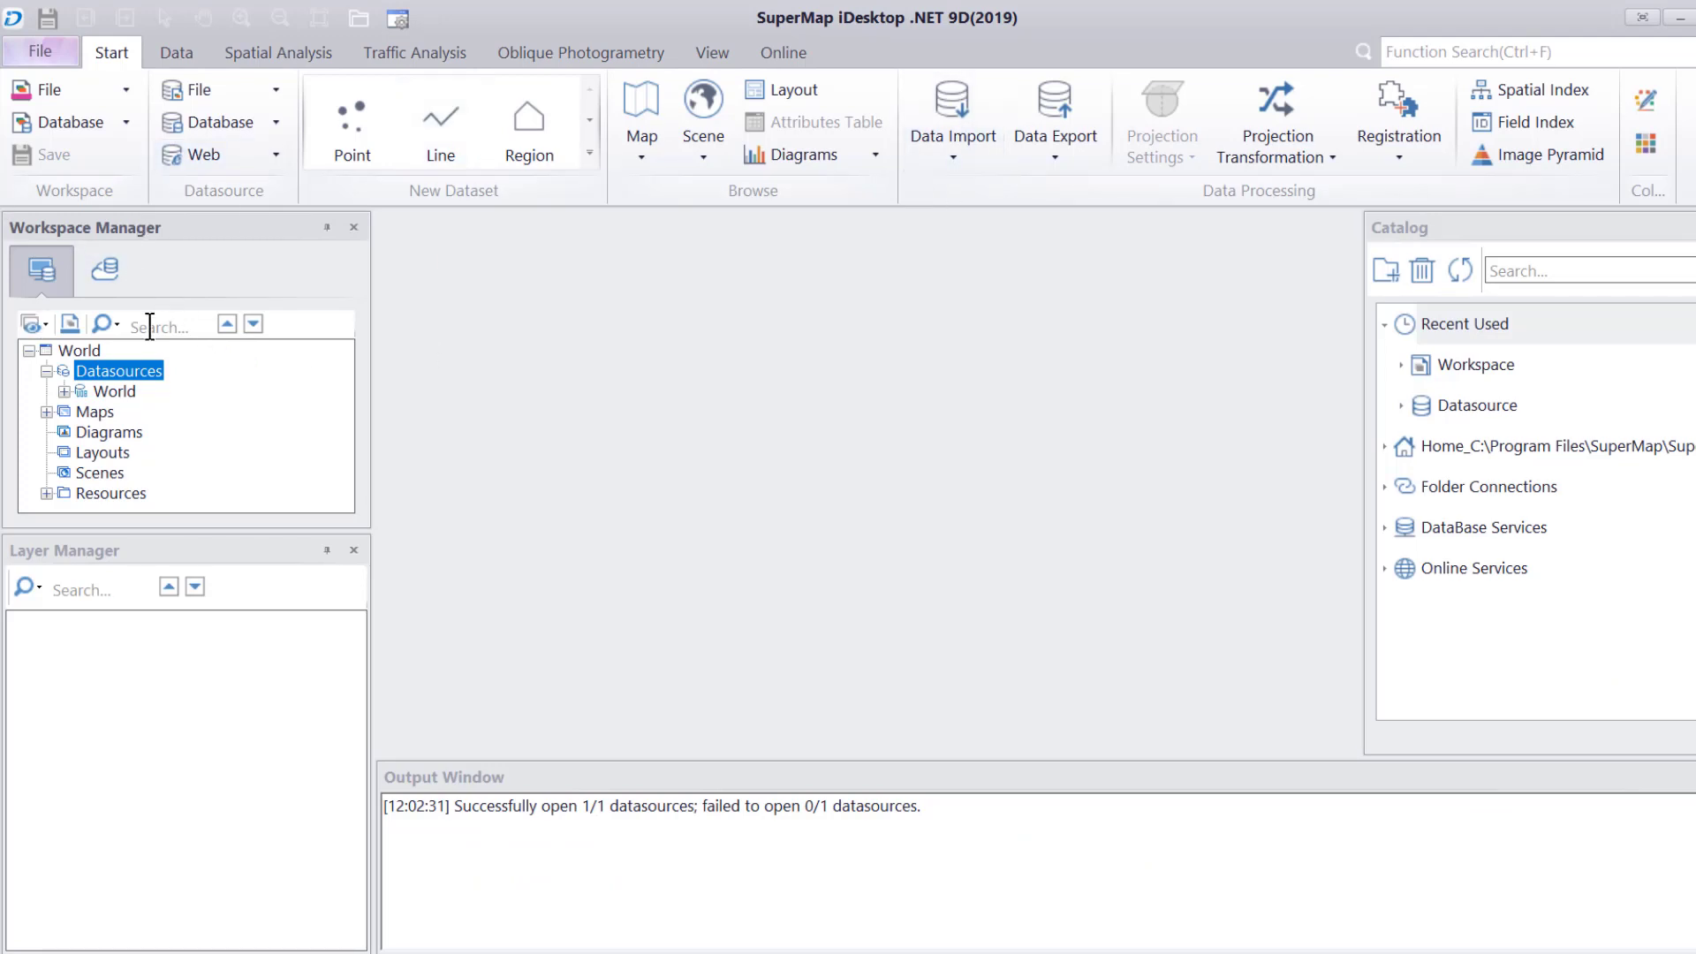
# Expand the World datasource and add the world dataset to a new map.
pyautogui.click(66, 390)
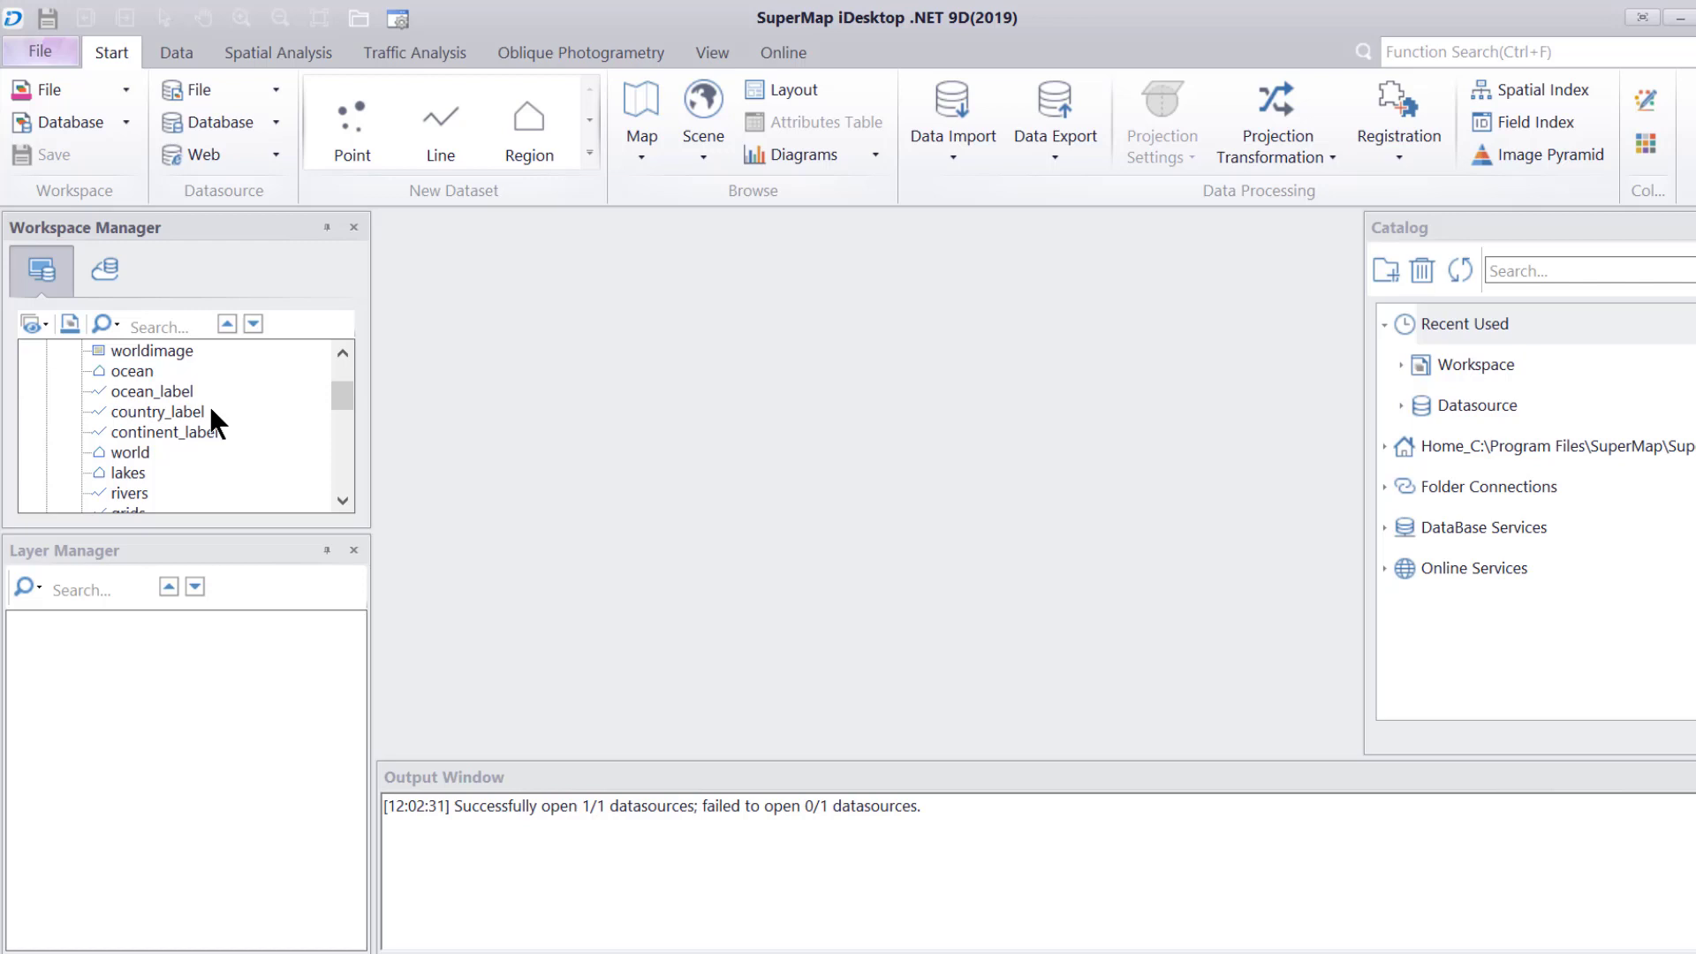
pyautogui.scroll(-1, 212, 410)
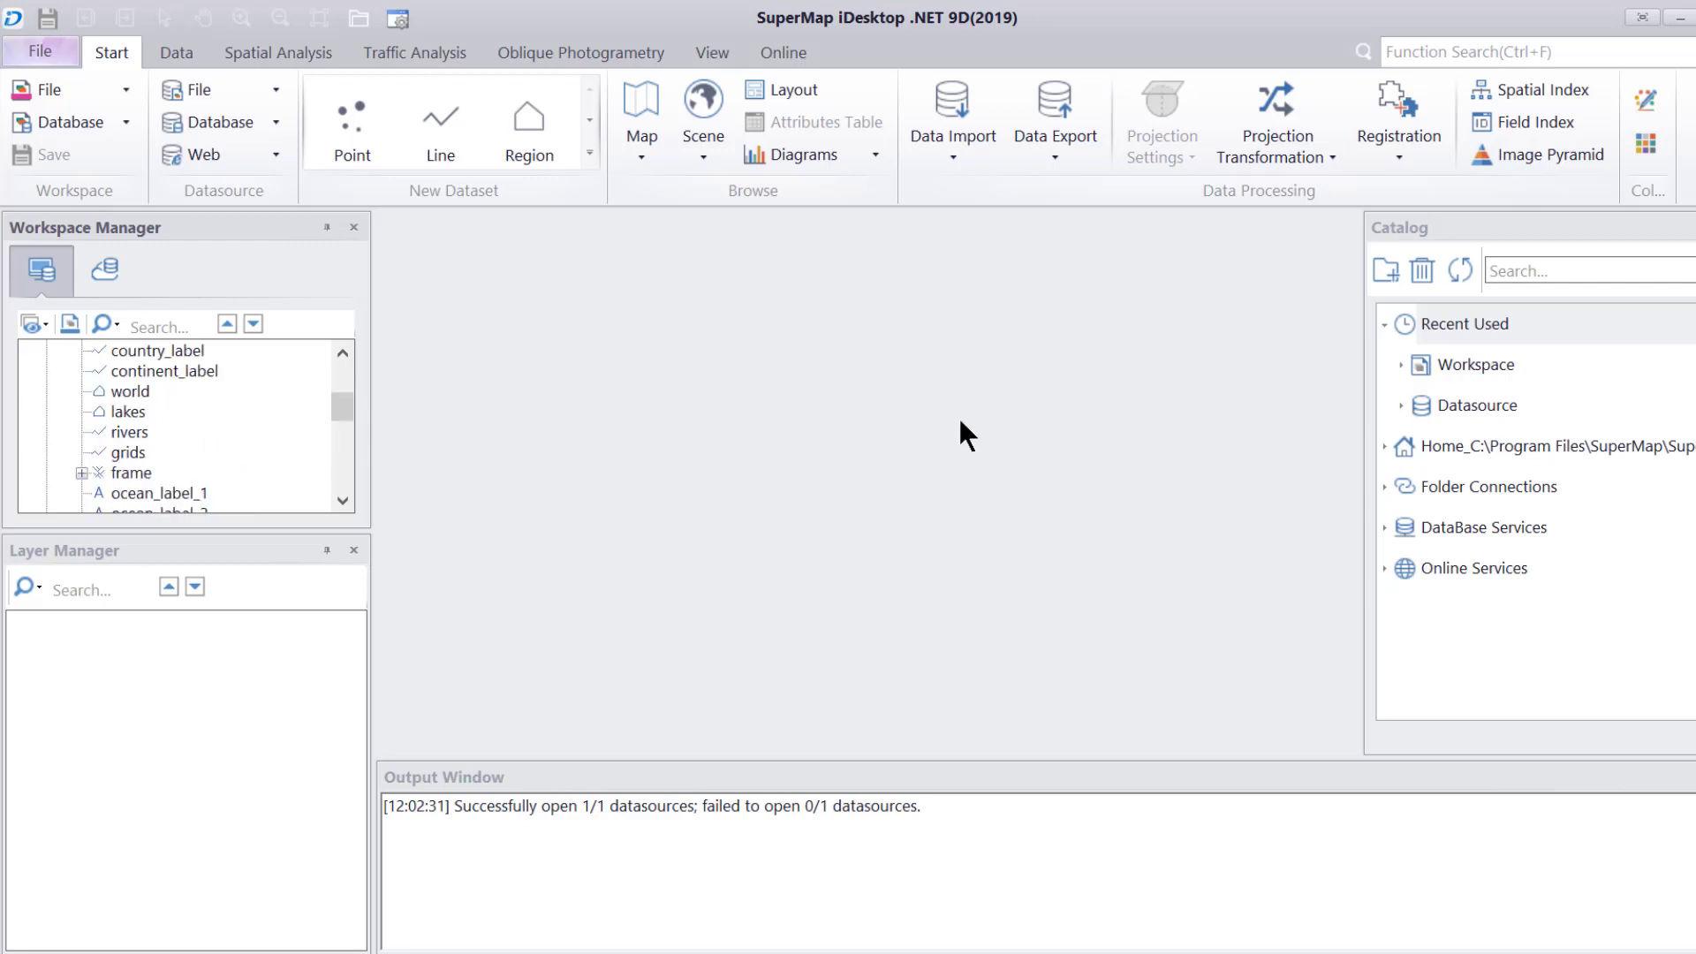
pyautogui.rightClick(129, 389)
pyautogui.click(244, 429)
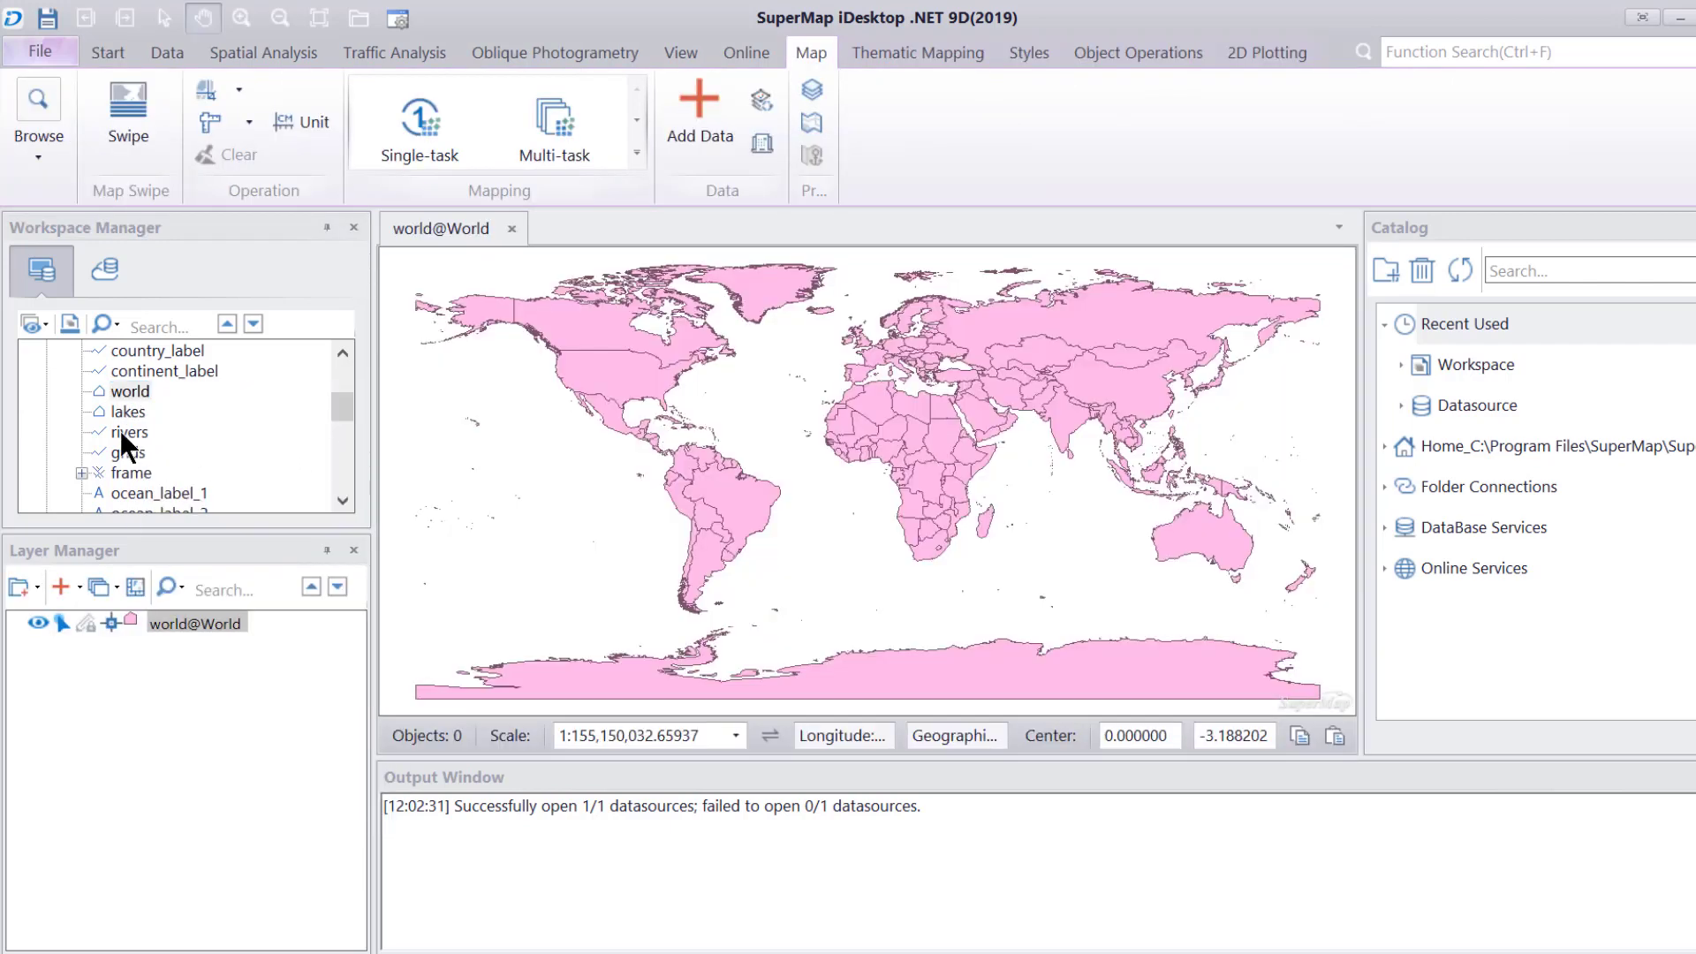
# Drag the rivers and lakes datasets onto the world map as layers.
pyautogui.click(120, 431)
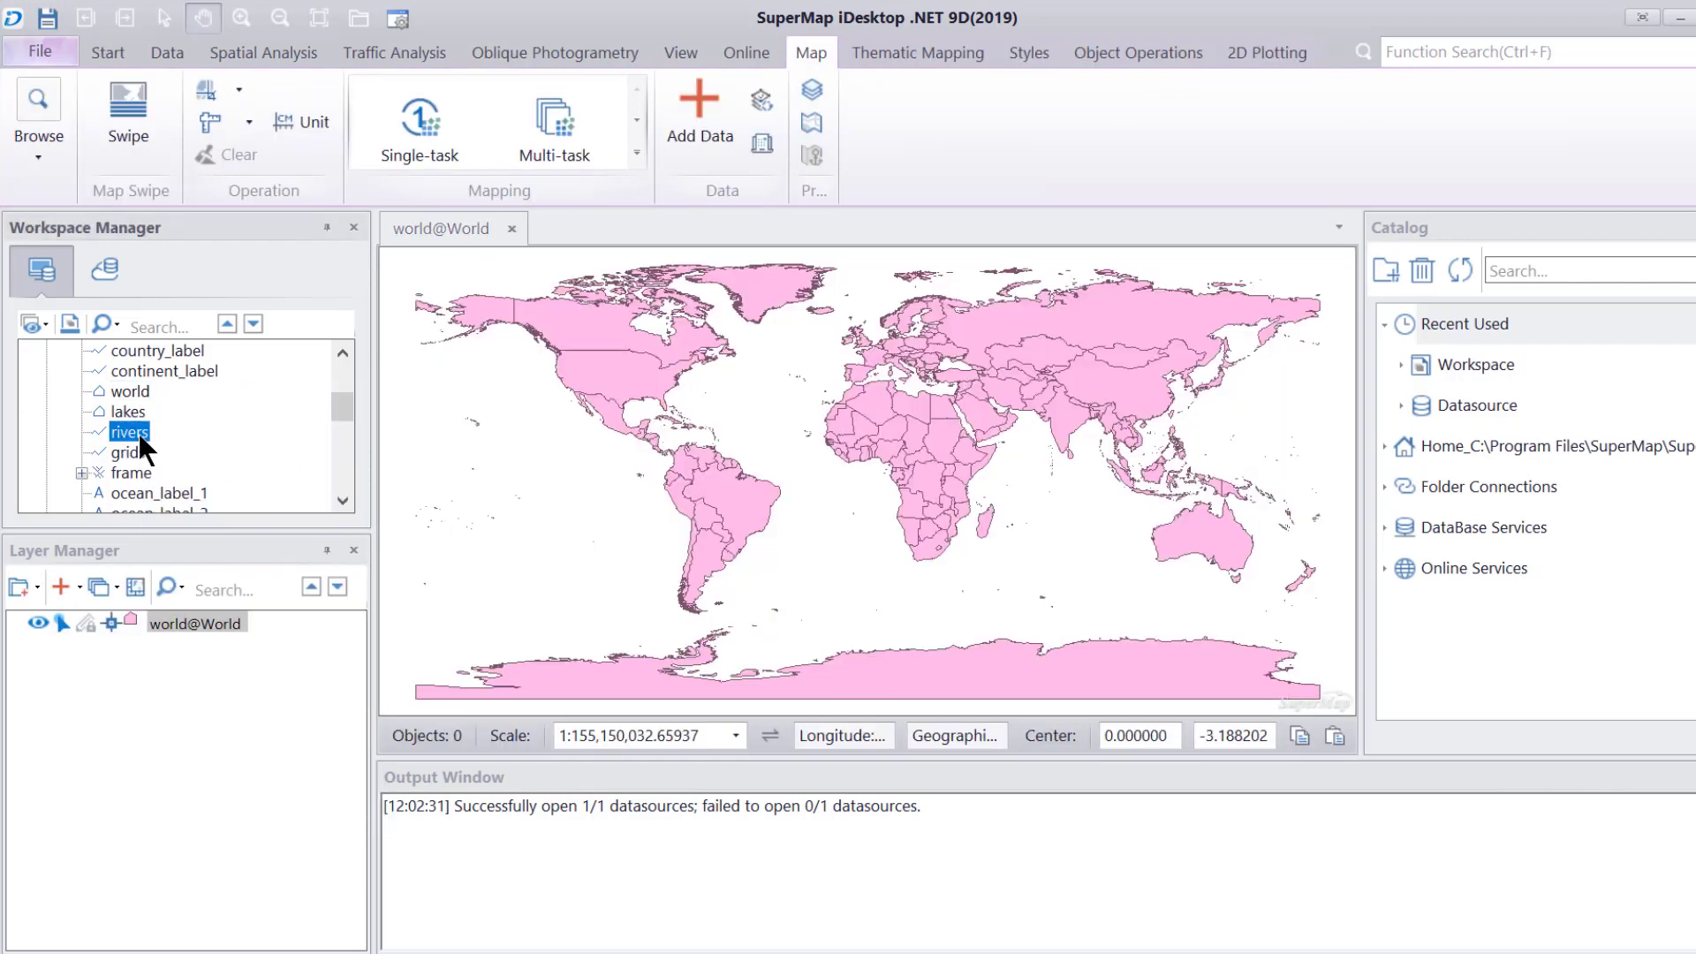
pyautogui.scroll(-4, 242, 463)
pyautogui.moveTo(905, 426); pyautogui.dragTo(905, 426)
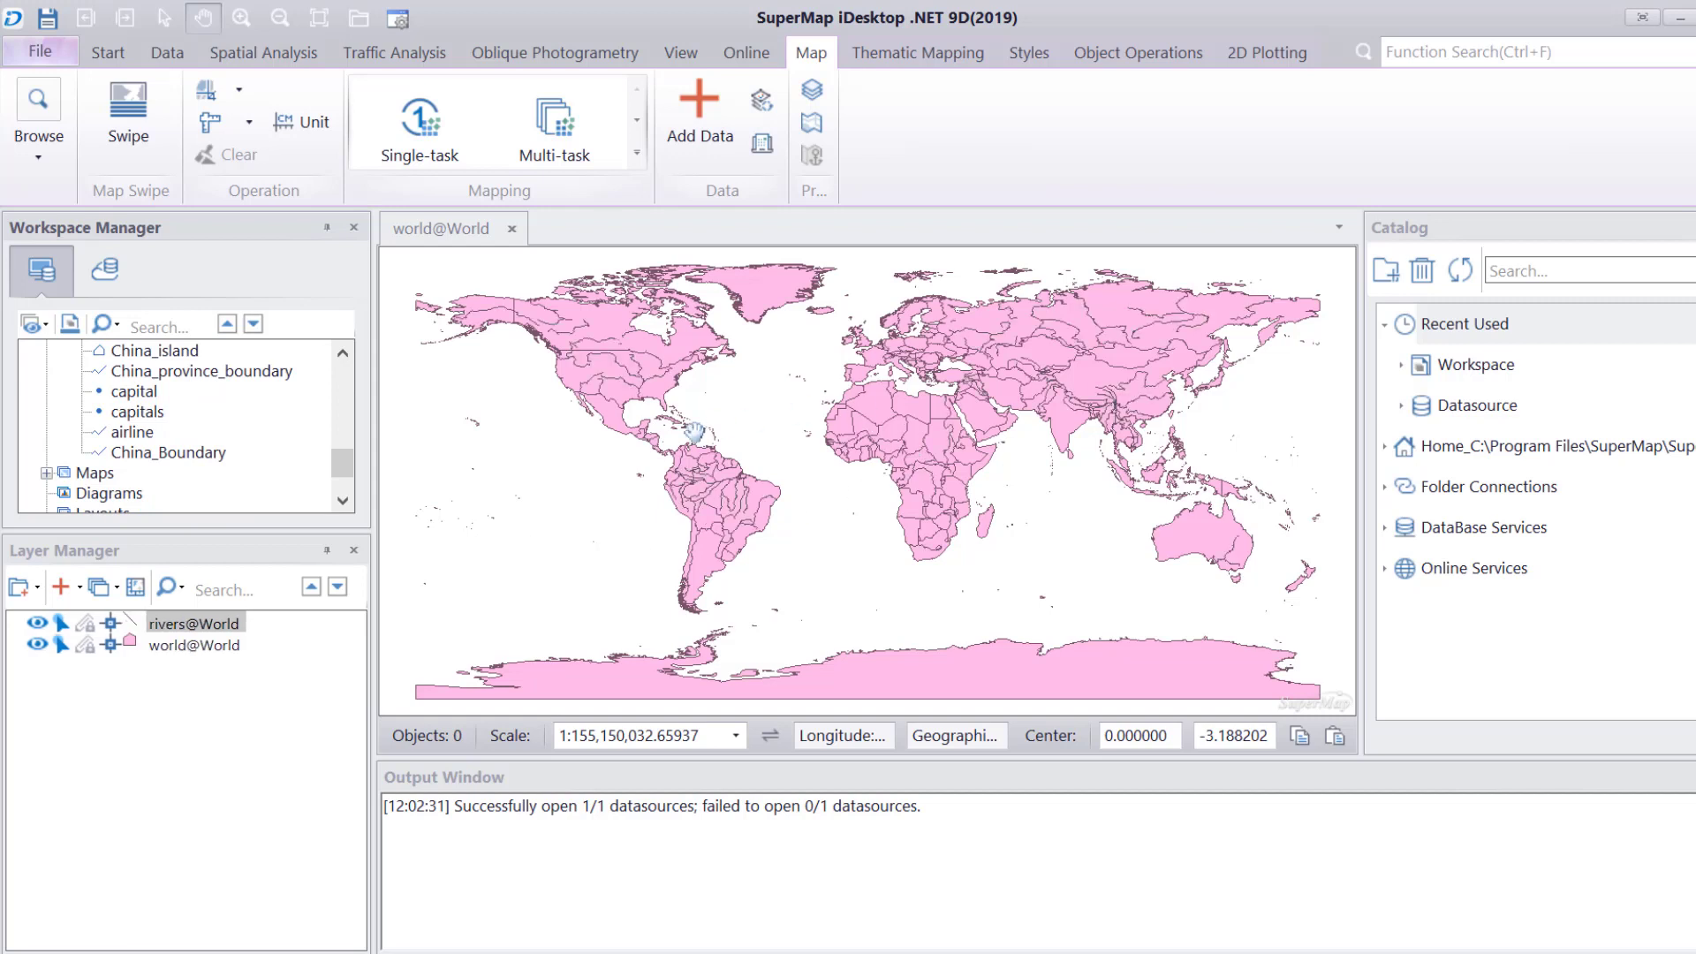
pyautogui.scroll(2, 239, 415)
pyautogui.scroll(-1, 235, 411)
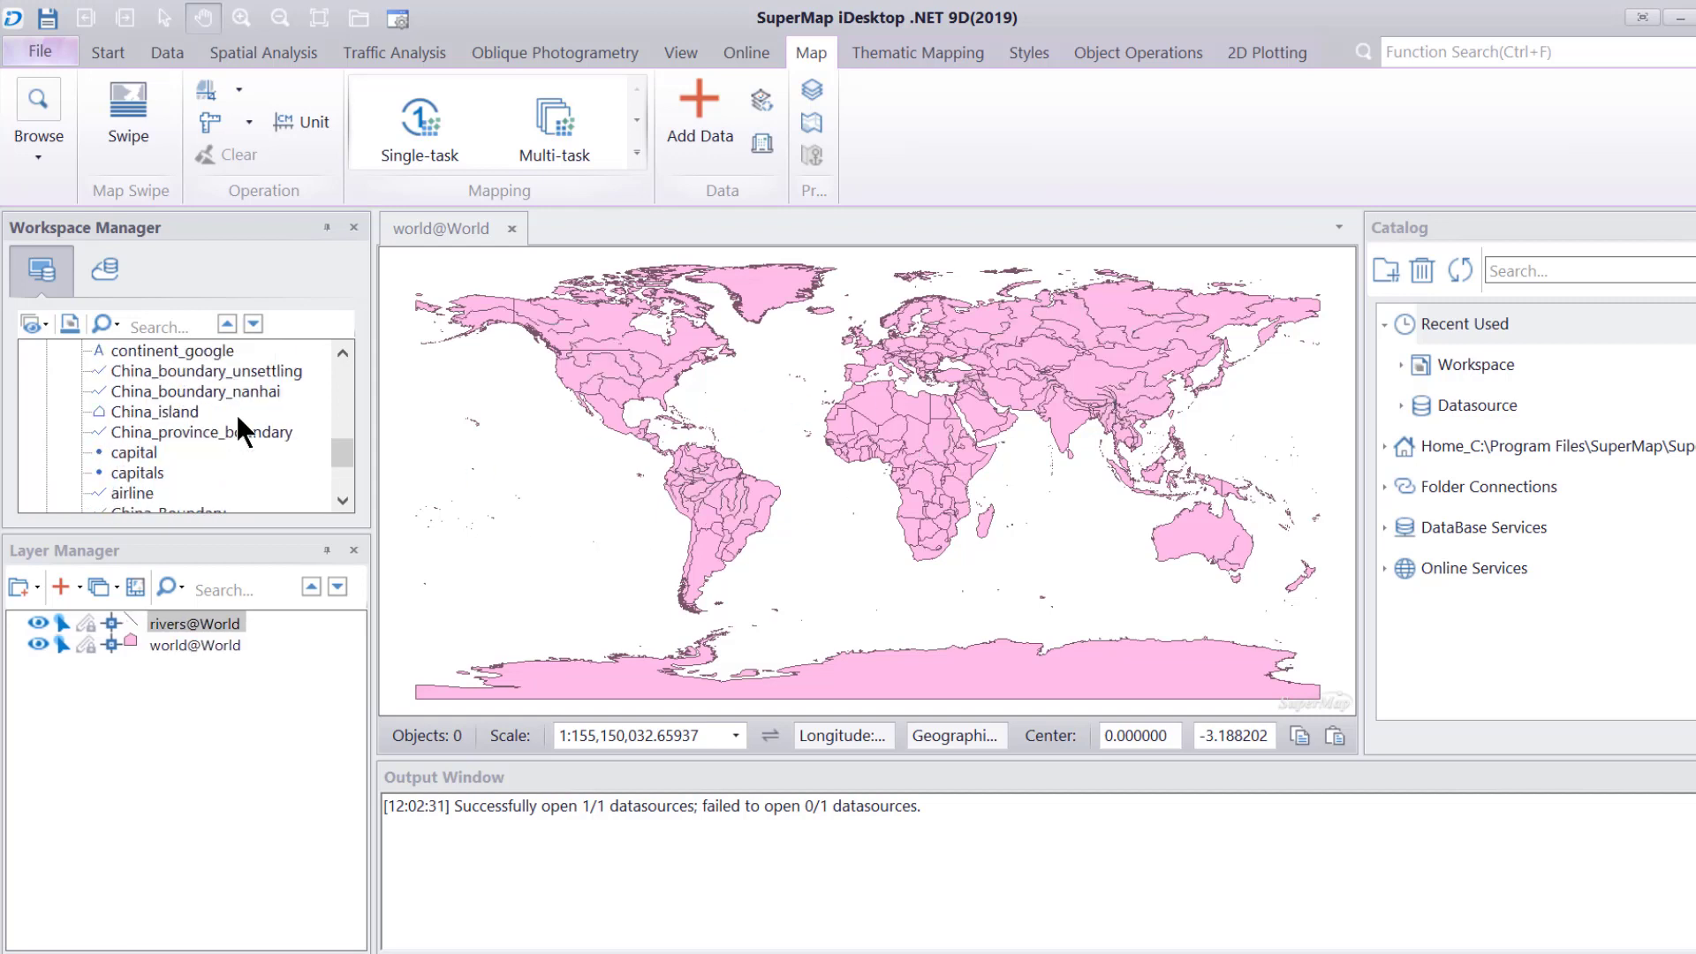
pyautogui.scroll(4, 236, 412)
pyautogui.scroll(1, 235, 412)
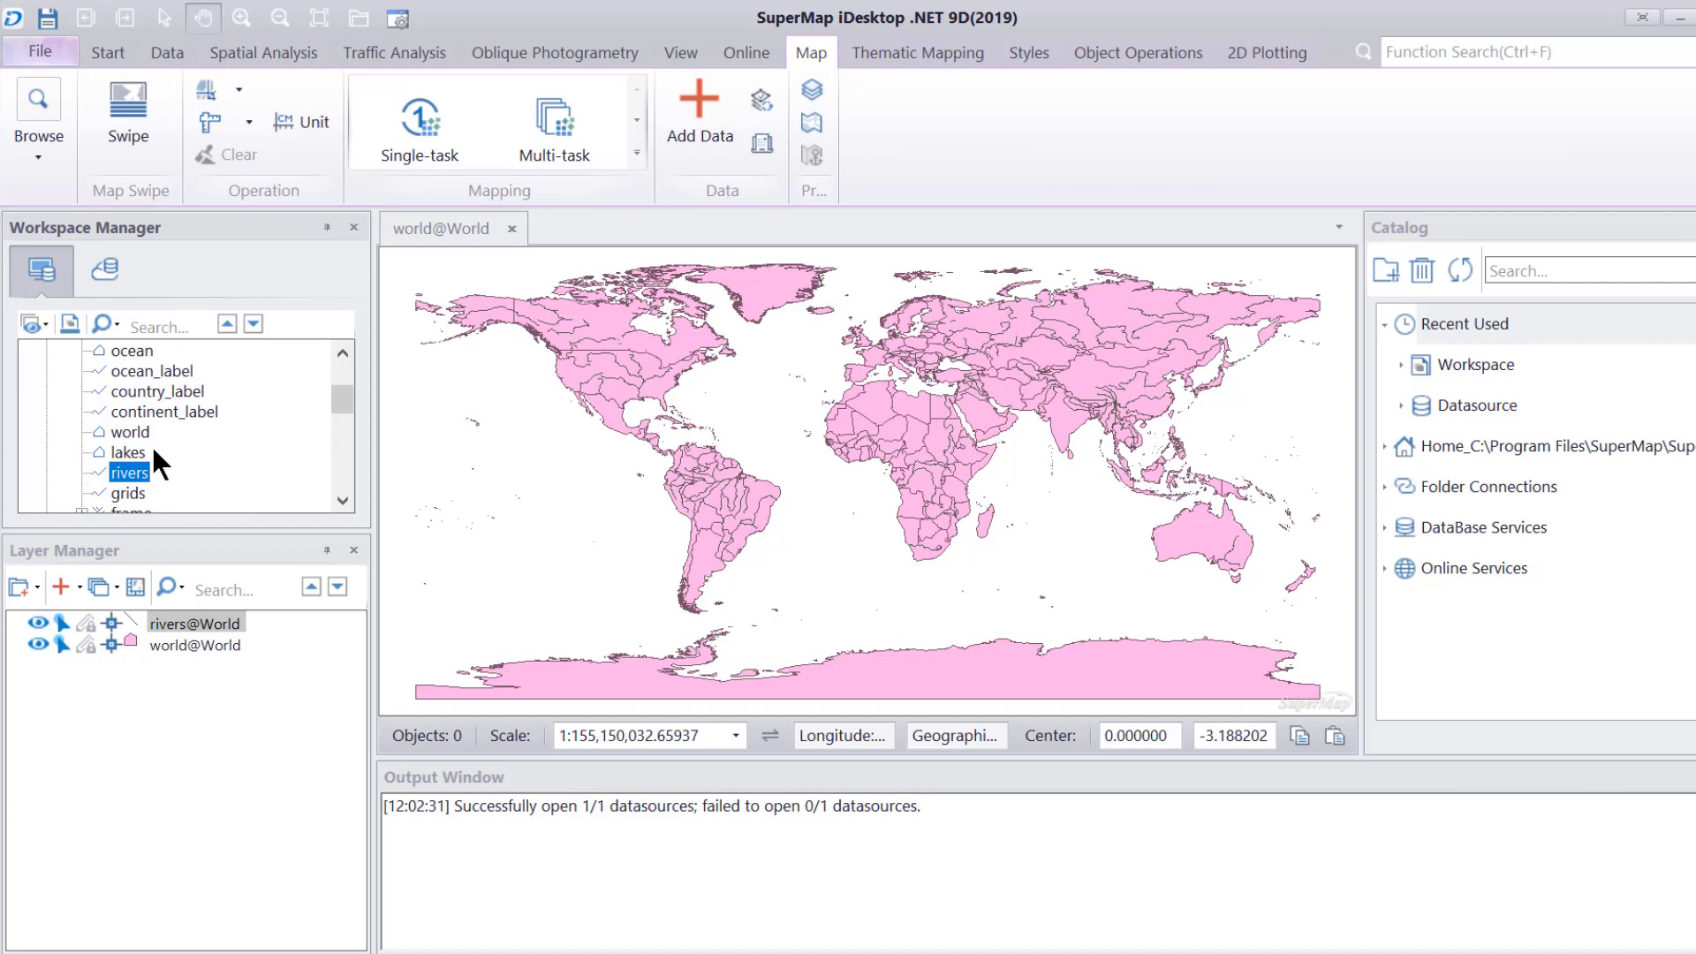
pyautogui.moveTo(145, 451); pyautogui.dragTo(802, 474)
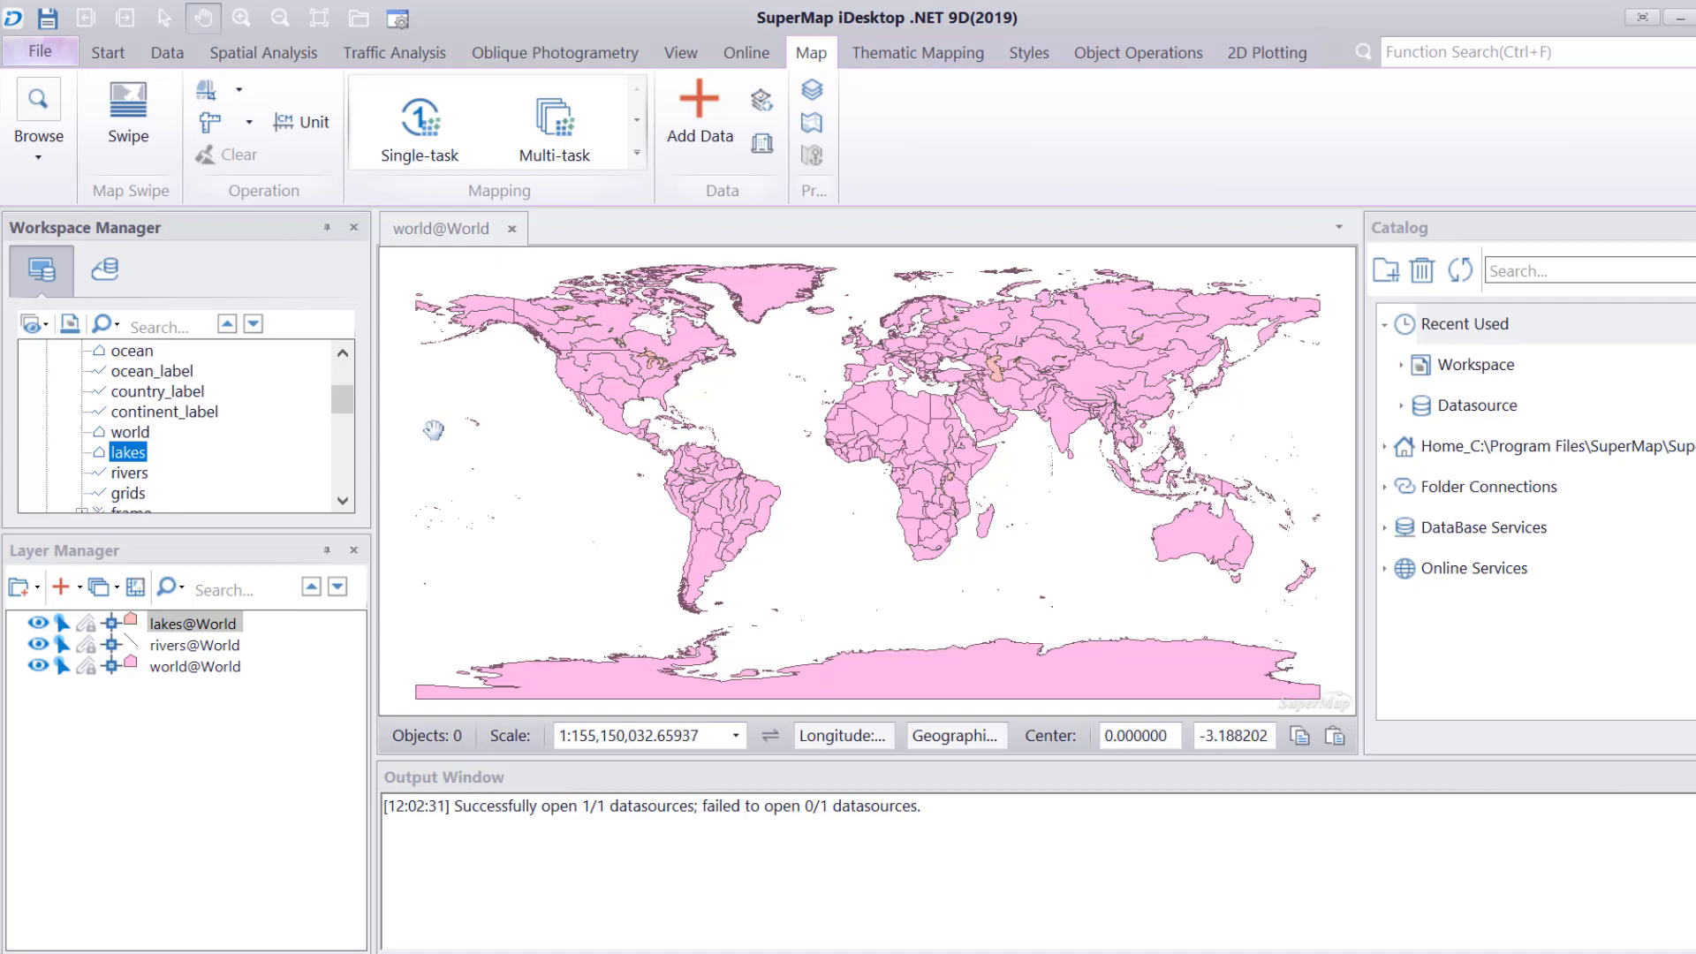
pyautogui.scroll(2, 136, 406)
pyautogui.click(106, 371)
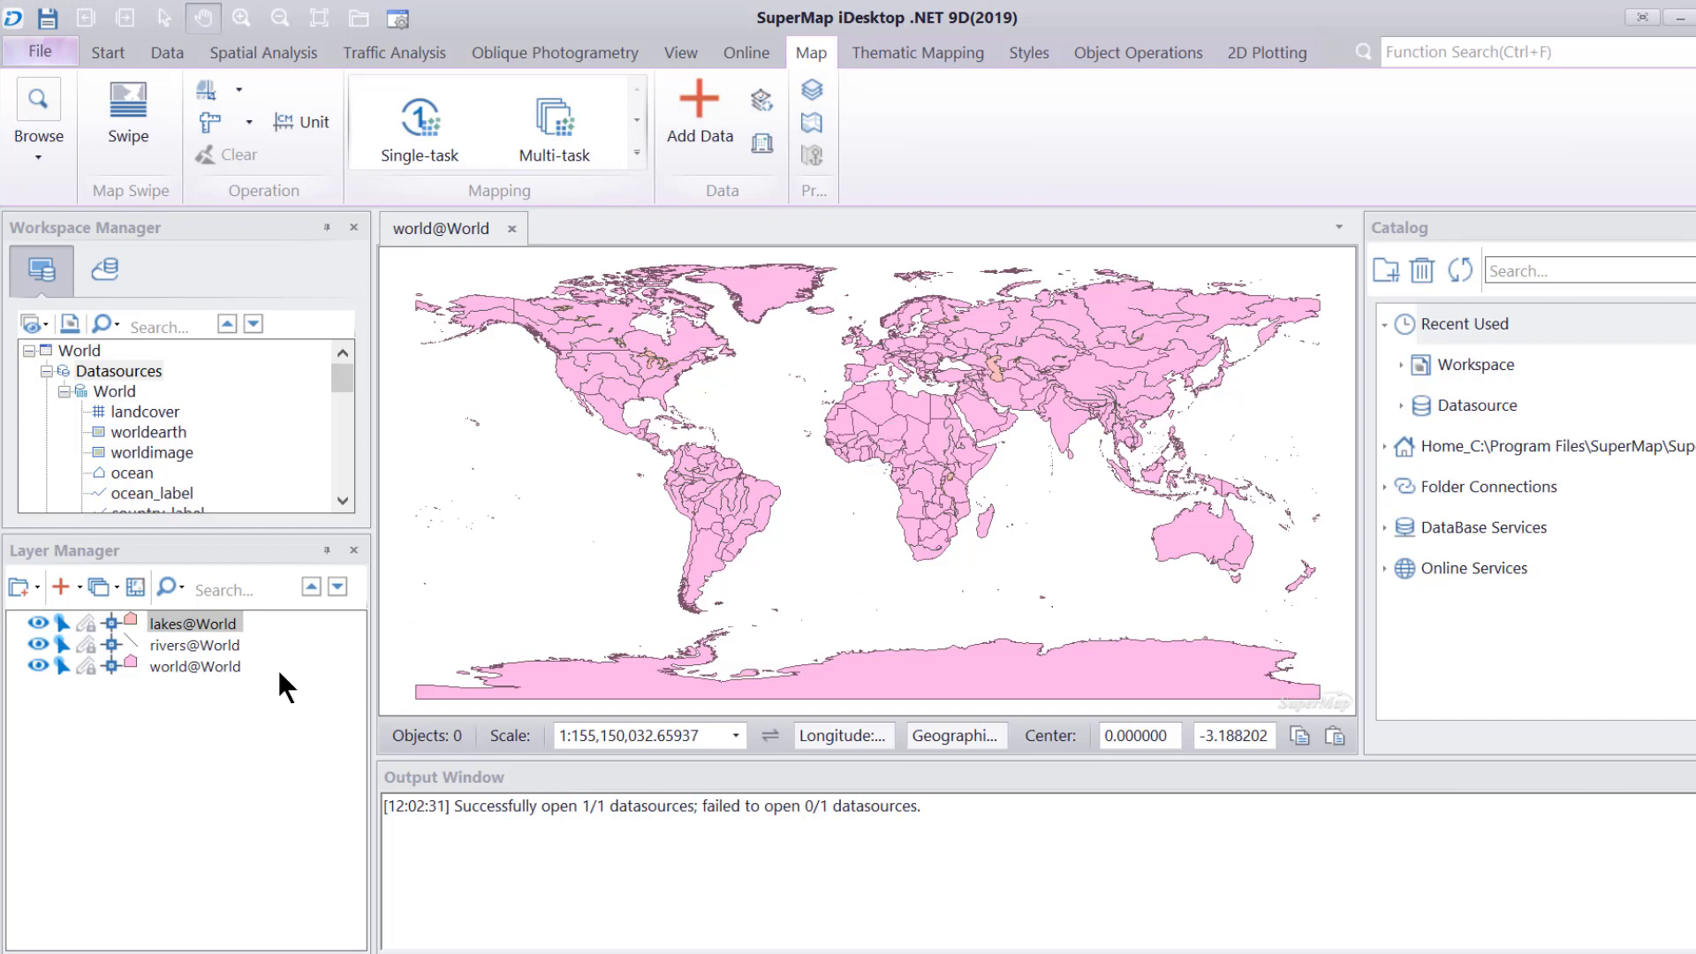
pyautogui.click(202, 640)
pyautogui.click(594, 404)
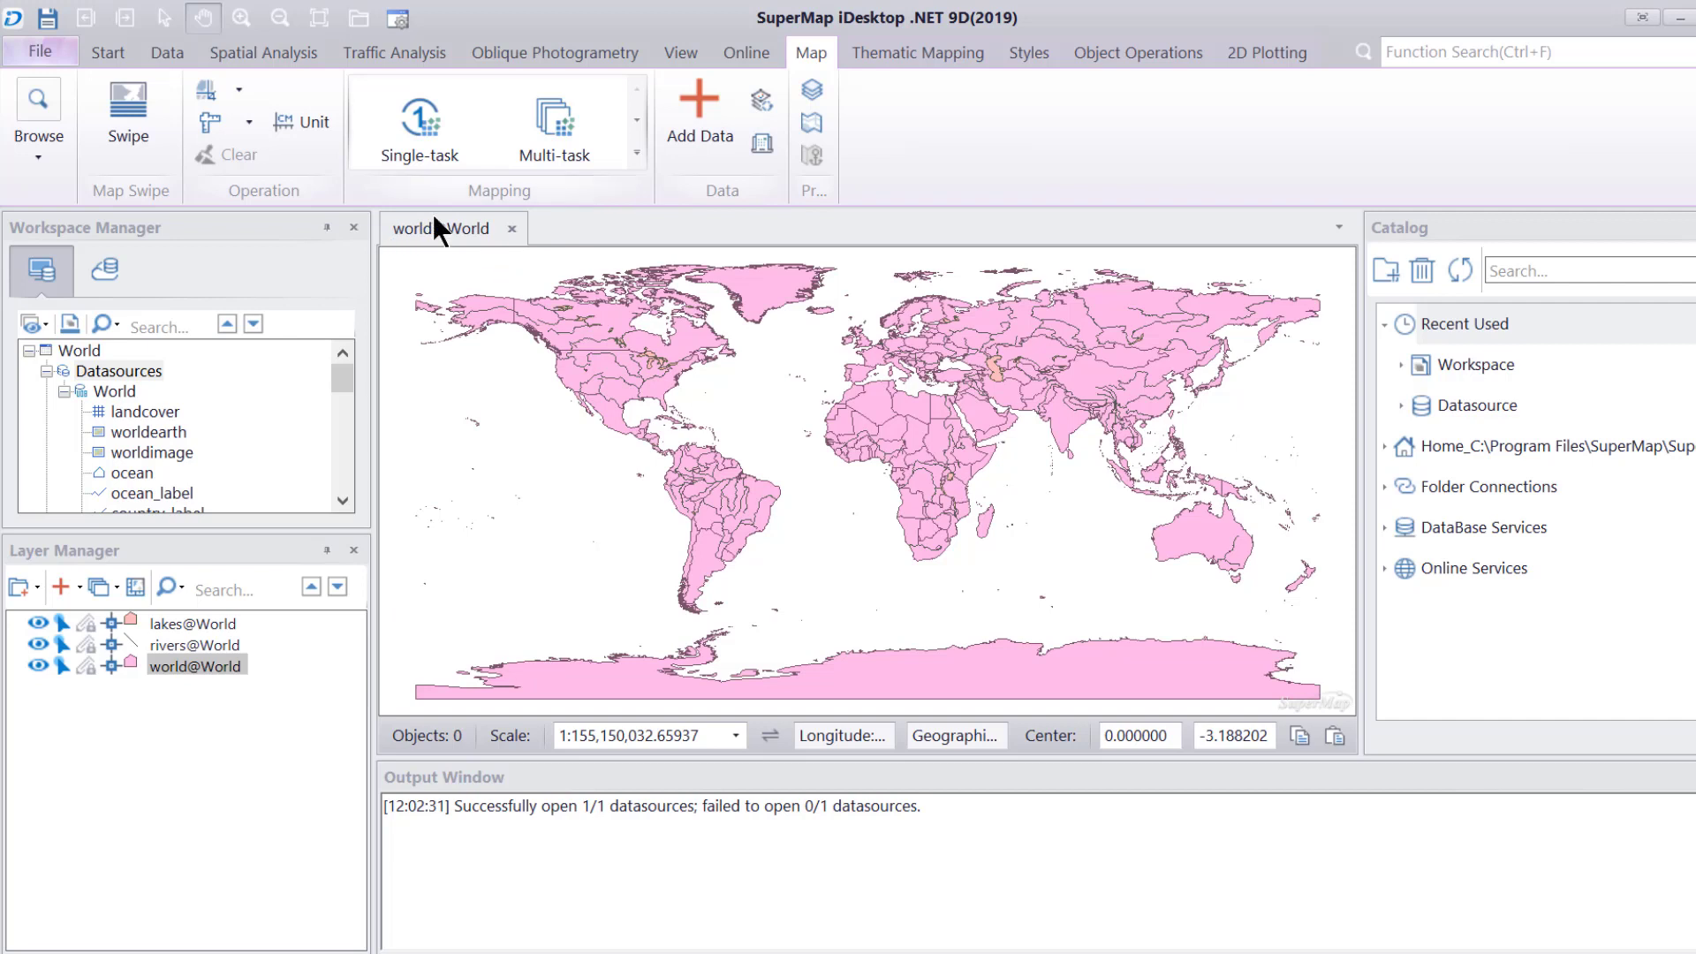
pyautogui.scroll(-3, 82, 421)
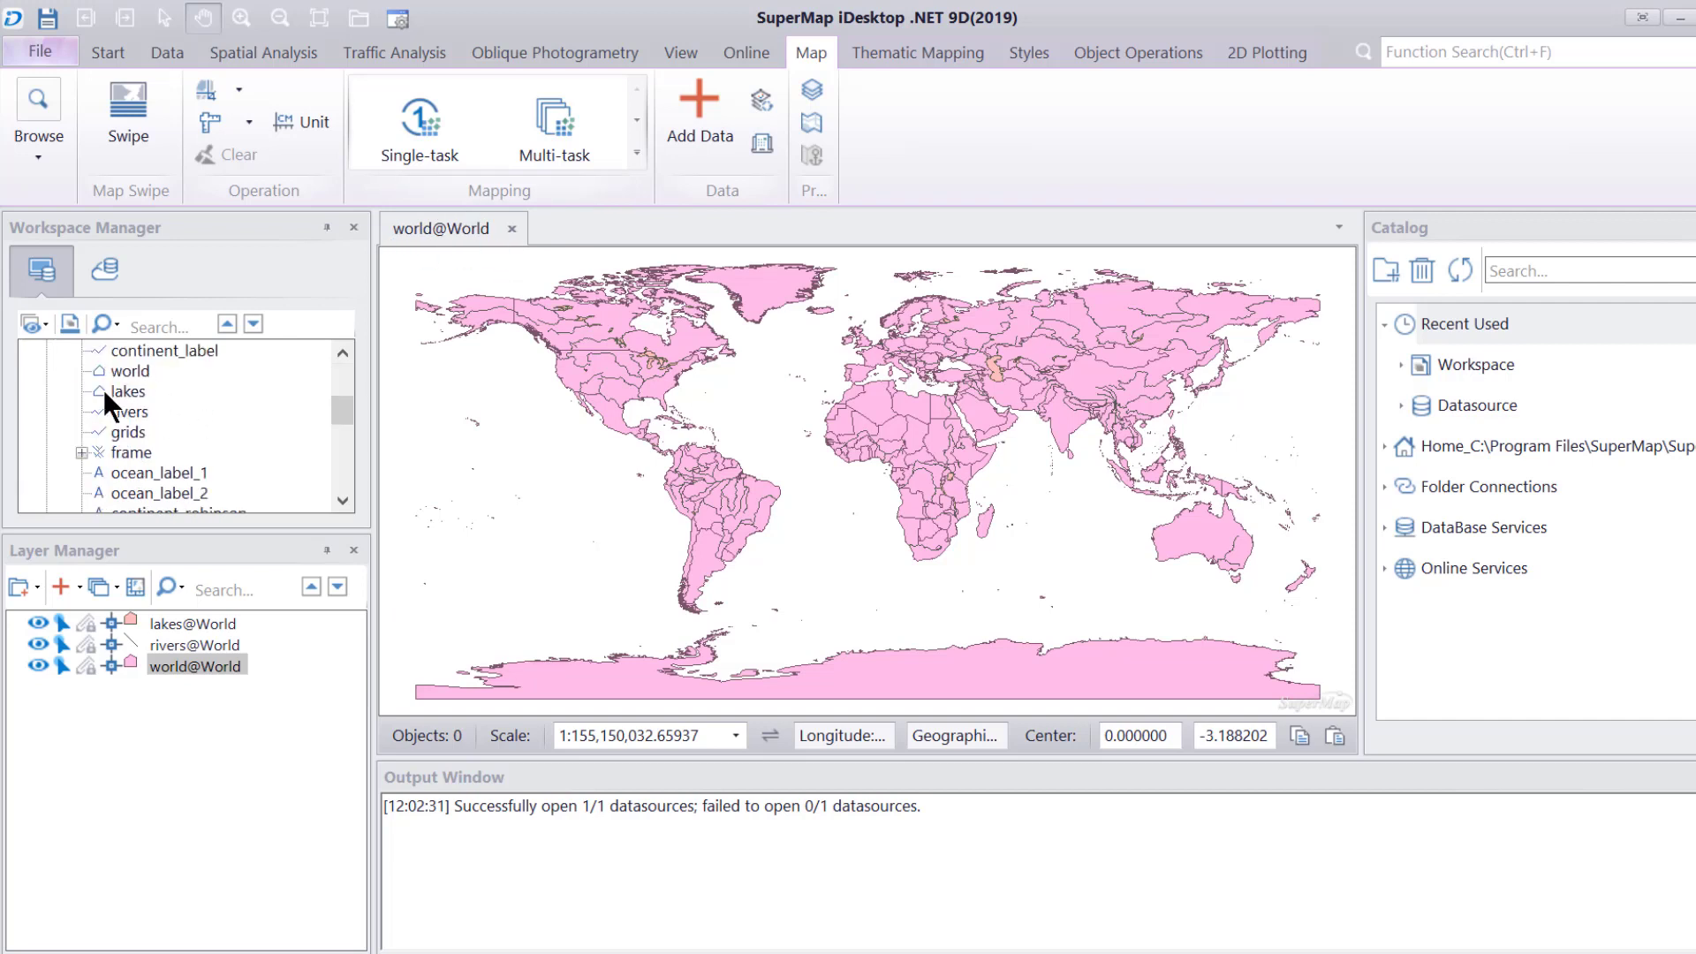
pyautogui.click(102, 385)
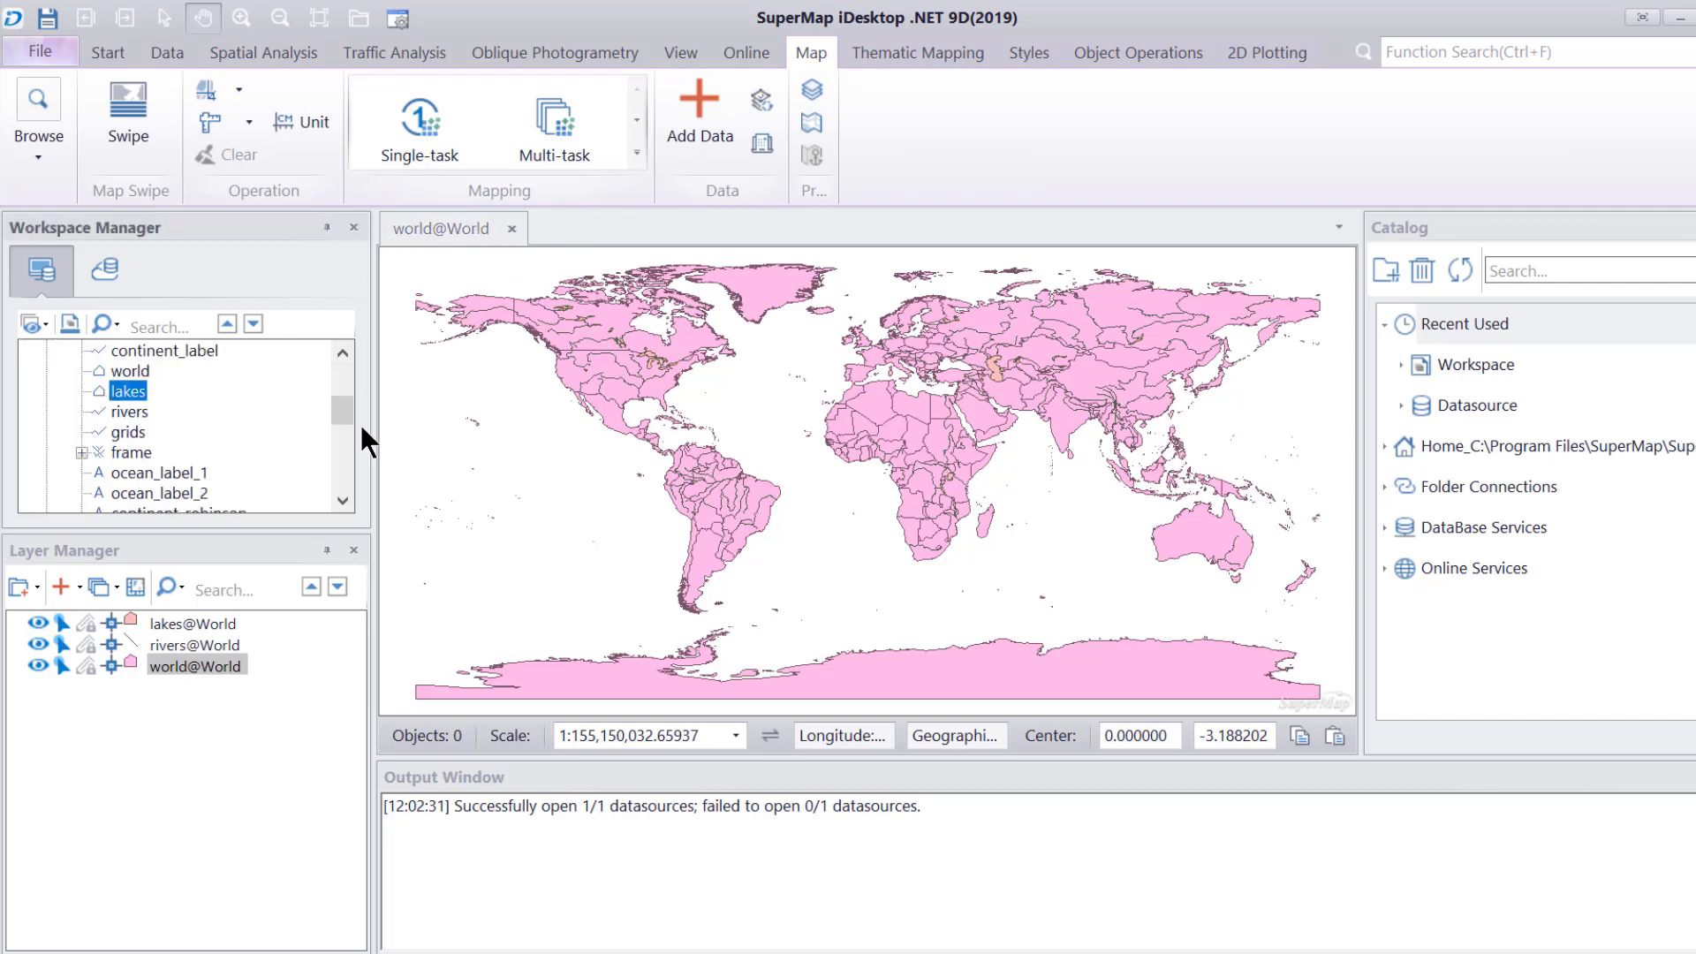
pyautogui.doubleClick(127, 388)
pyautogui.click(594, 230)
pyautogui.click(452, 228)
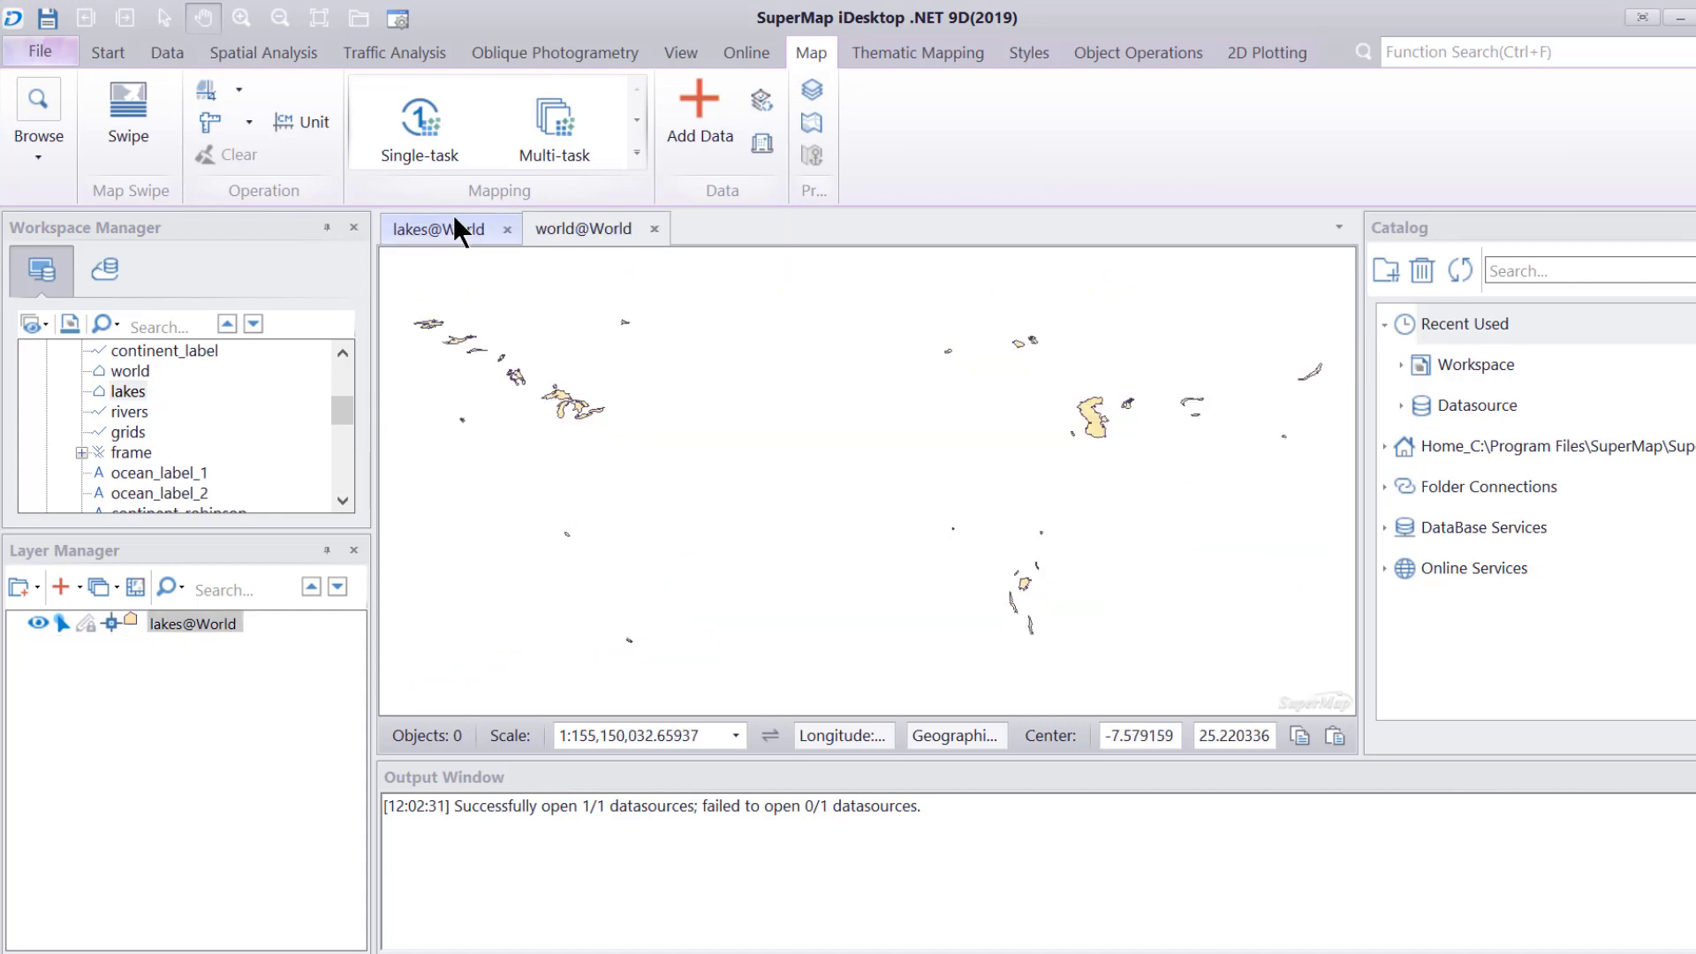
pyautogui.click(600, 235)
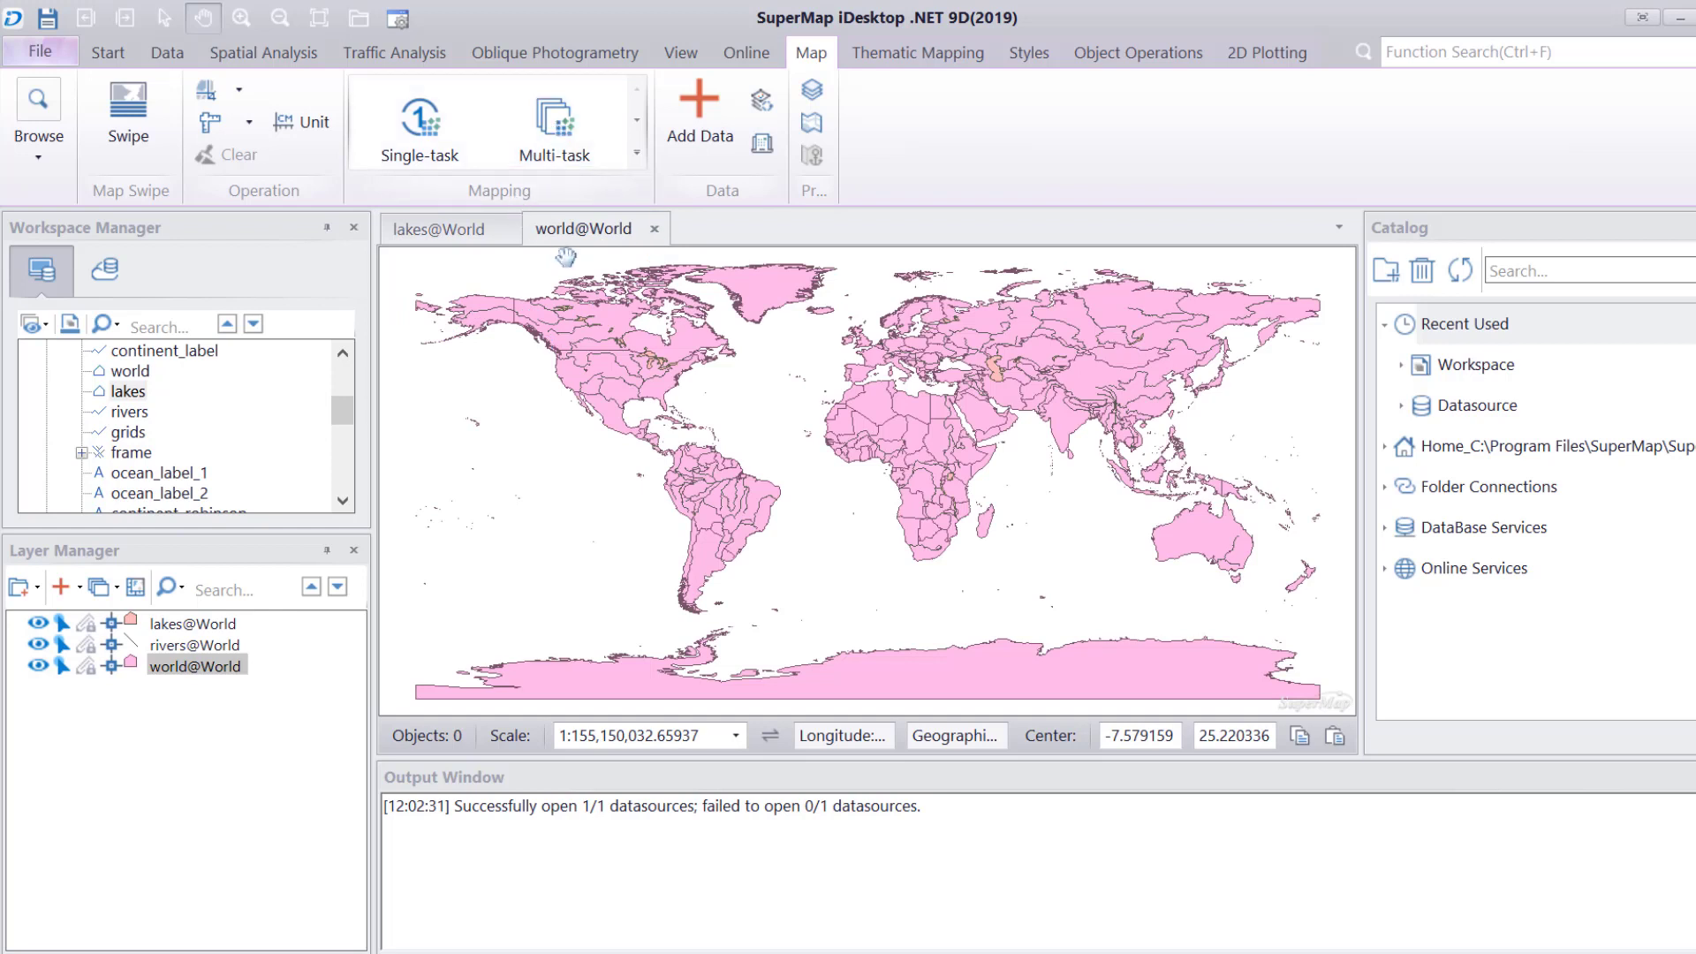
pyautogui.click(486, 232)
pyautogui.click(507, 229)
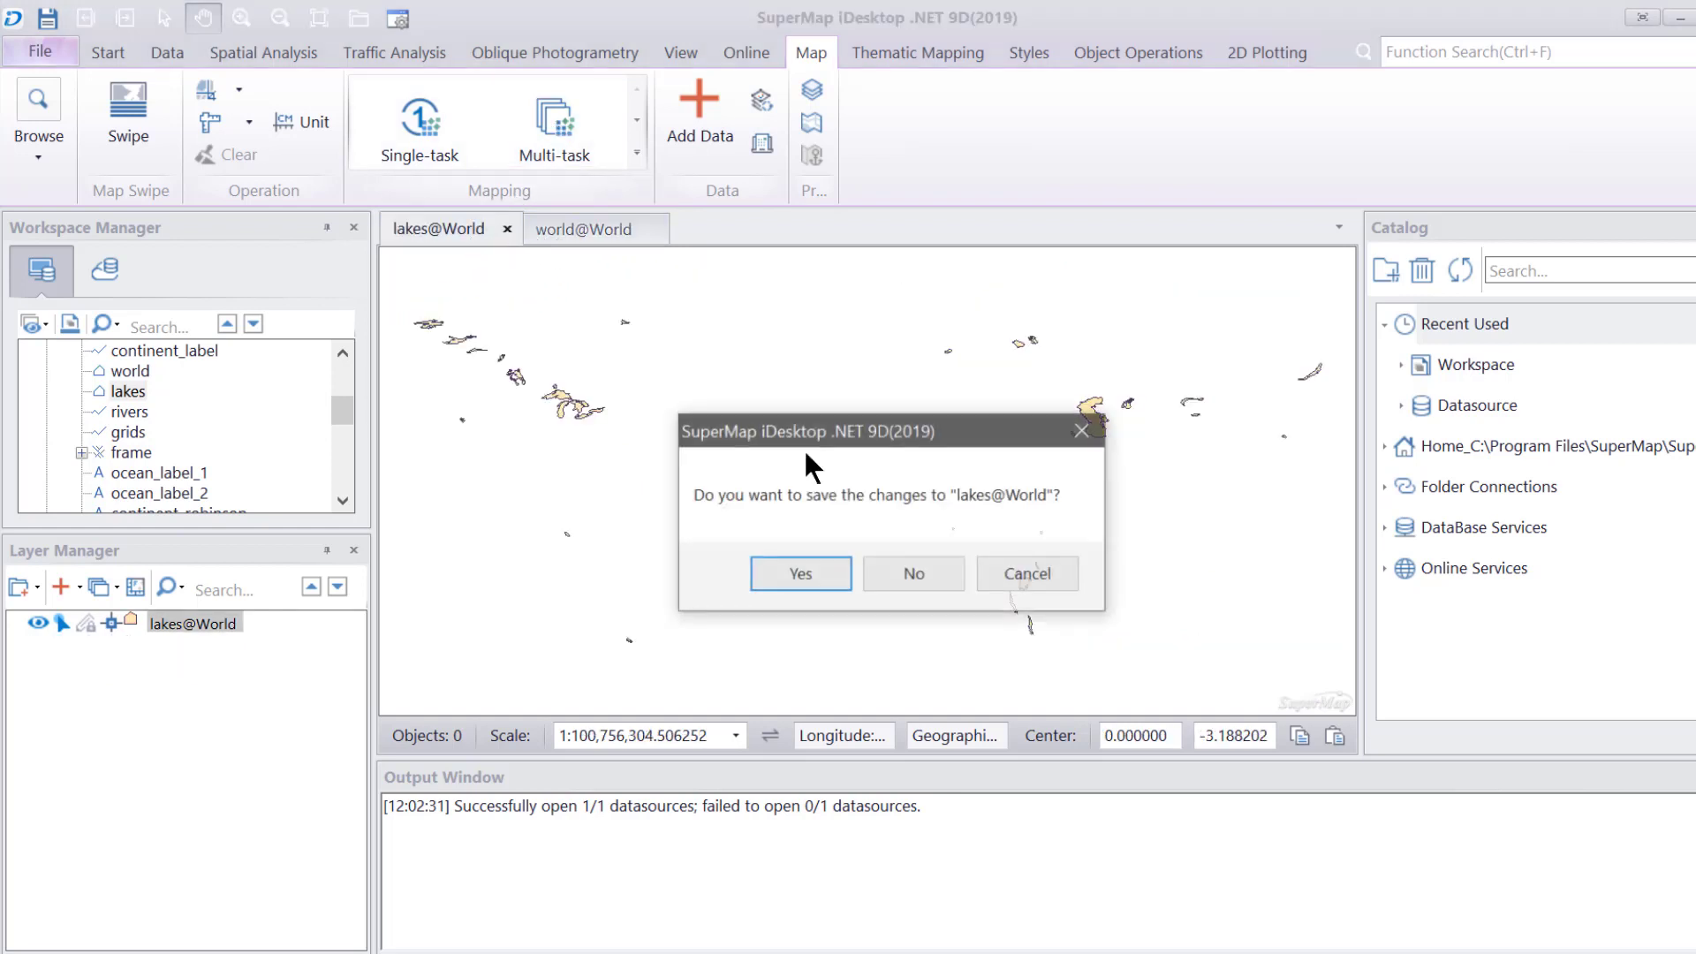
pyautogui.click(910, 574)
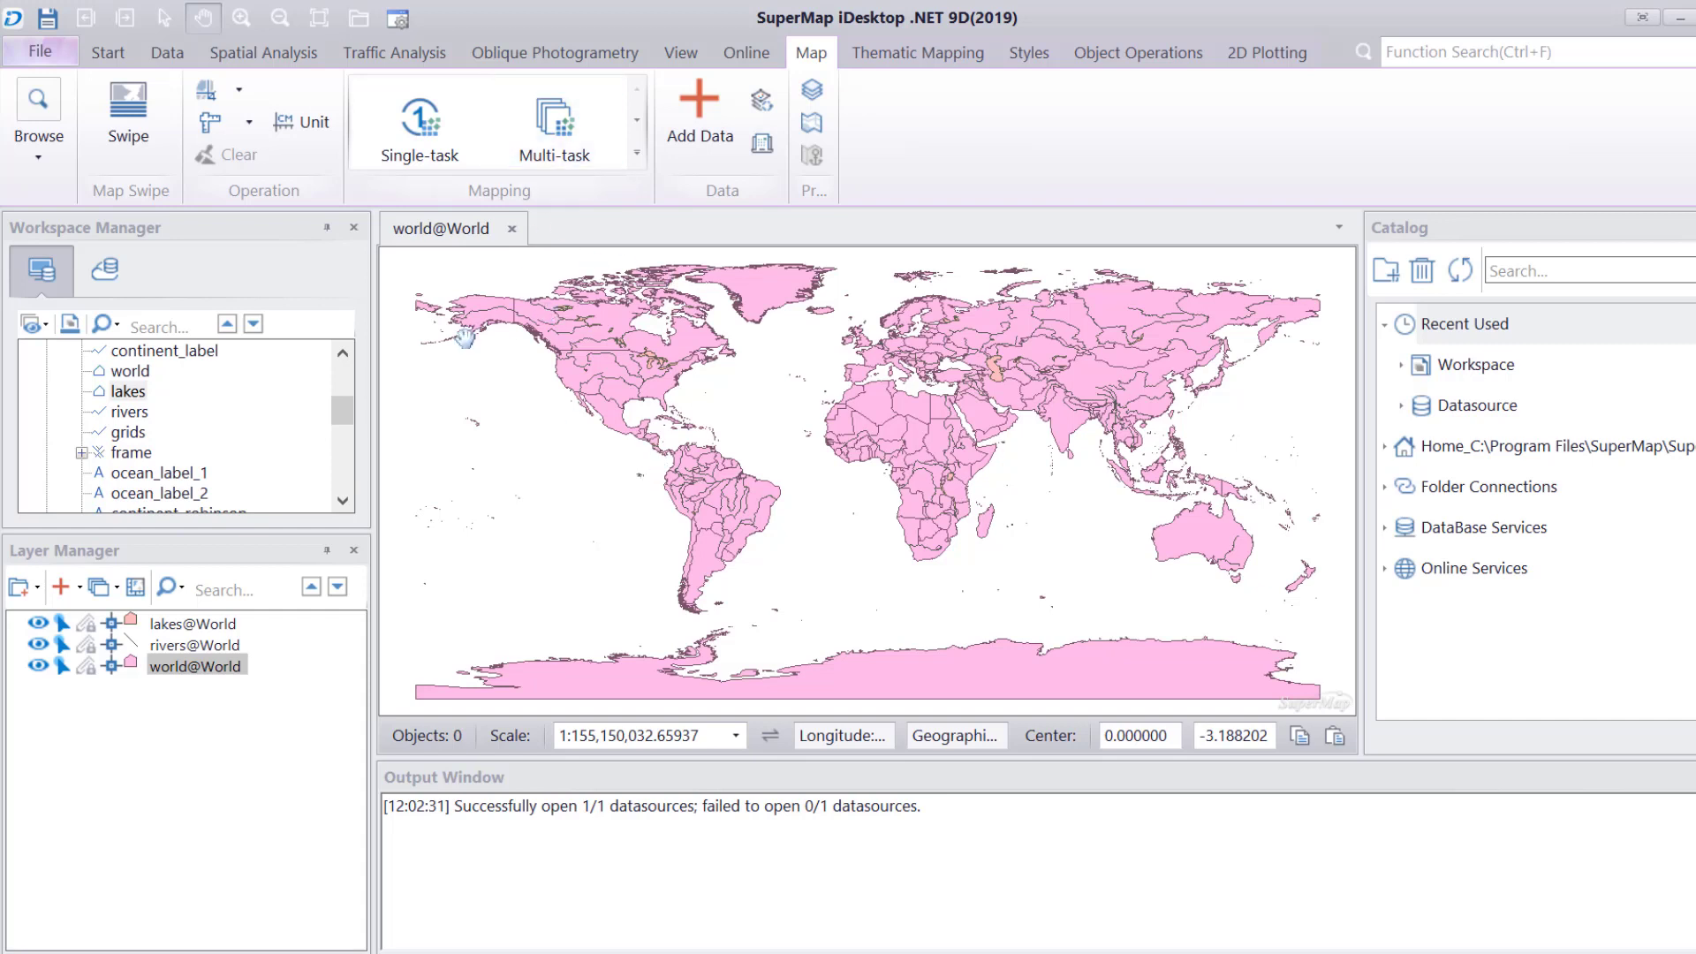
pyautogui.scroll(4, 241, 465)
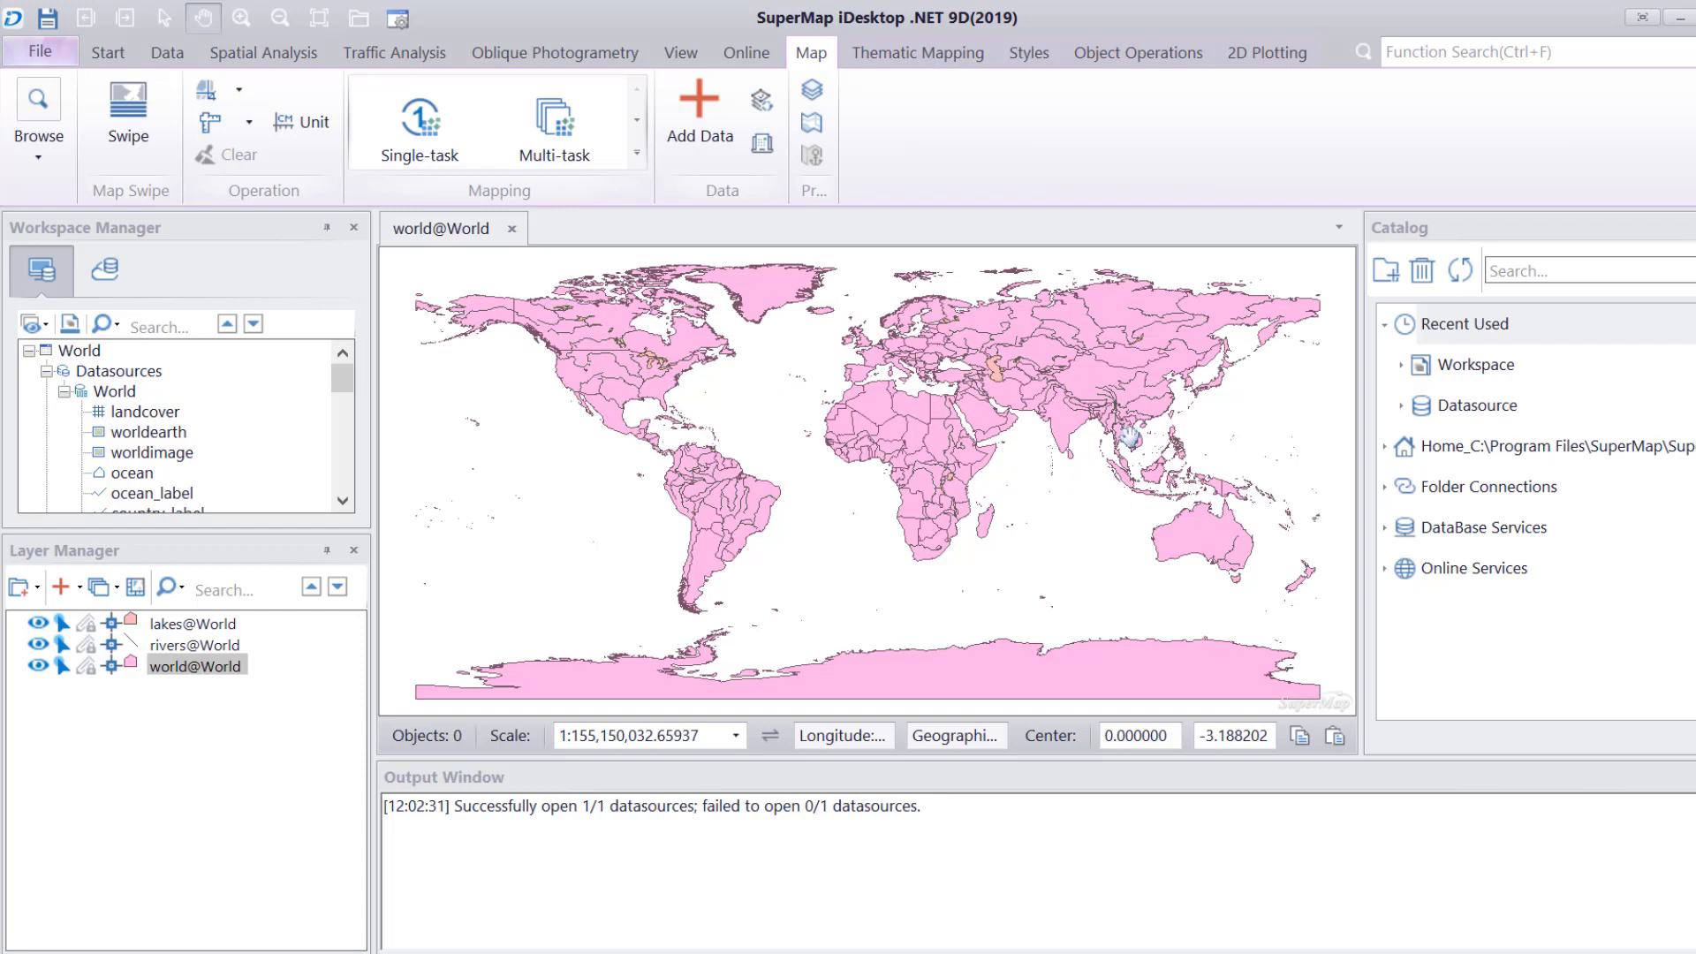
# Save the current map under the name 'world map 1'.
pyautogui.rightClick(744, 371)
pyautogui.rightClick(746, 372)
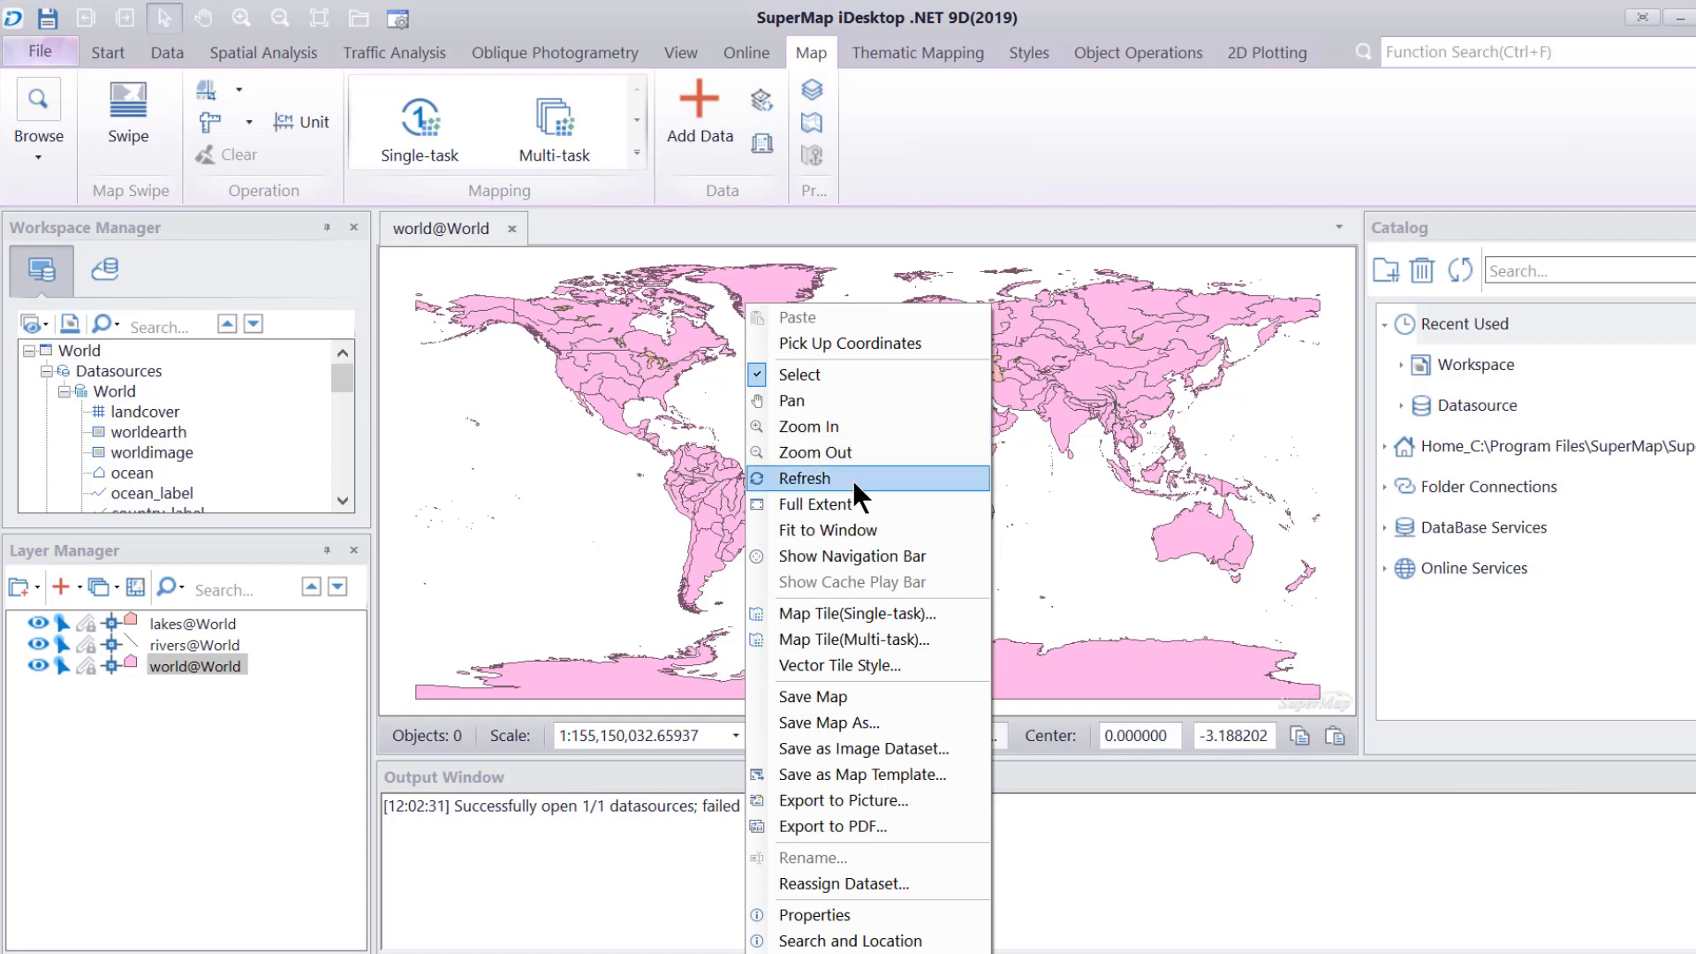
pyautogui.click(830, 723)
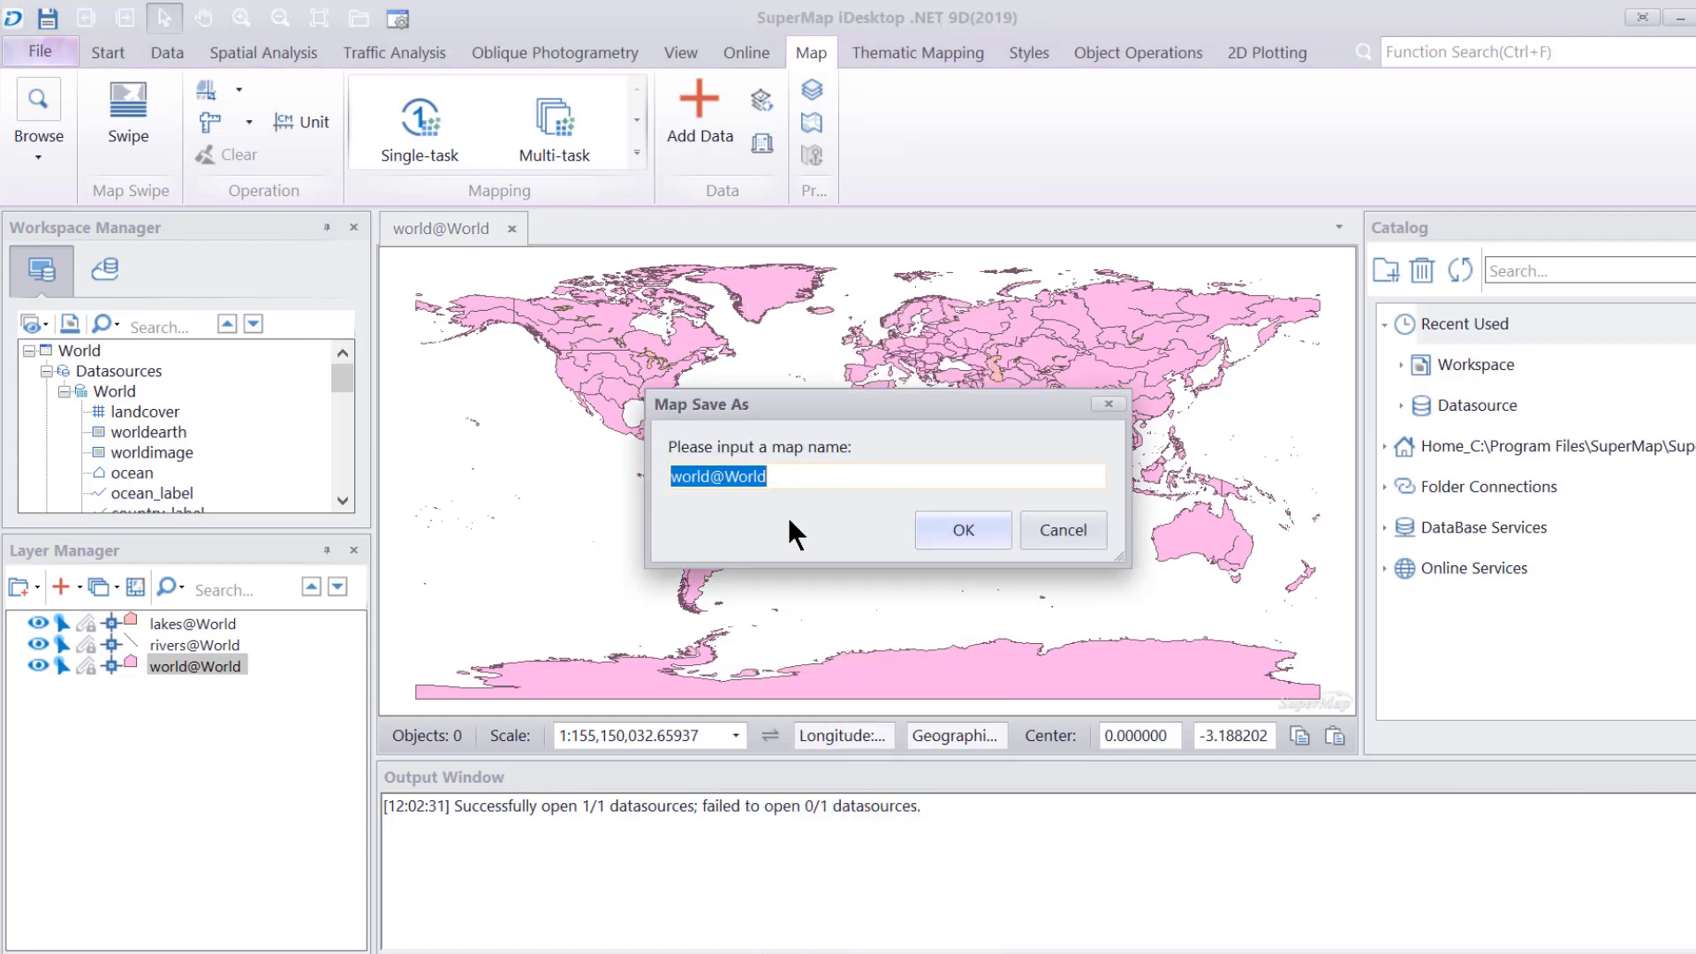
pyautogui.write('wol')
pyautogui.press('BackSpace')
pyautogui.write('rld map 1')
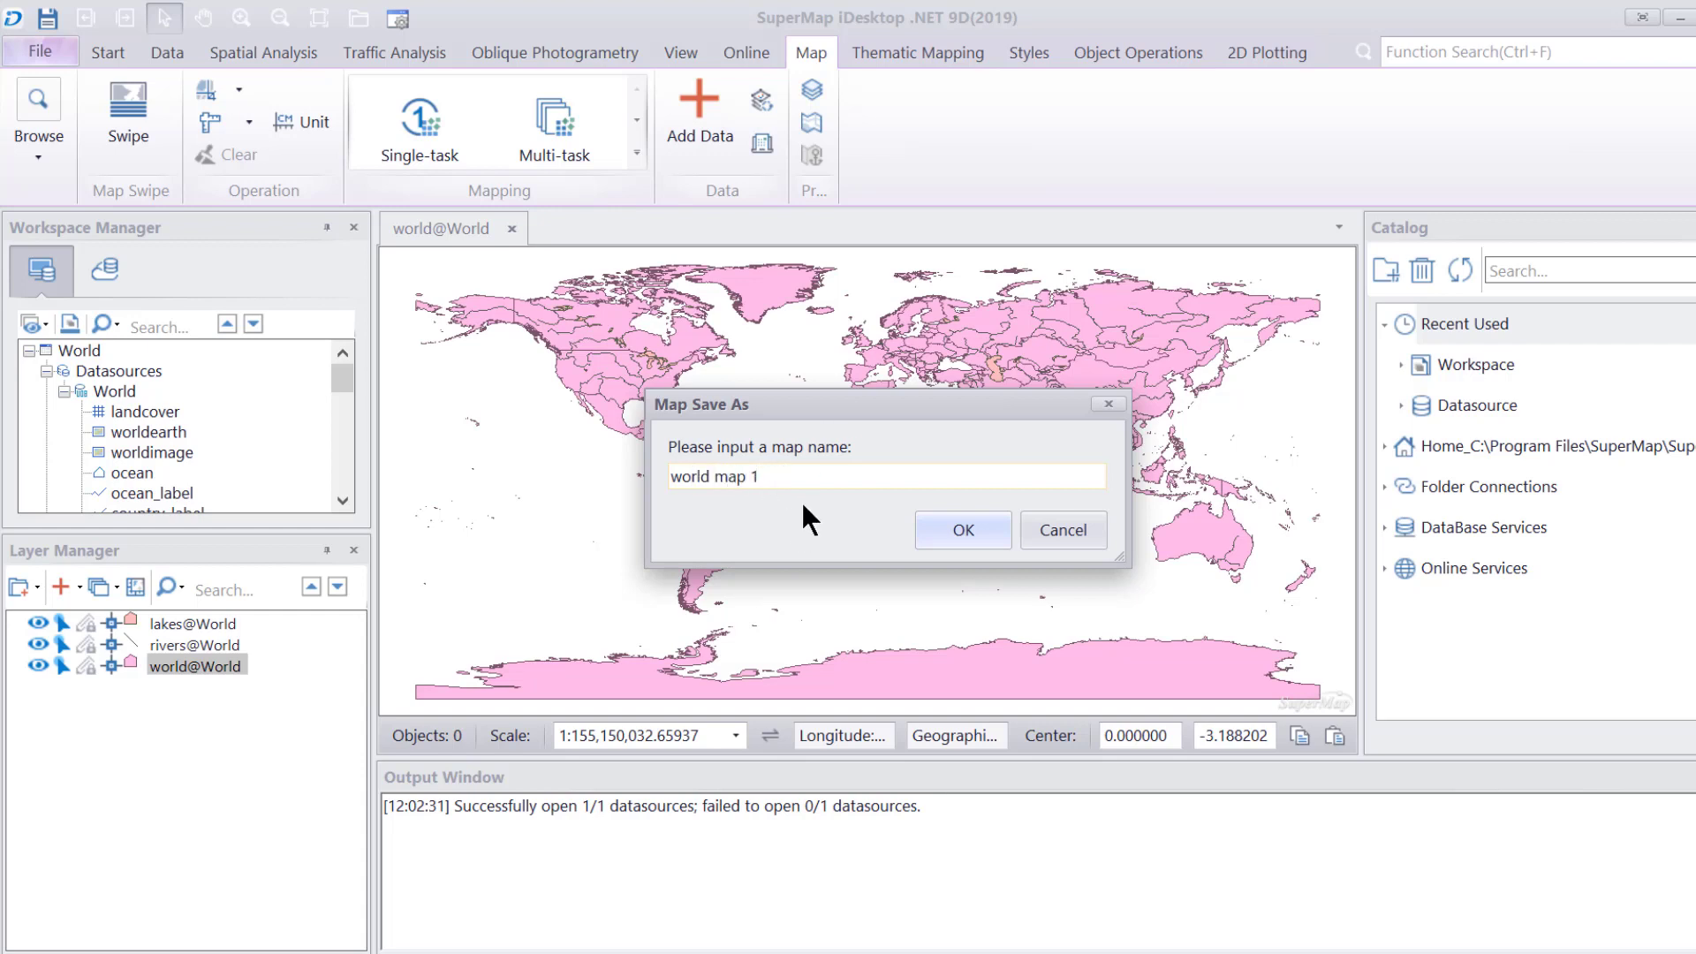
pyautogui.click(923, 530)
# Close the World workspace from its context menu.
pyautogui.scroll(-1, 187, 454)
pyautogui.scroll(1, 124, 459)
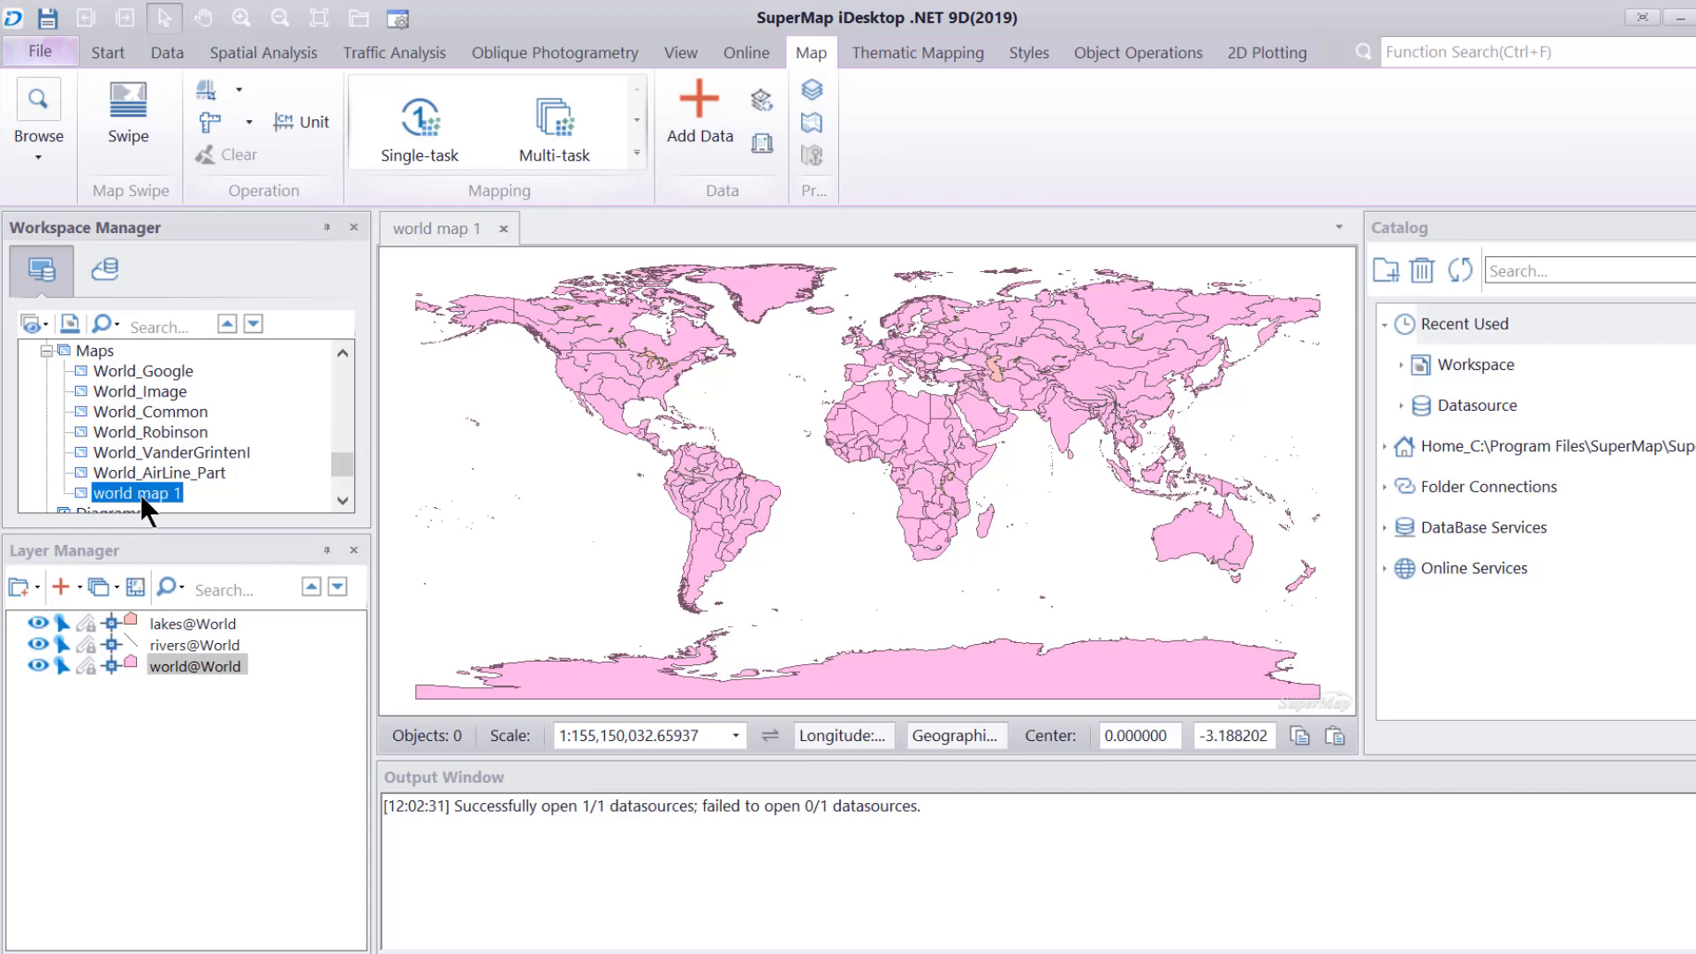
pyautogui.click(95, 396)
pyautogui.scroll(1, 94, 403)
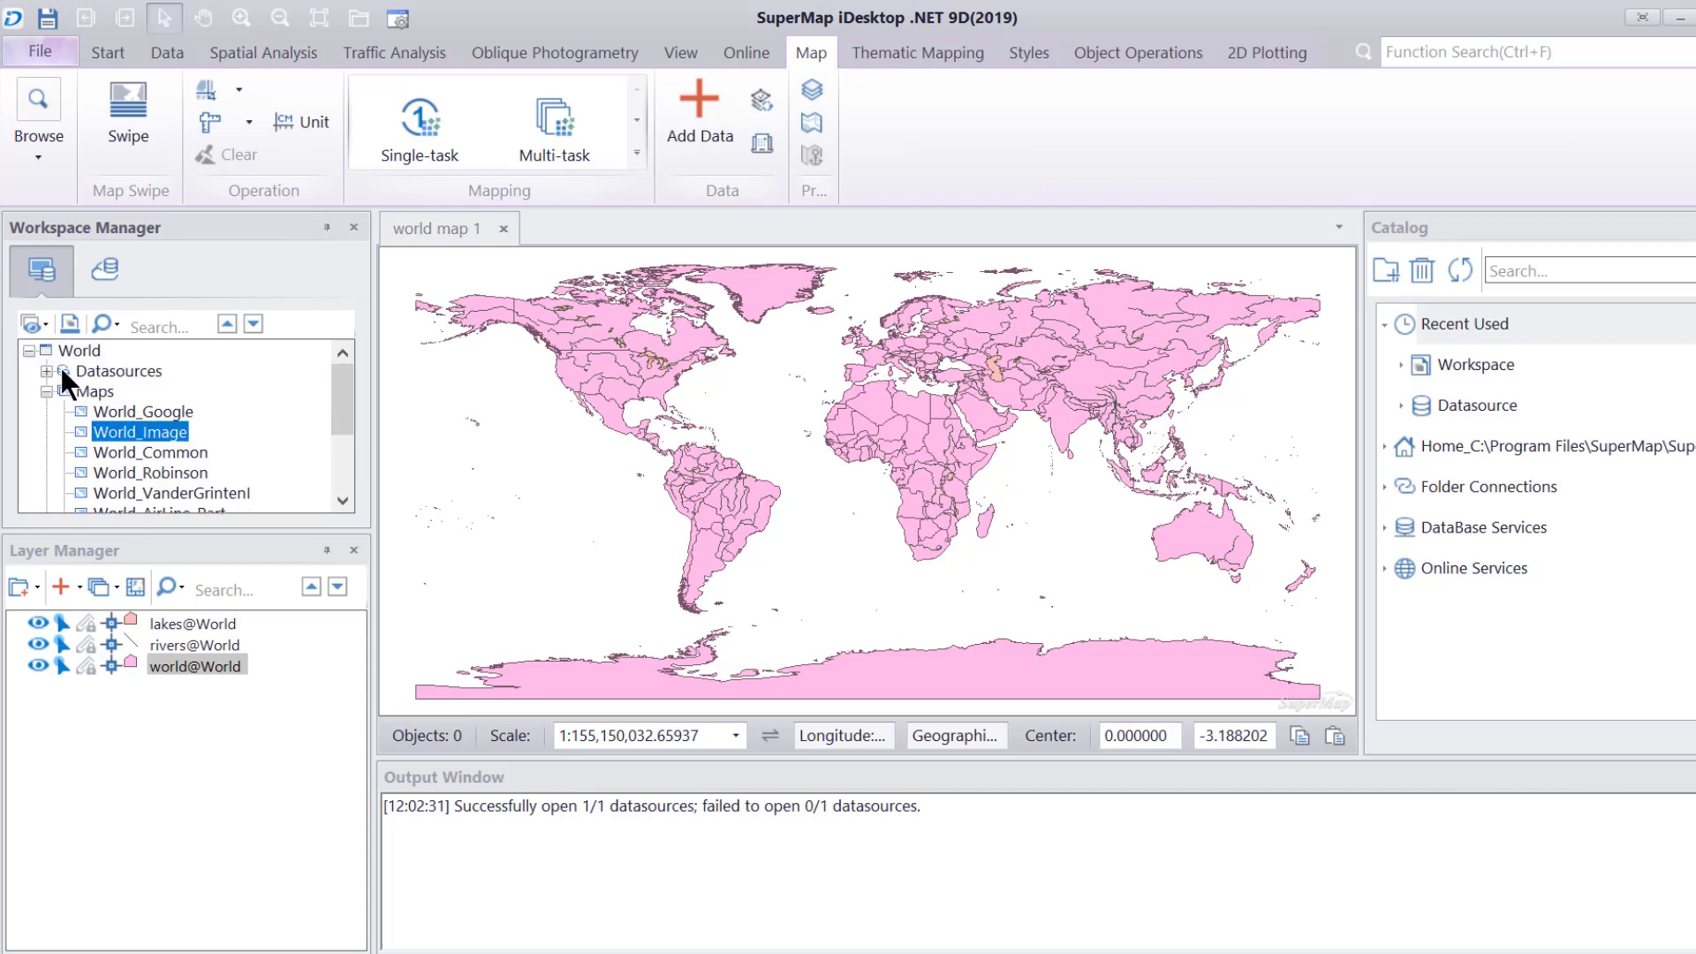
pyautogui.click(85, 350)
pyautogui.rightClick(85, 351)
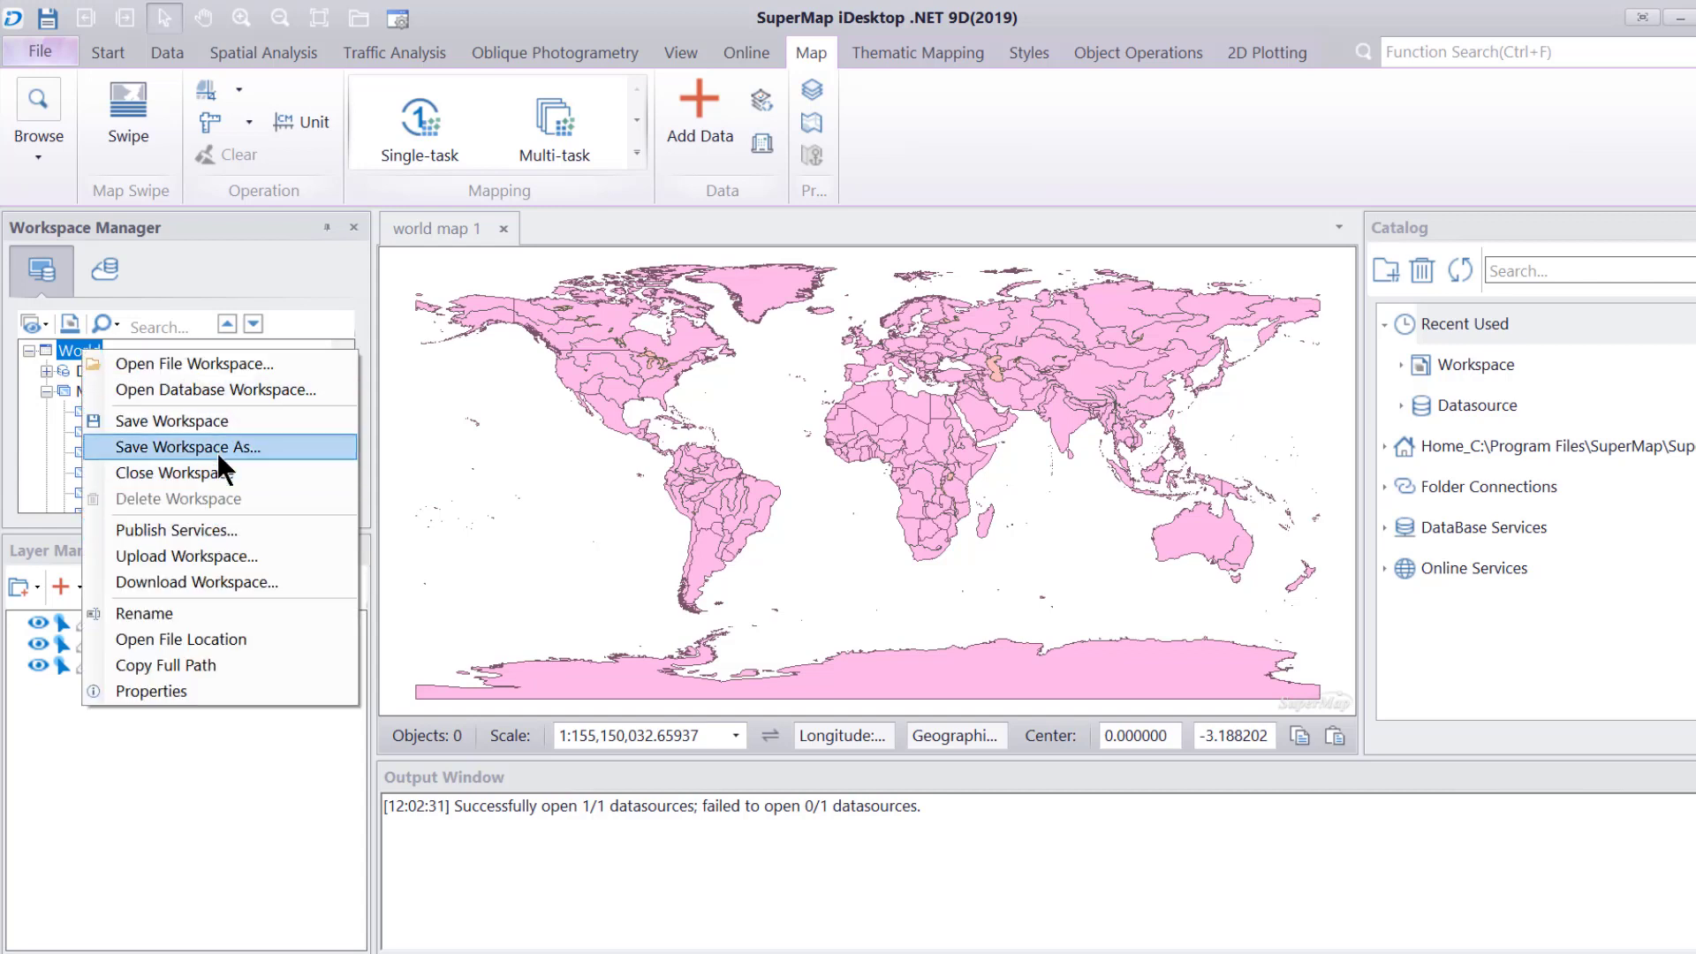
pyautogui.click(149, 473)
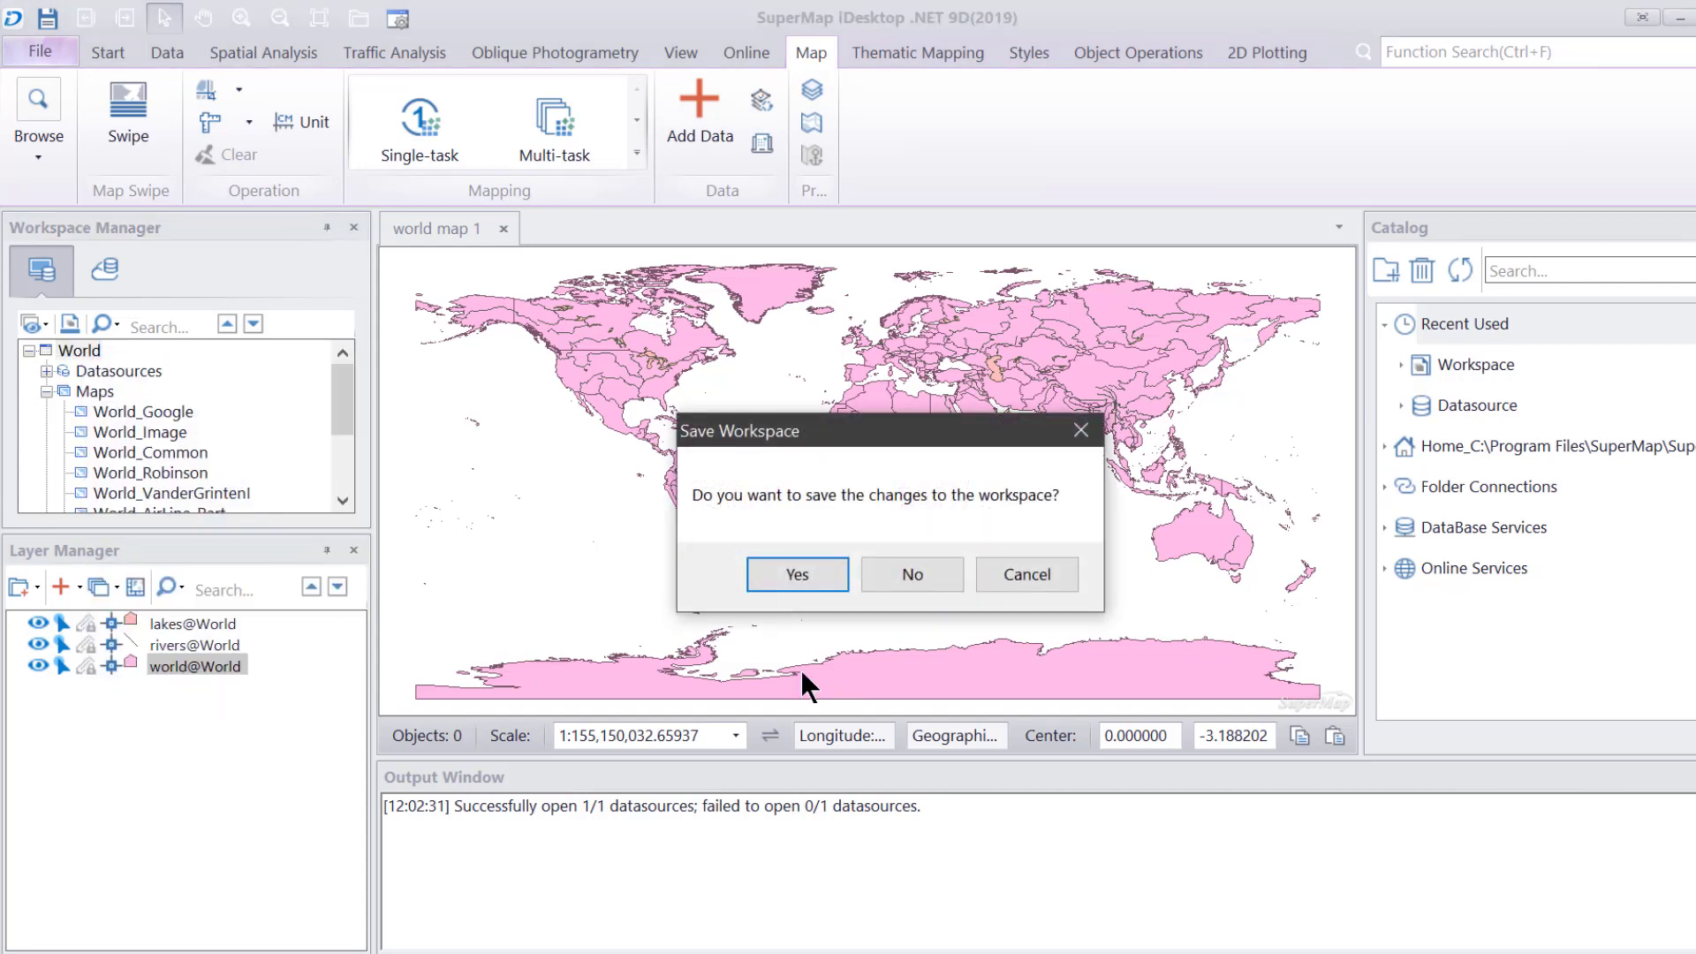
# Close without saving changes, then open World.smwu as the workspace.
pyautogui.click(912, 581)
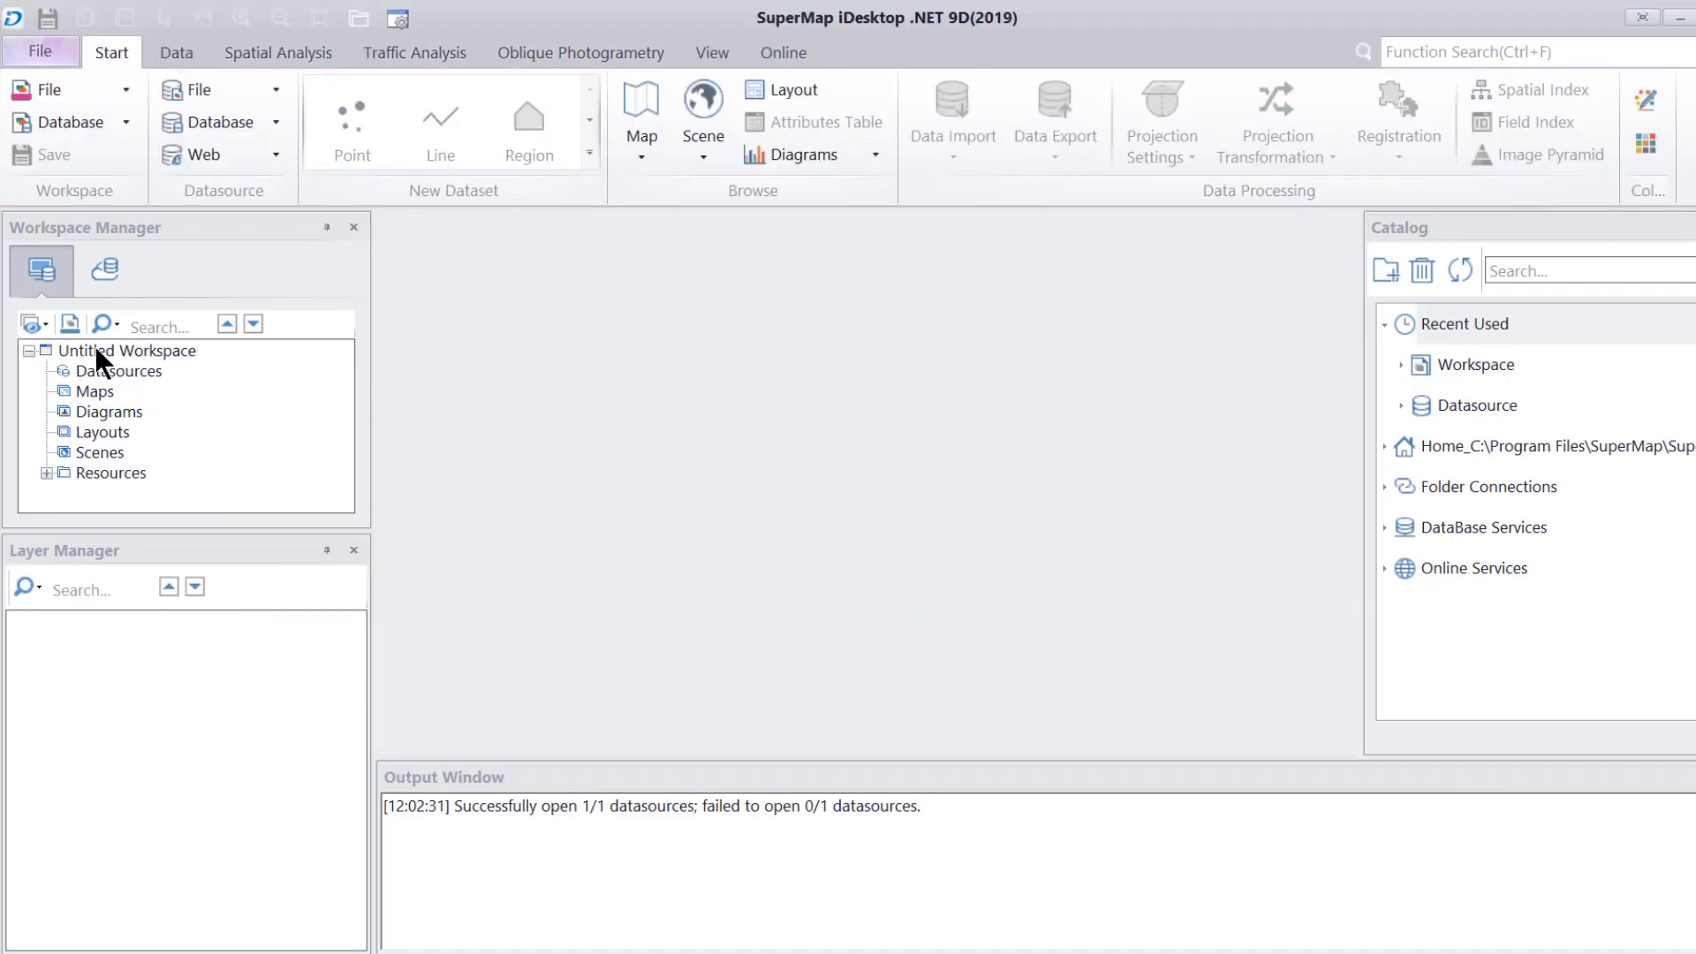
pyautogui.rightClick(94, 346)
pyautogui.click(231, 359)
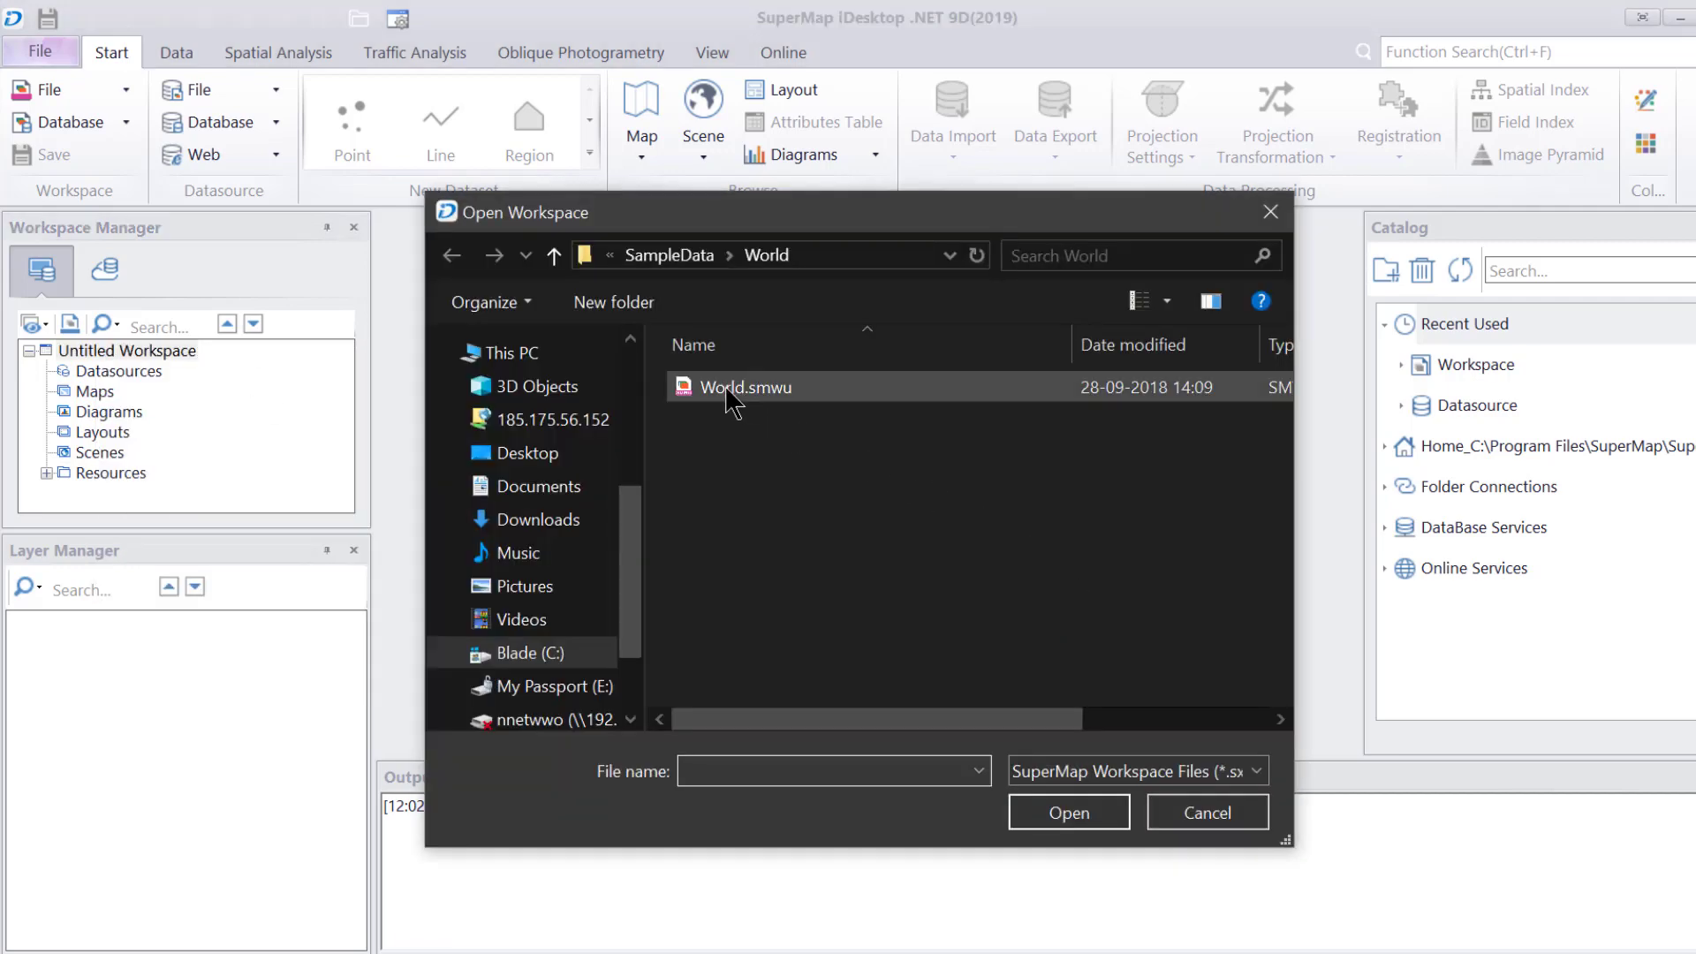
pyautogui.click(734, 389)
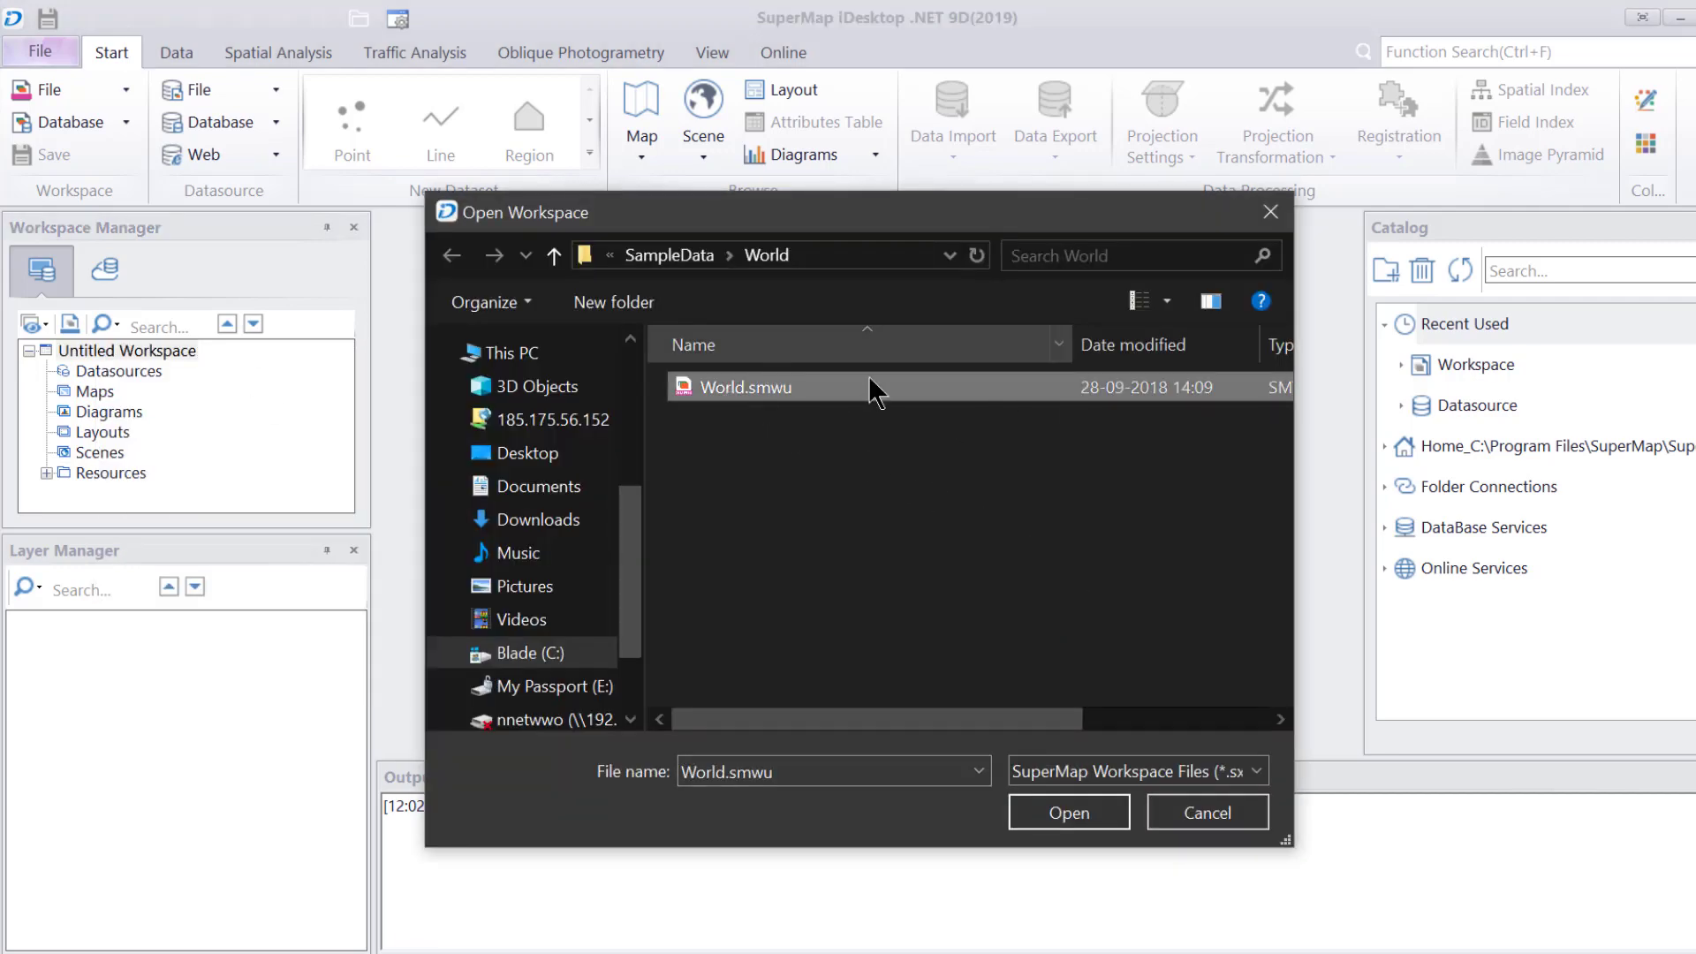
pyautogui.click(1066, 817)
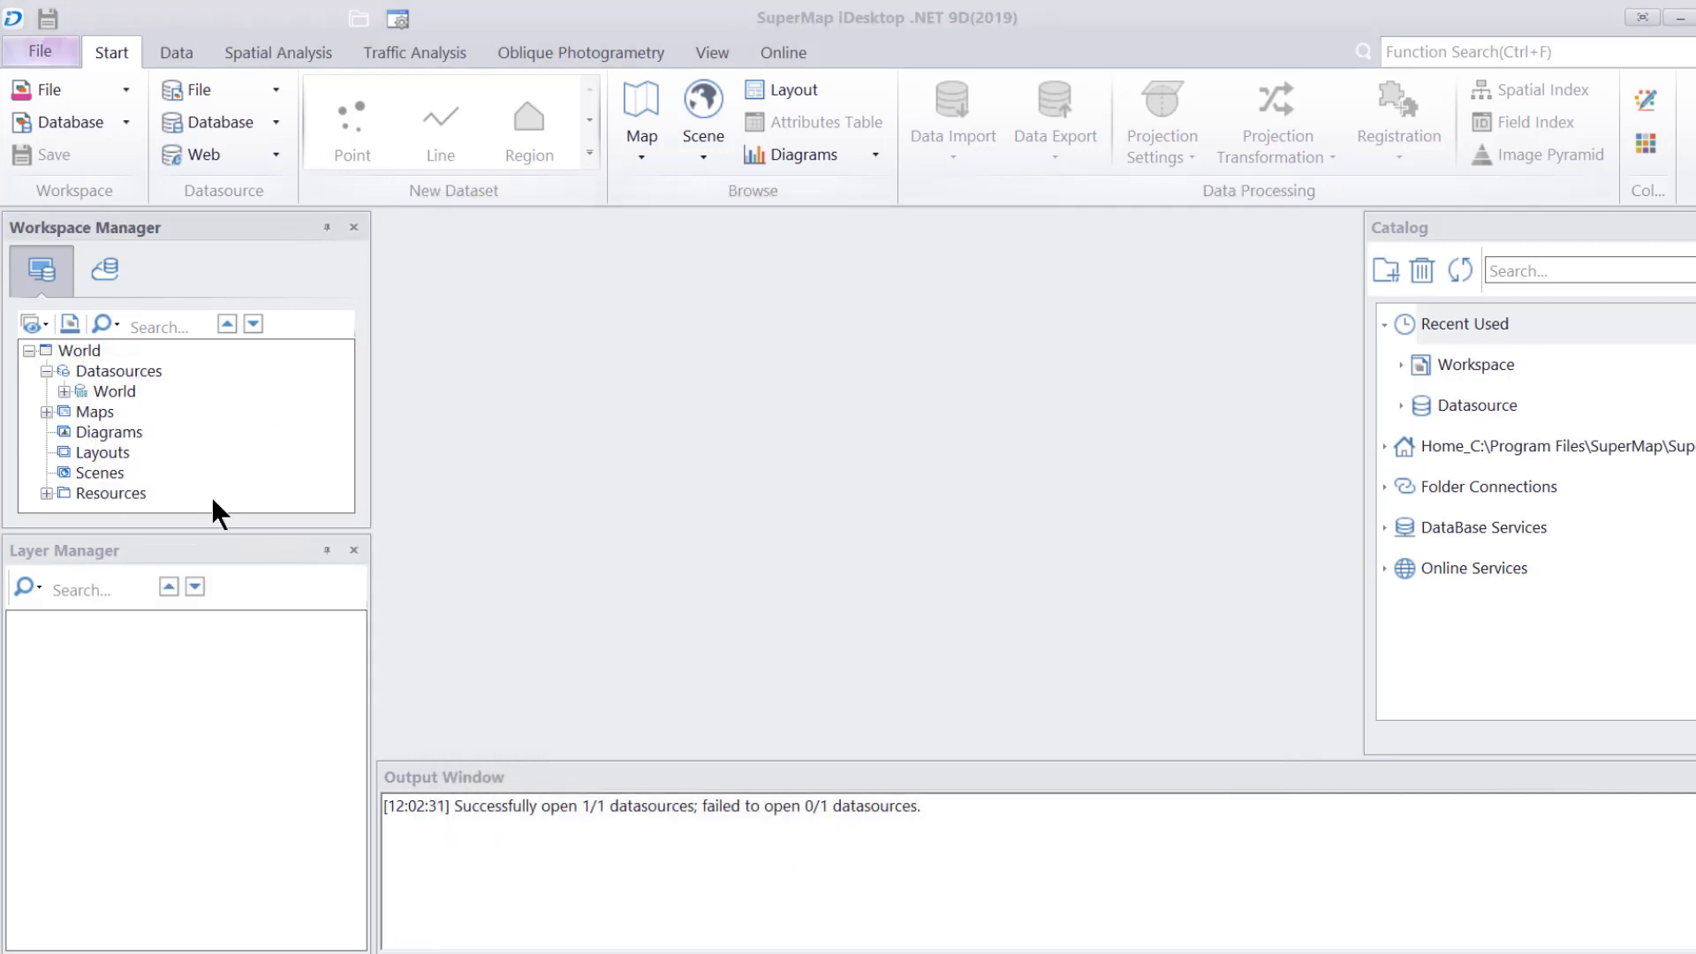
# Expand the Maps node to list World_Google, World_Image, World_Robinson and others.
pyautogui.doubleClick(63, 412)
pyautogui.scroll(-1, 210, 439)
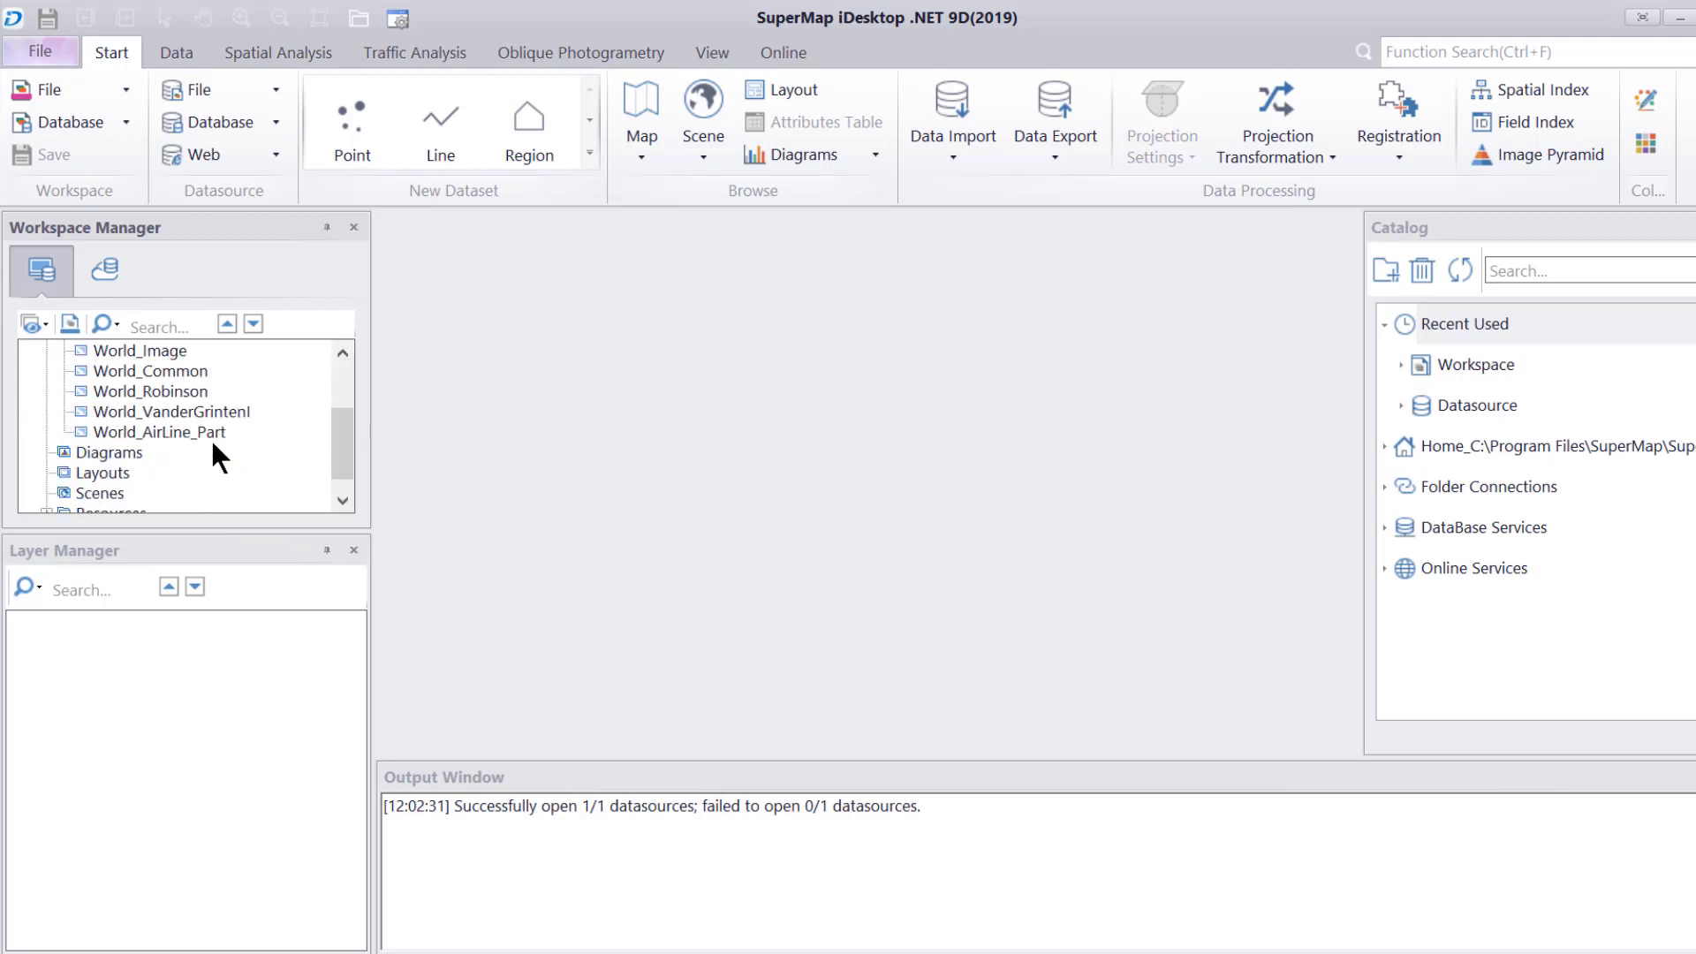
pyautogui.scroll(1, 210, 439)
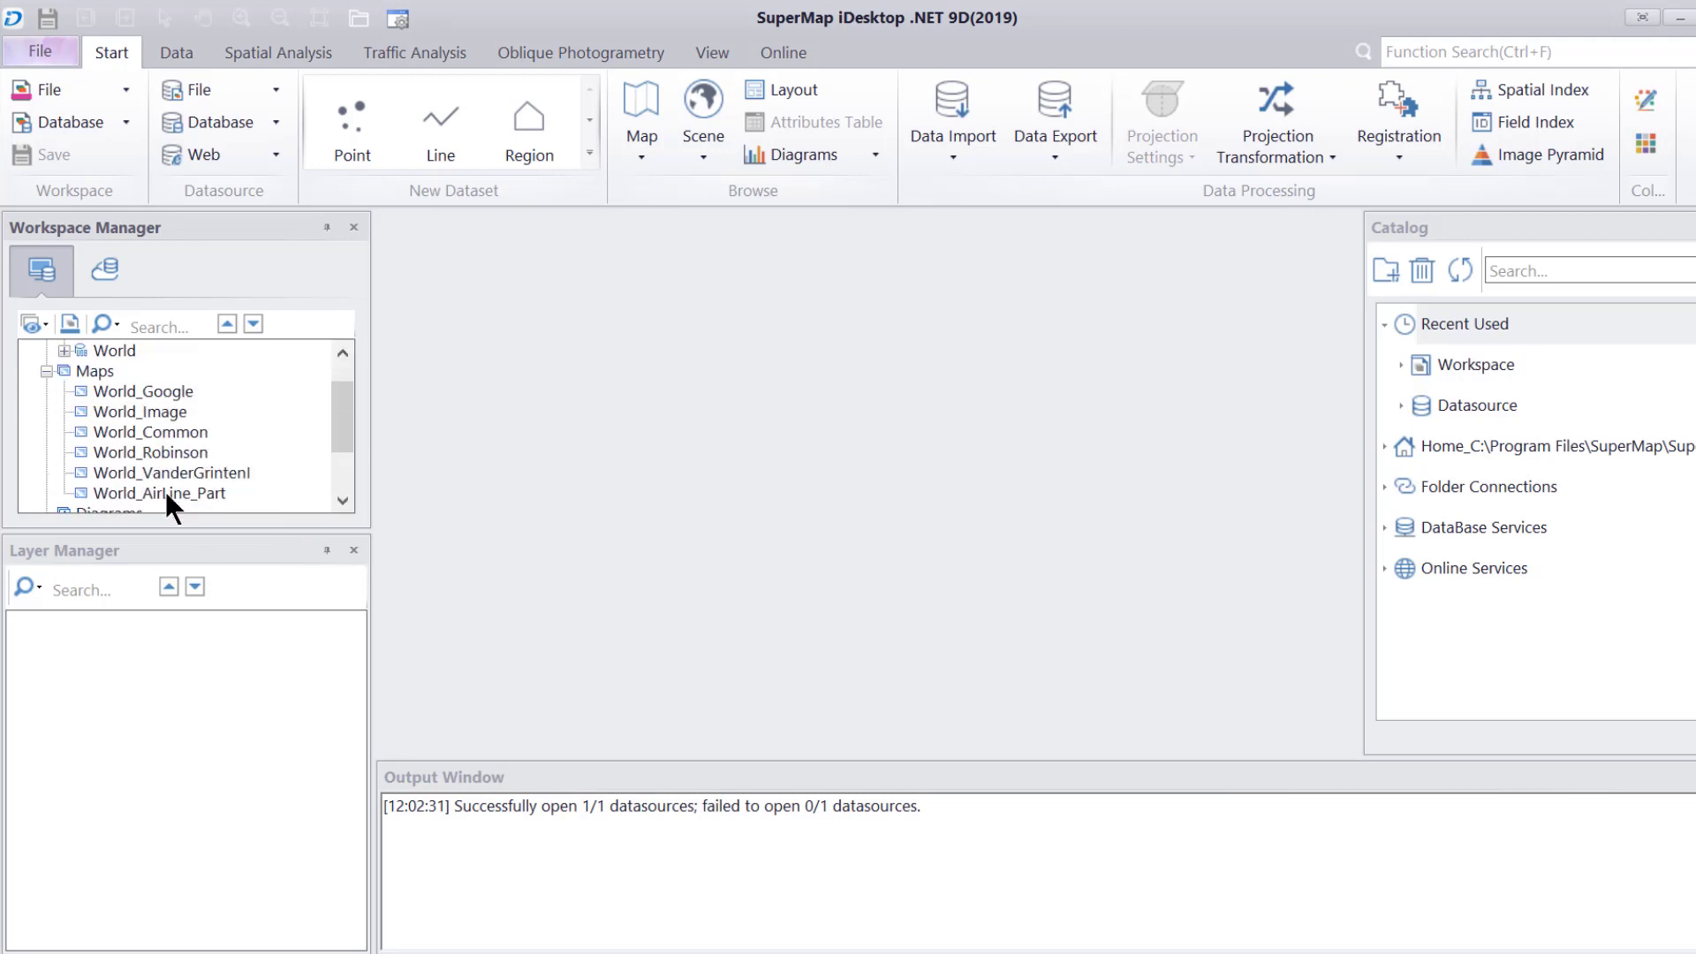
pyautogui.scroll(-1, 274, 458)
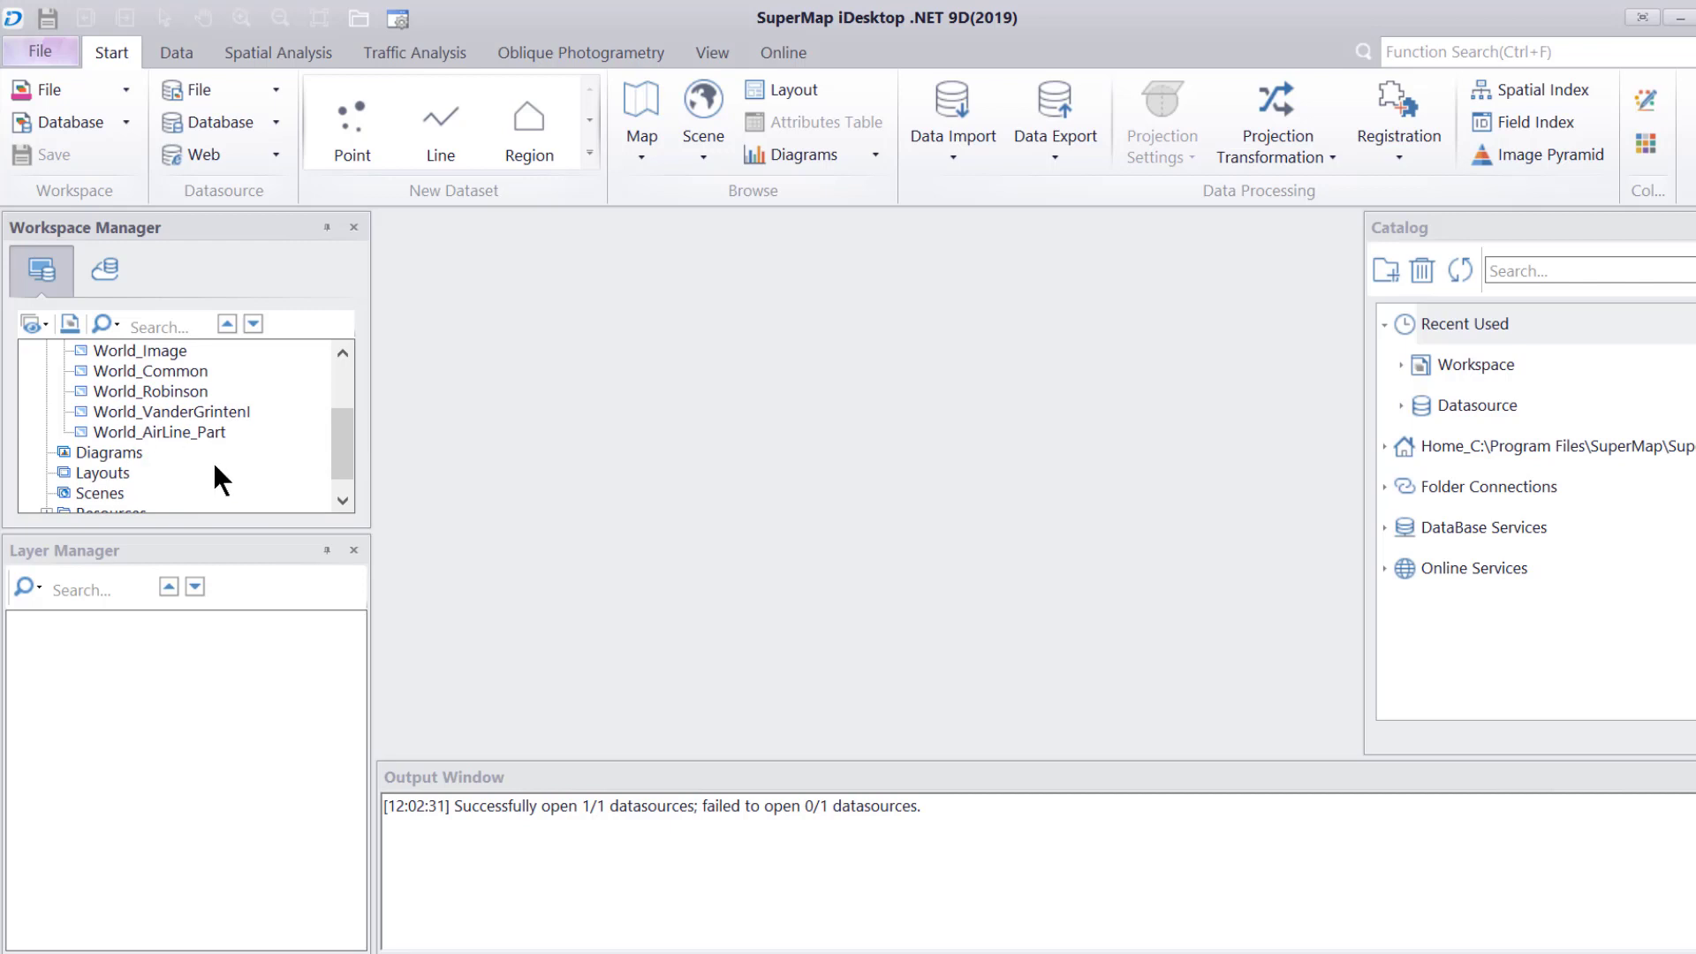
pyautogui.scroll(2, 219, 480)
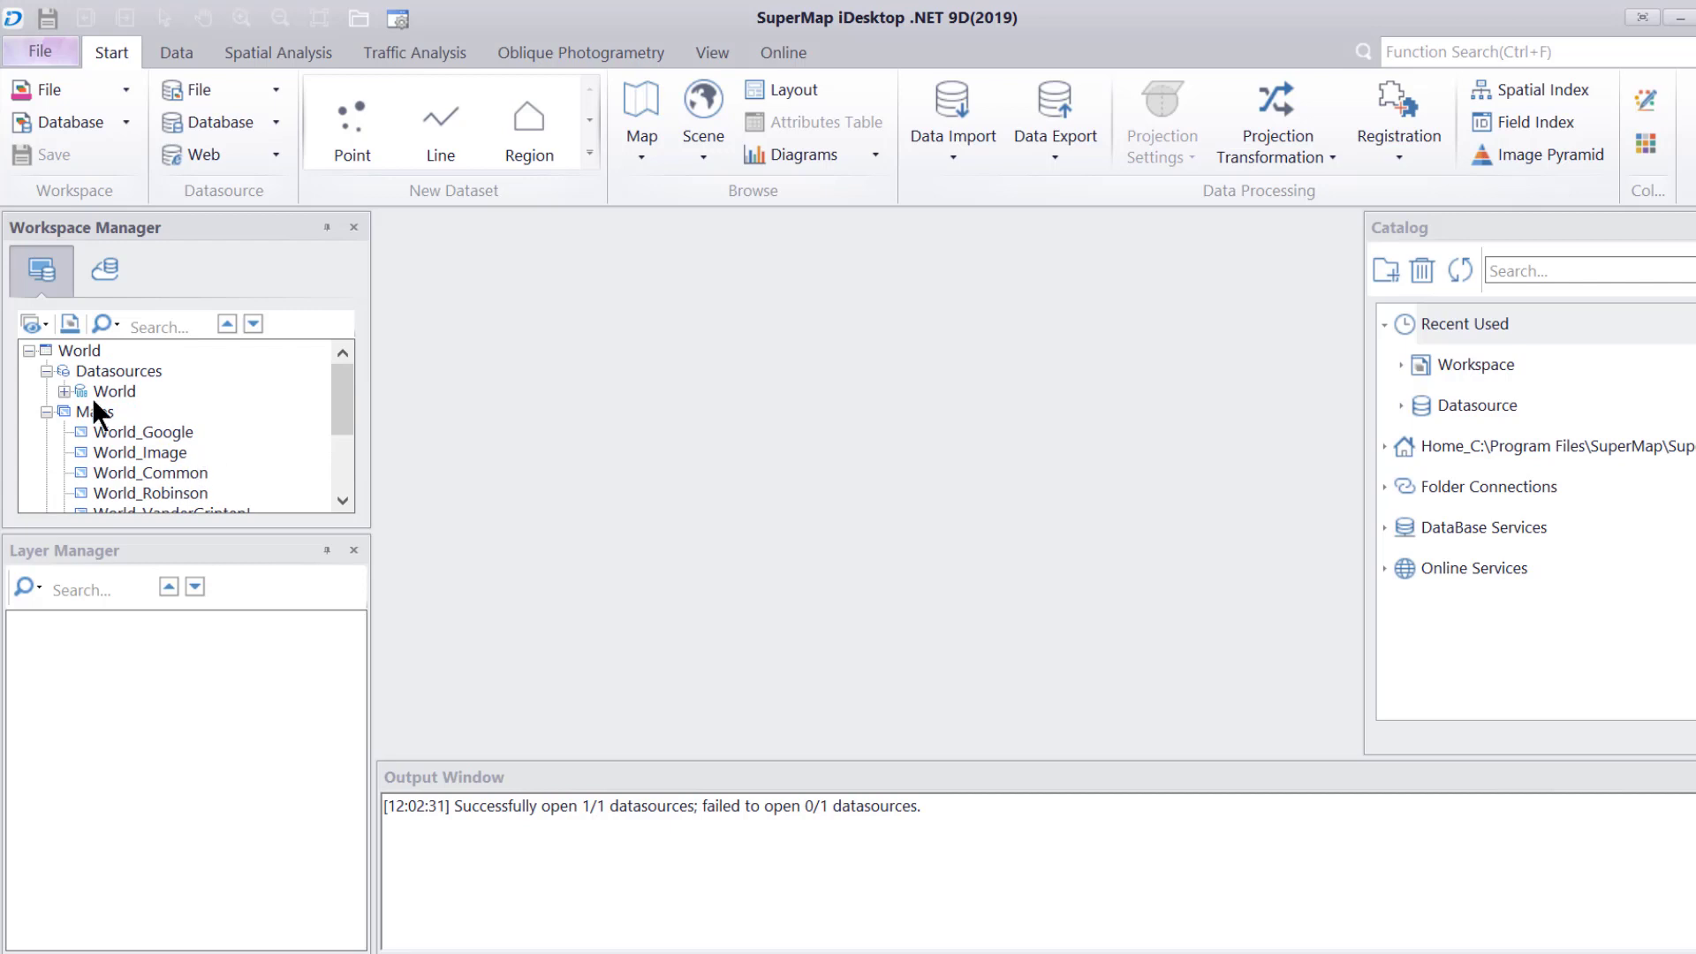
# Build a new map by dragging the world, rivers and lakes datasets onto the map area.
pyautogui.click(47, 411)
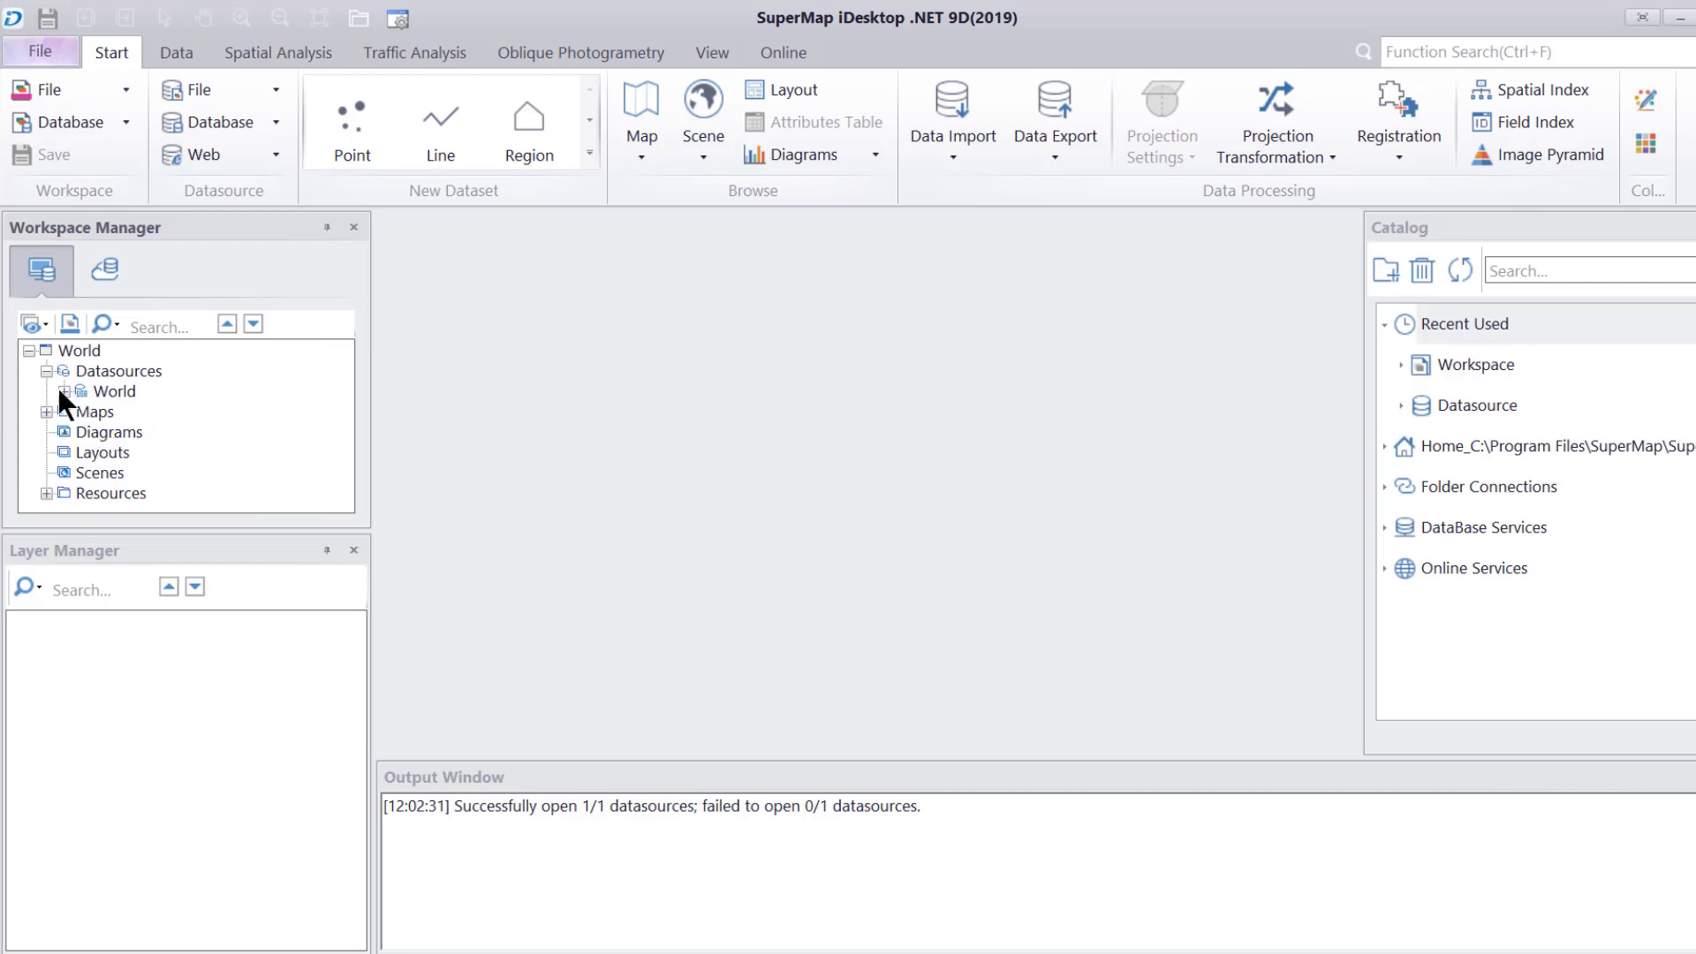
pyautogui.click(106, 392)
pyautogui.doubleClick(76, 392)
pyautogui.scroll(-1, 274, 442)
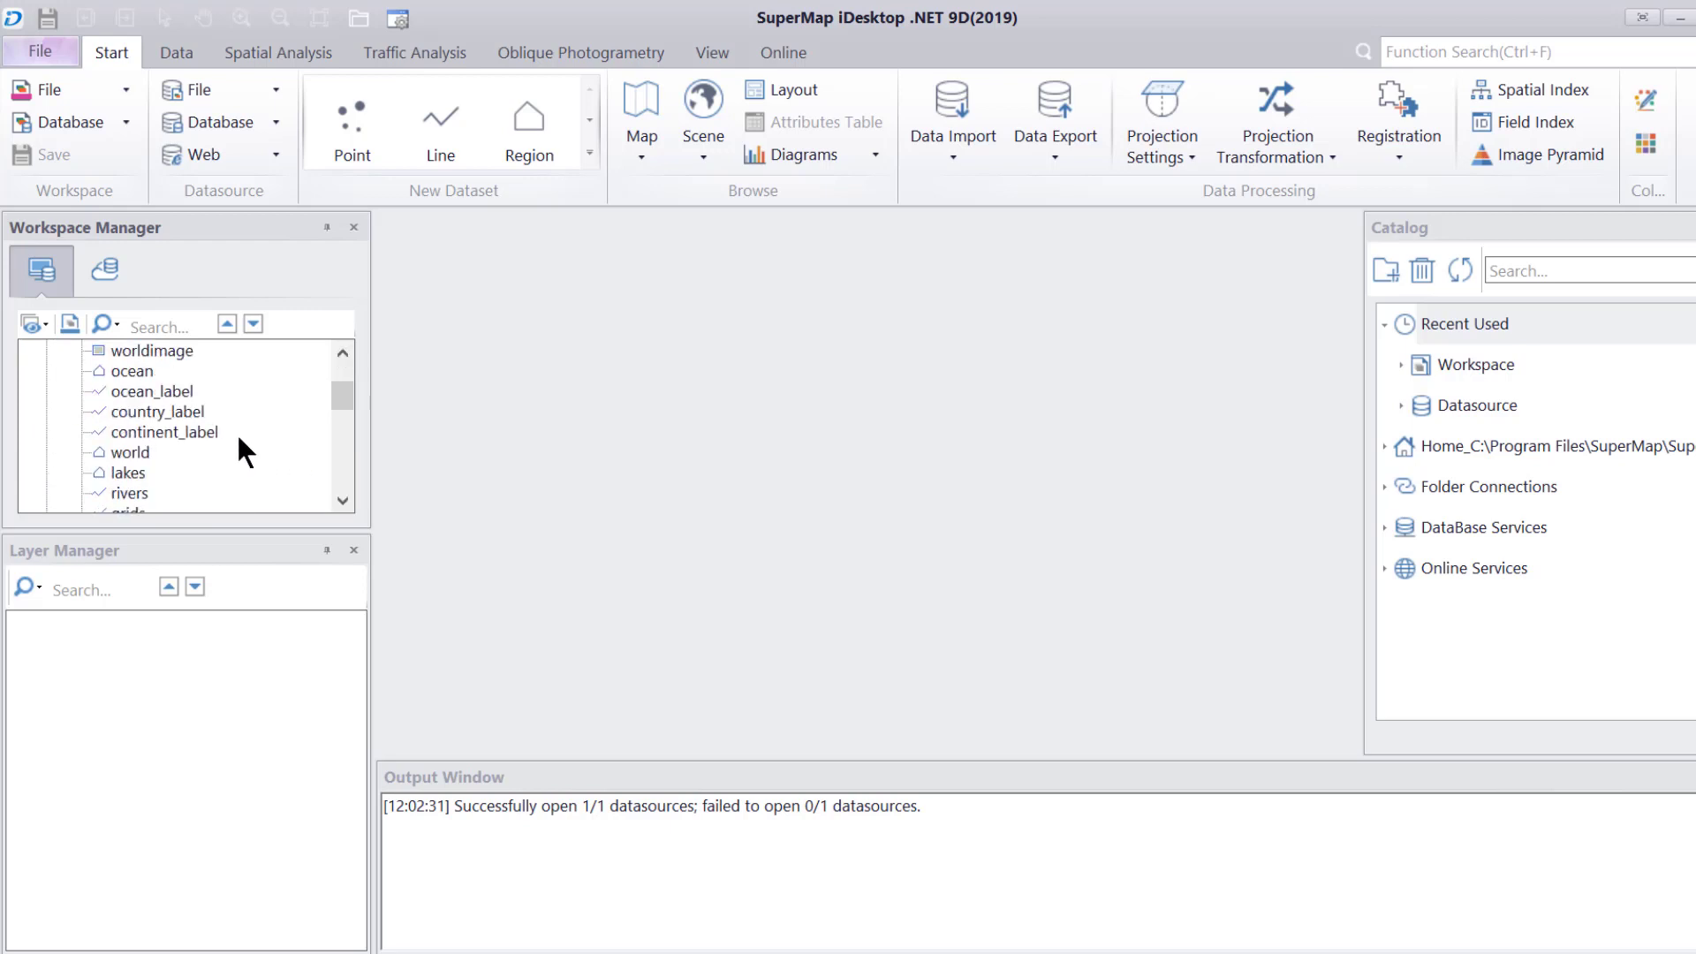
pyautogui.moveTo(121, 453); pyautogui.dragTo(538, 485)
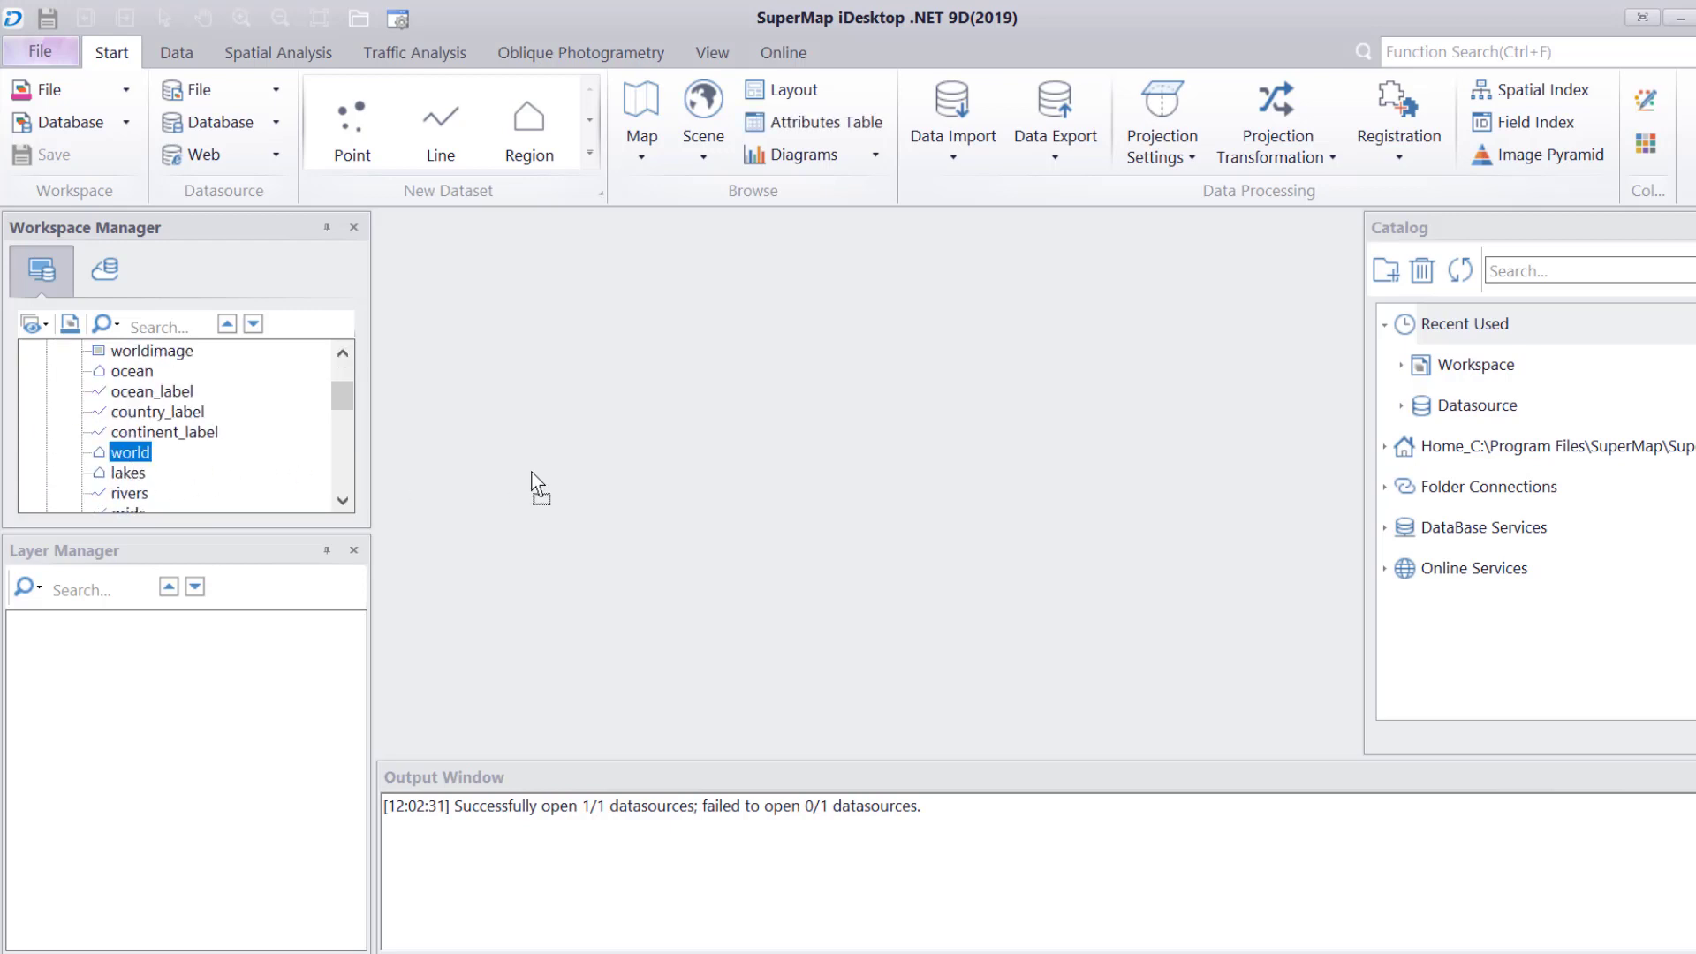
pyautogui.scroll(-1, 194, 470)
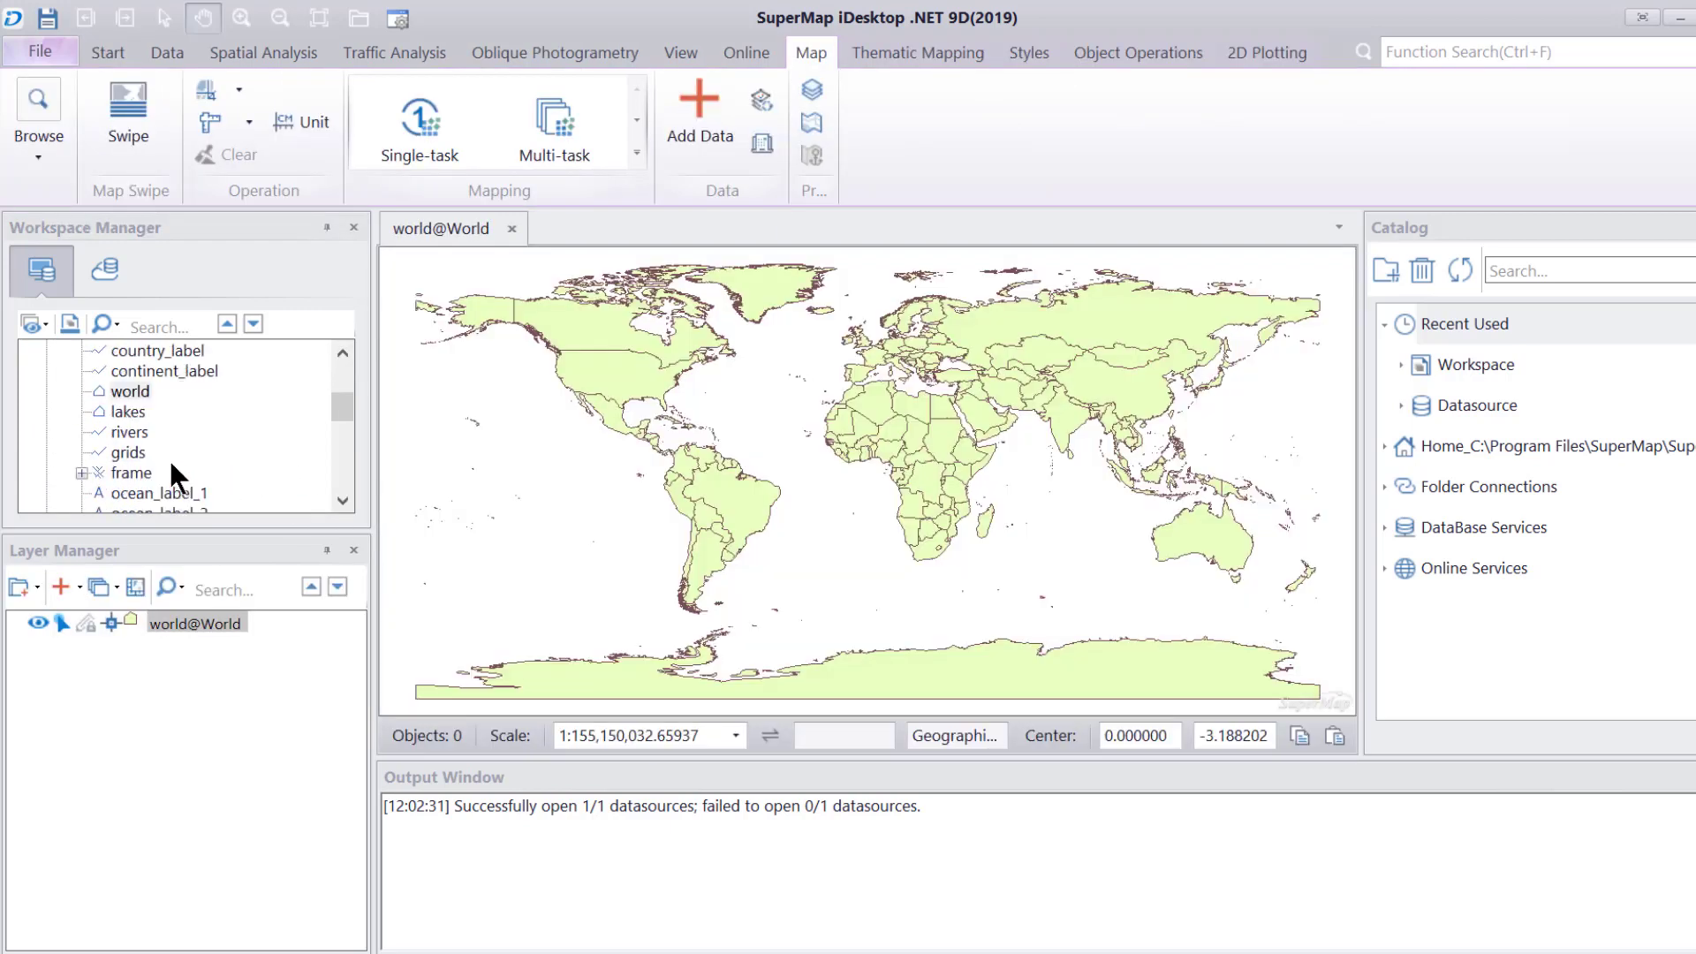
pyautogui.moveTo(123, 431); pyautogui.dragTo(537, 470)
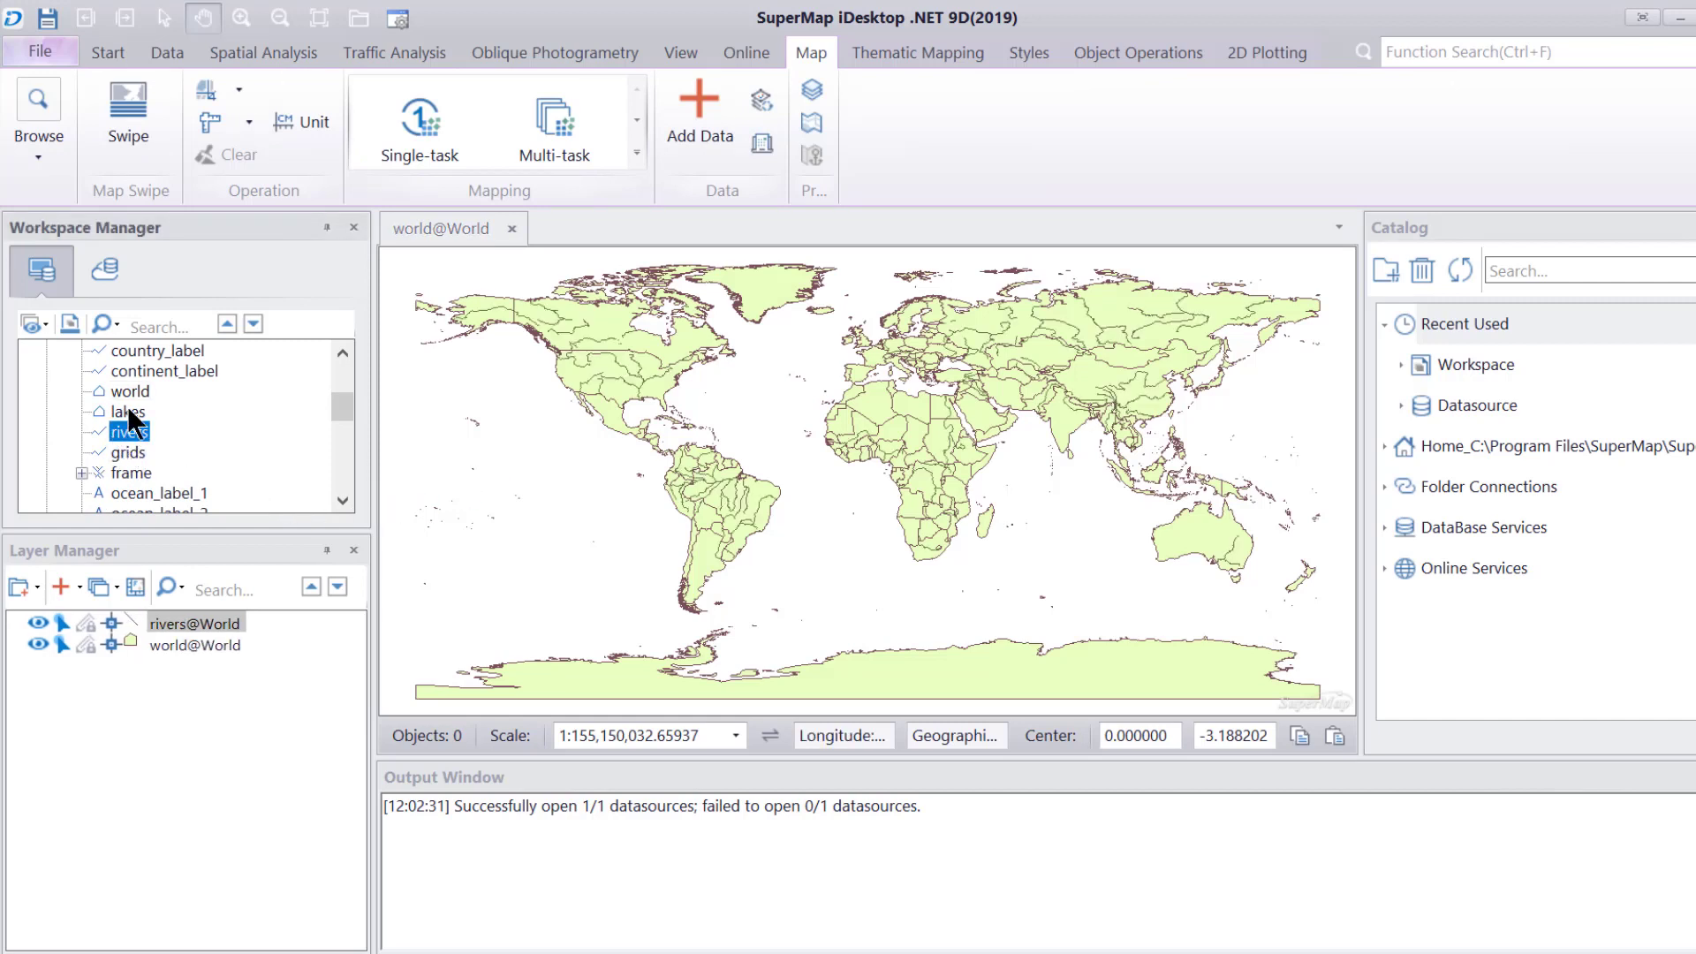
pyautogui.moveTo(128, 411); pyautogui.dragTo(584, 475)
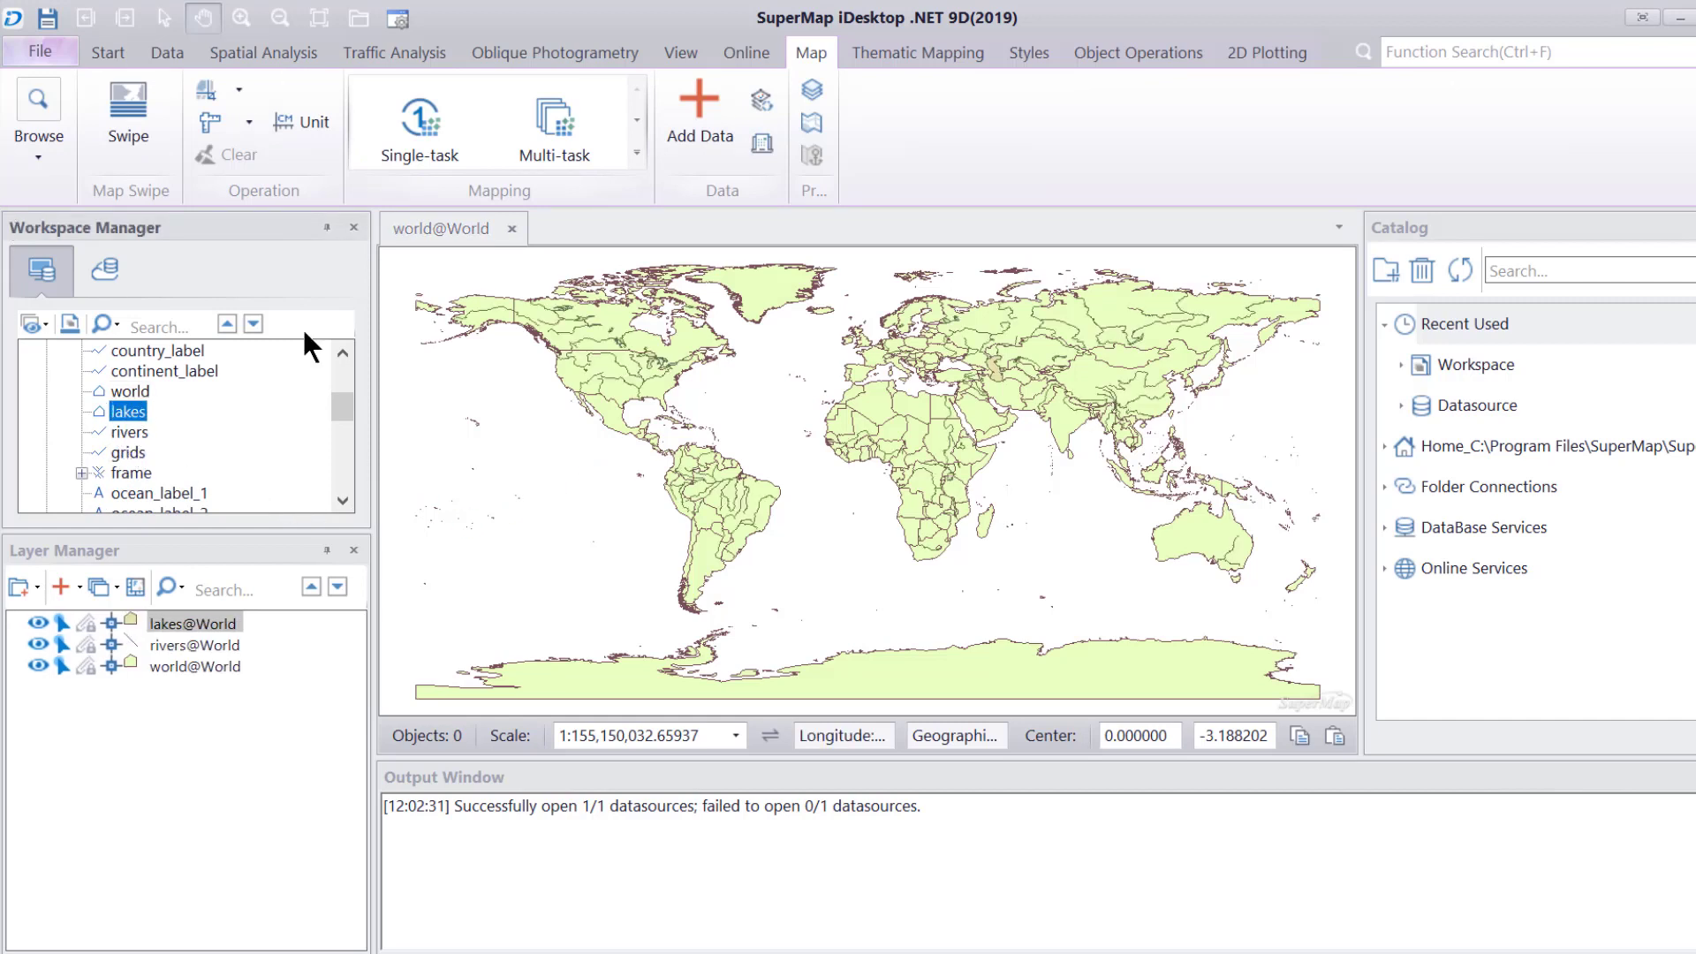
# Save the new map under the name 'world map 2'.
pyautogui.rightClick(740, 378)
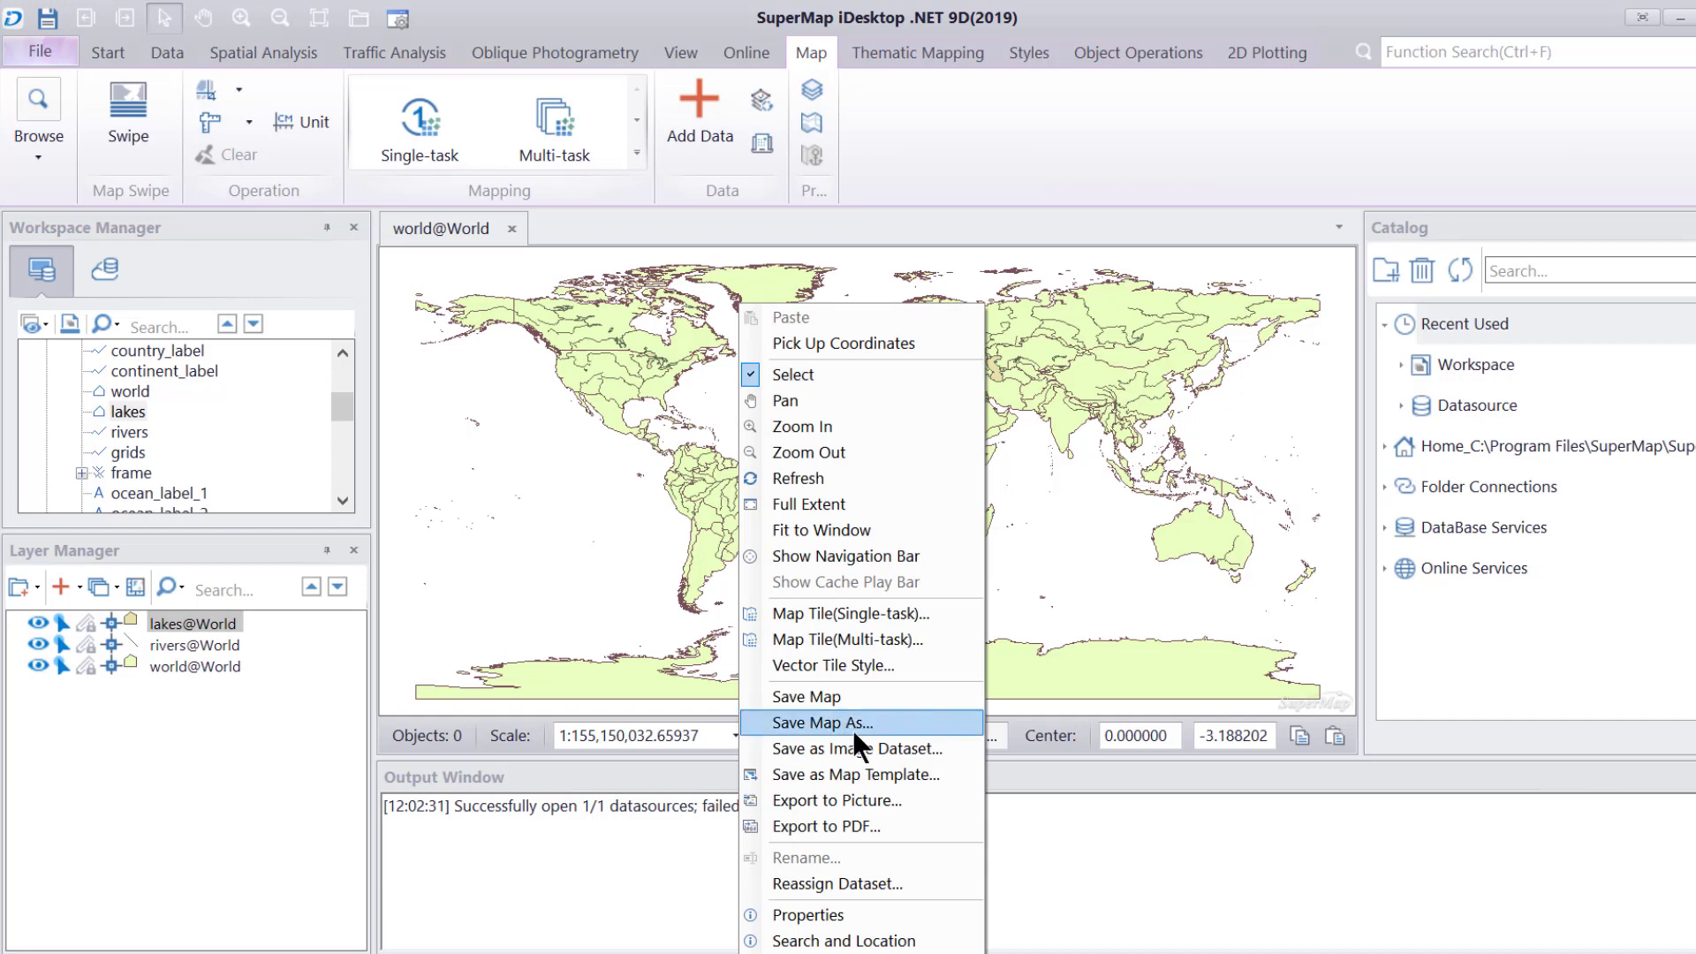
pyautogui.click(834, 721)
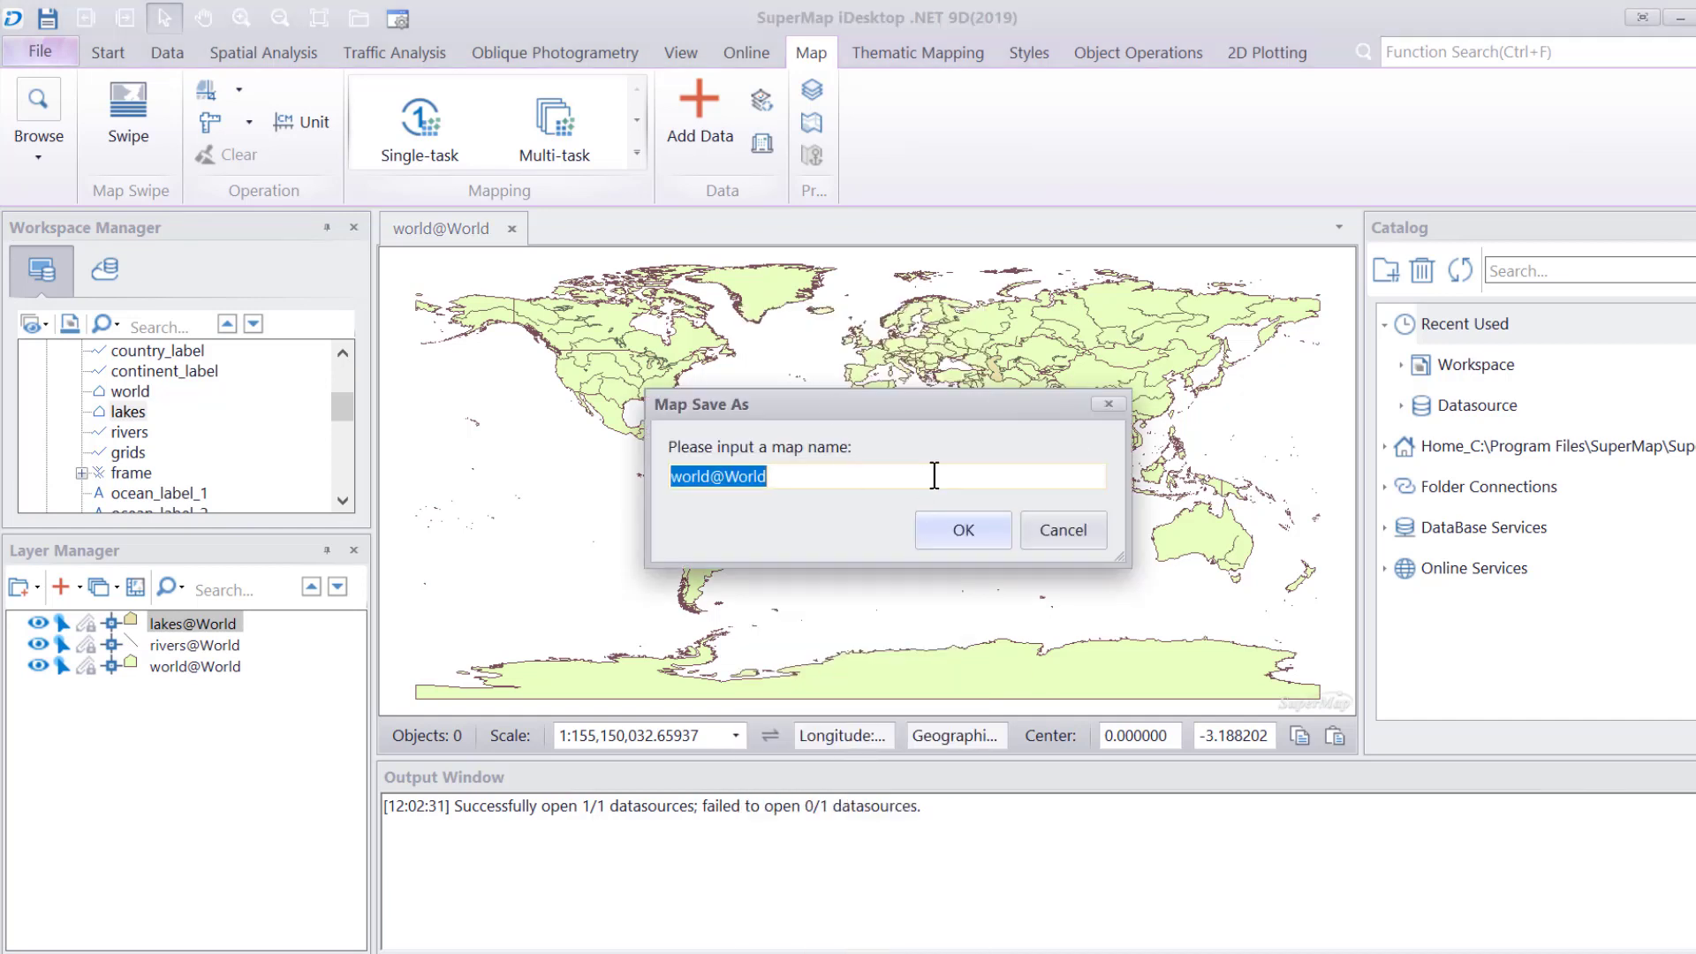
pyautogui.write('world')
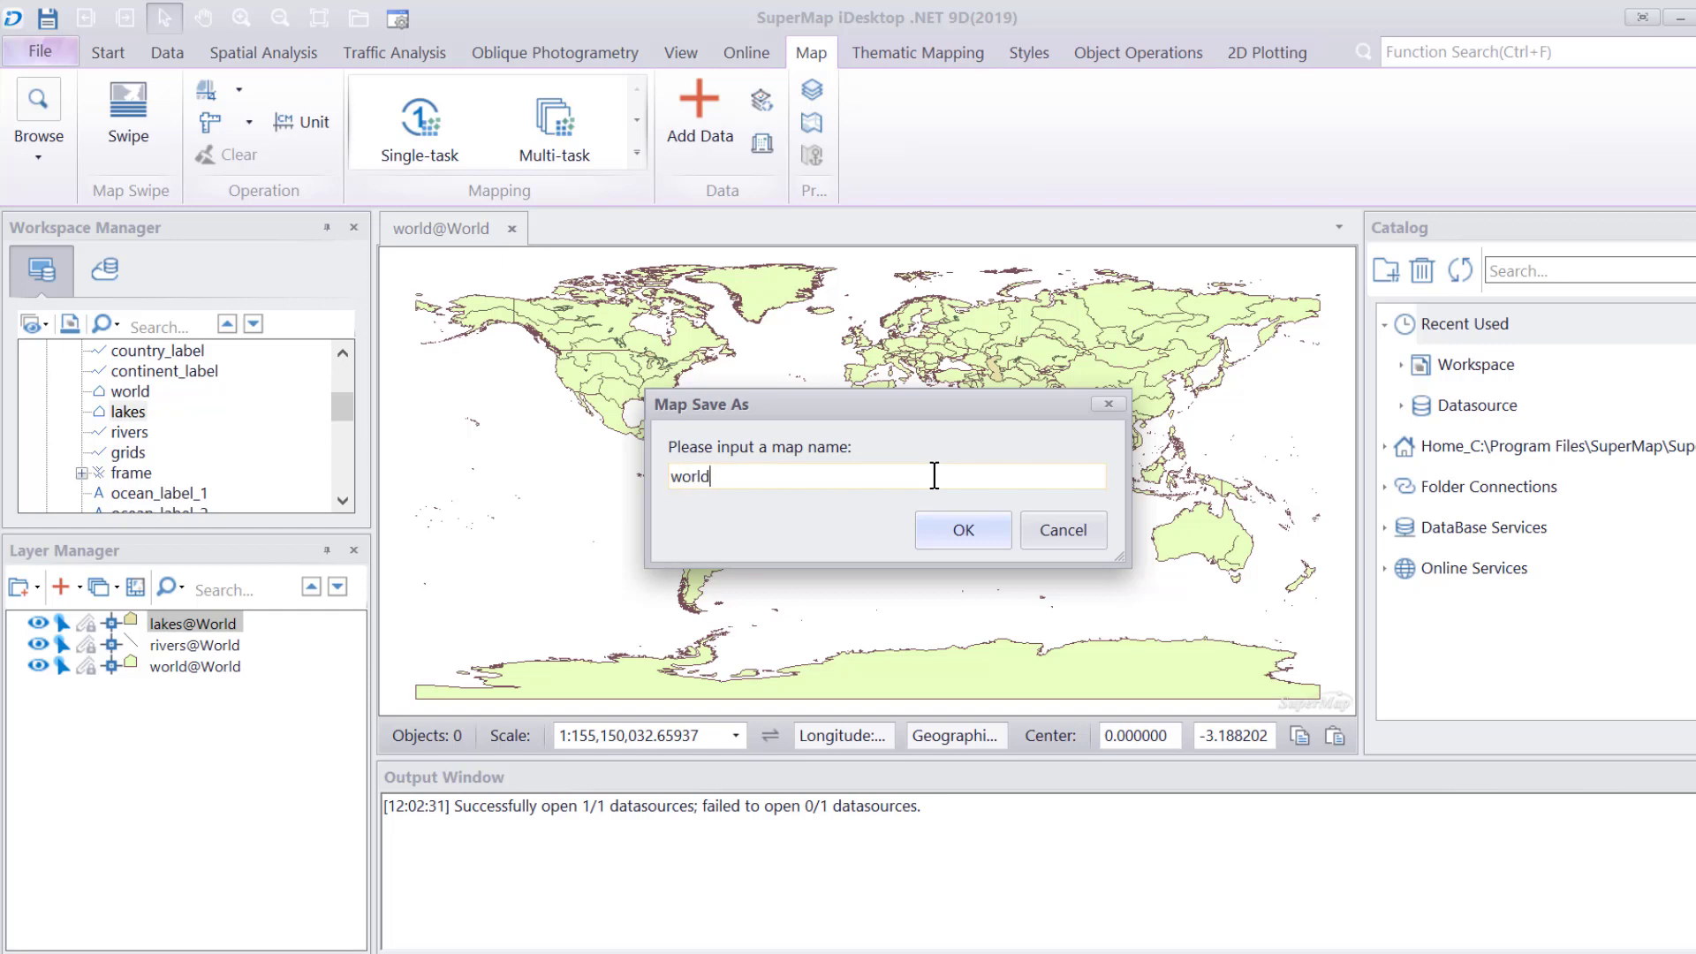
pyautogui.write(' map 2')
pyautogui.click(947, 539)
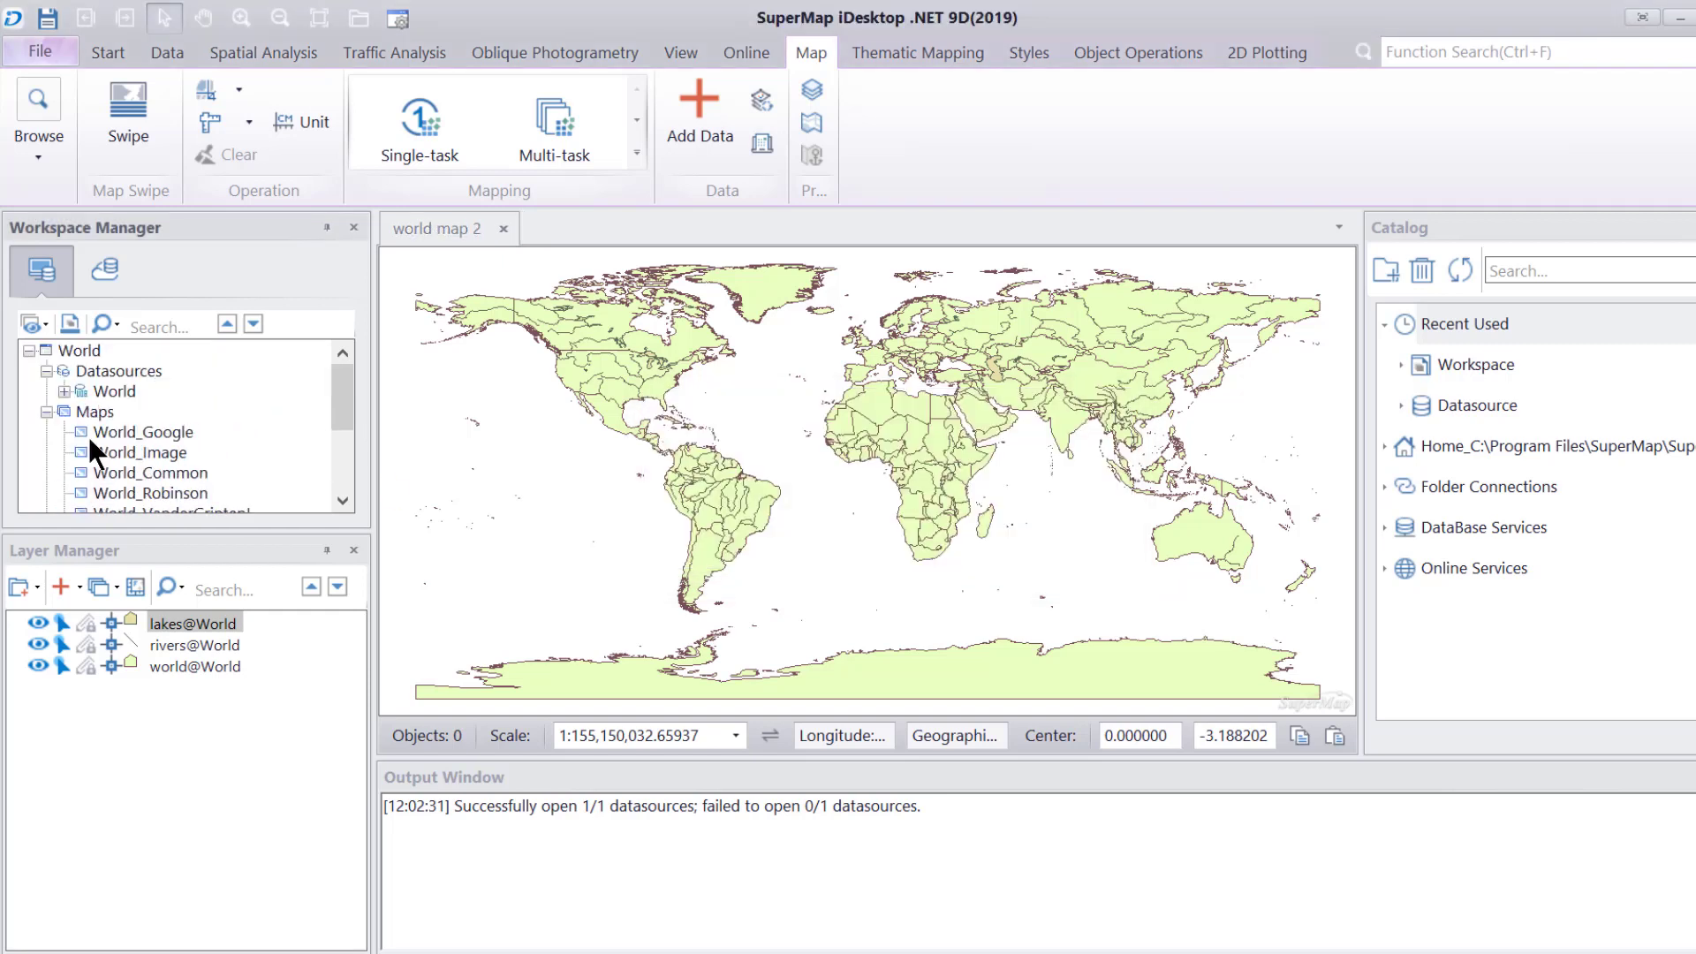
# Close the World workspace and answer the save prompt.
pyautogui.rightClick(88, 351)
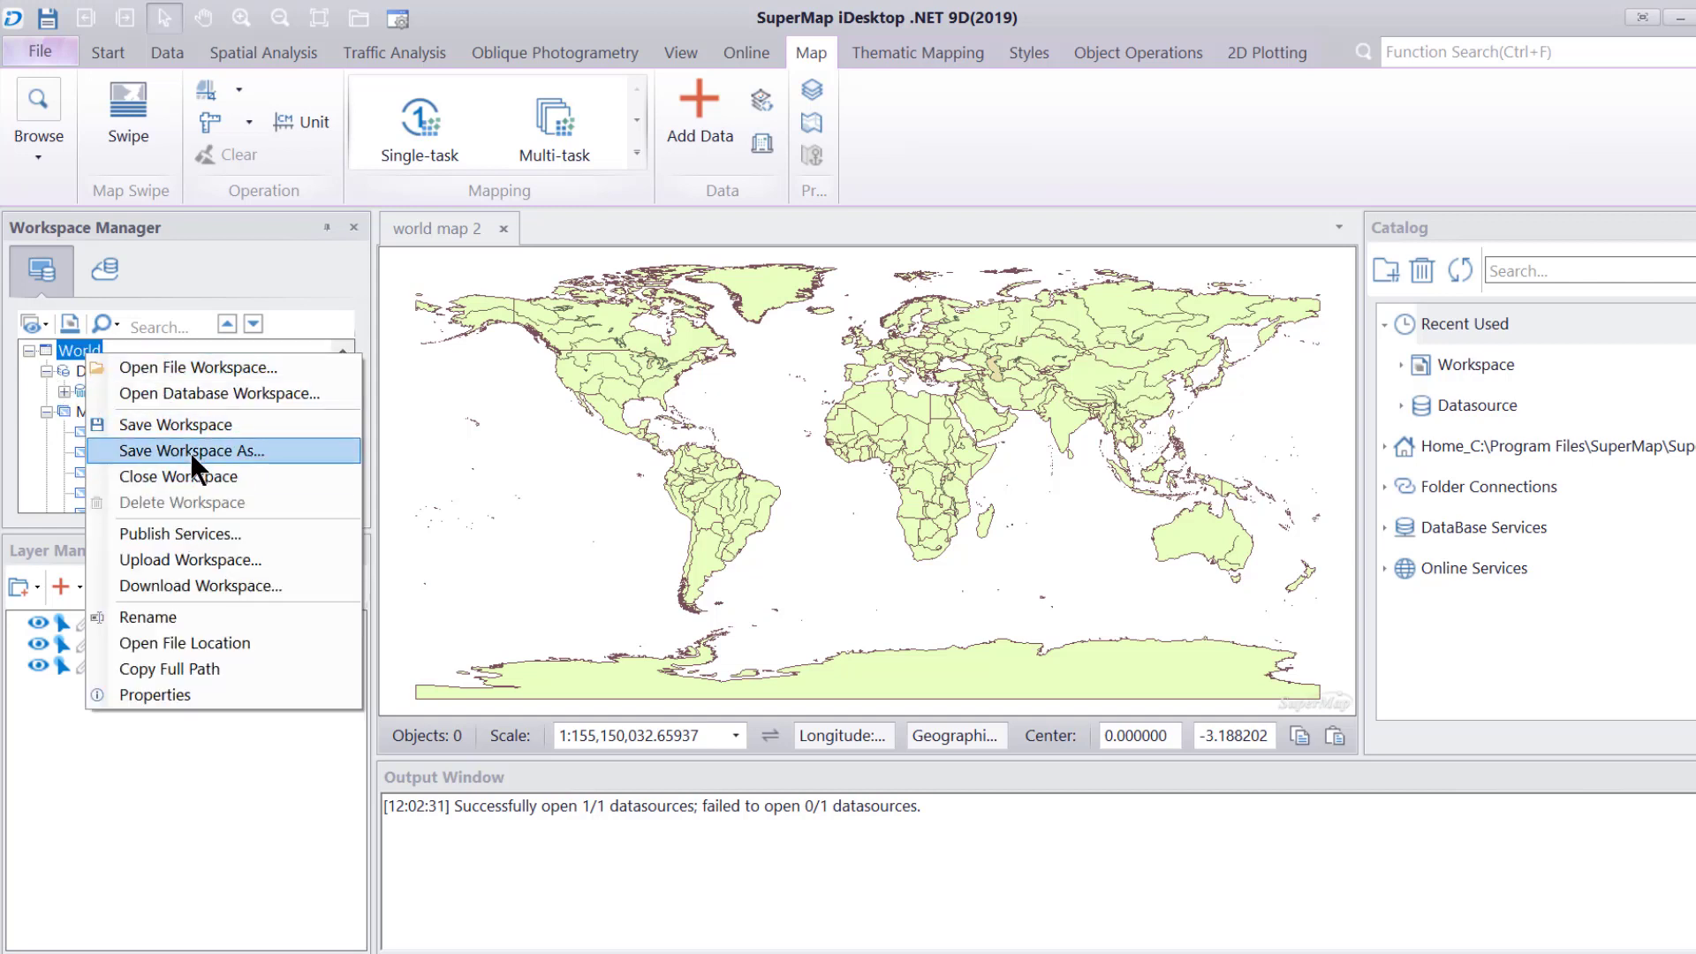
pyautogui.click(178, 471)
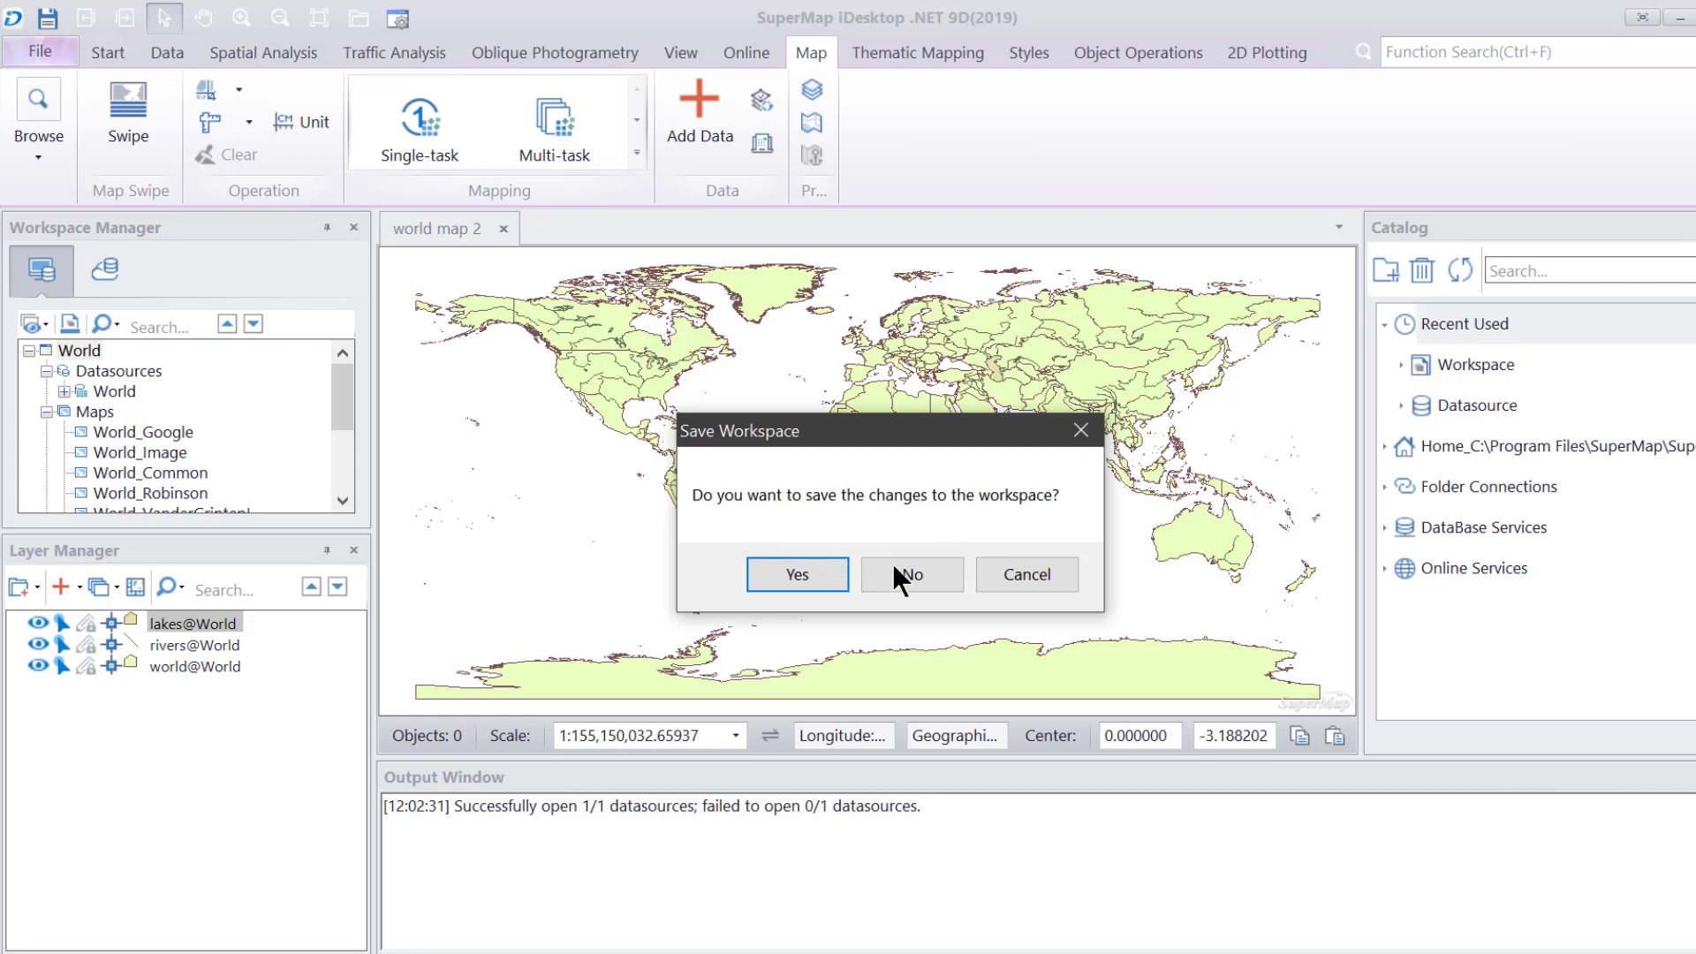
pyautogui.click(847, 574)
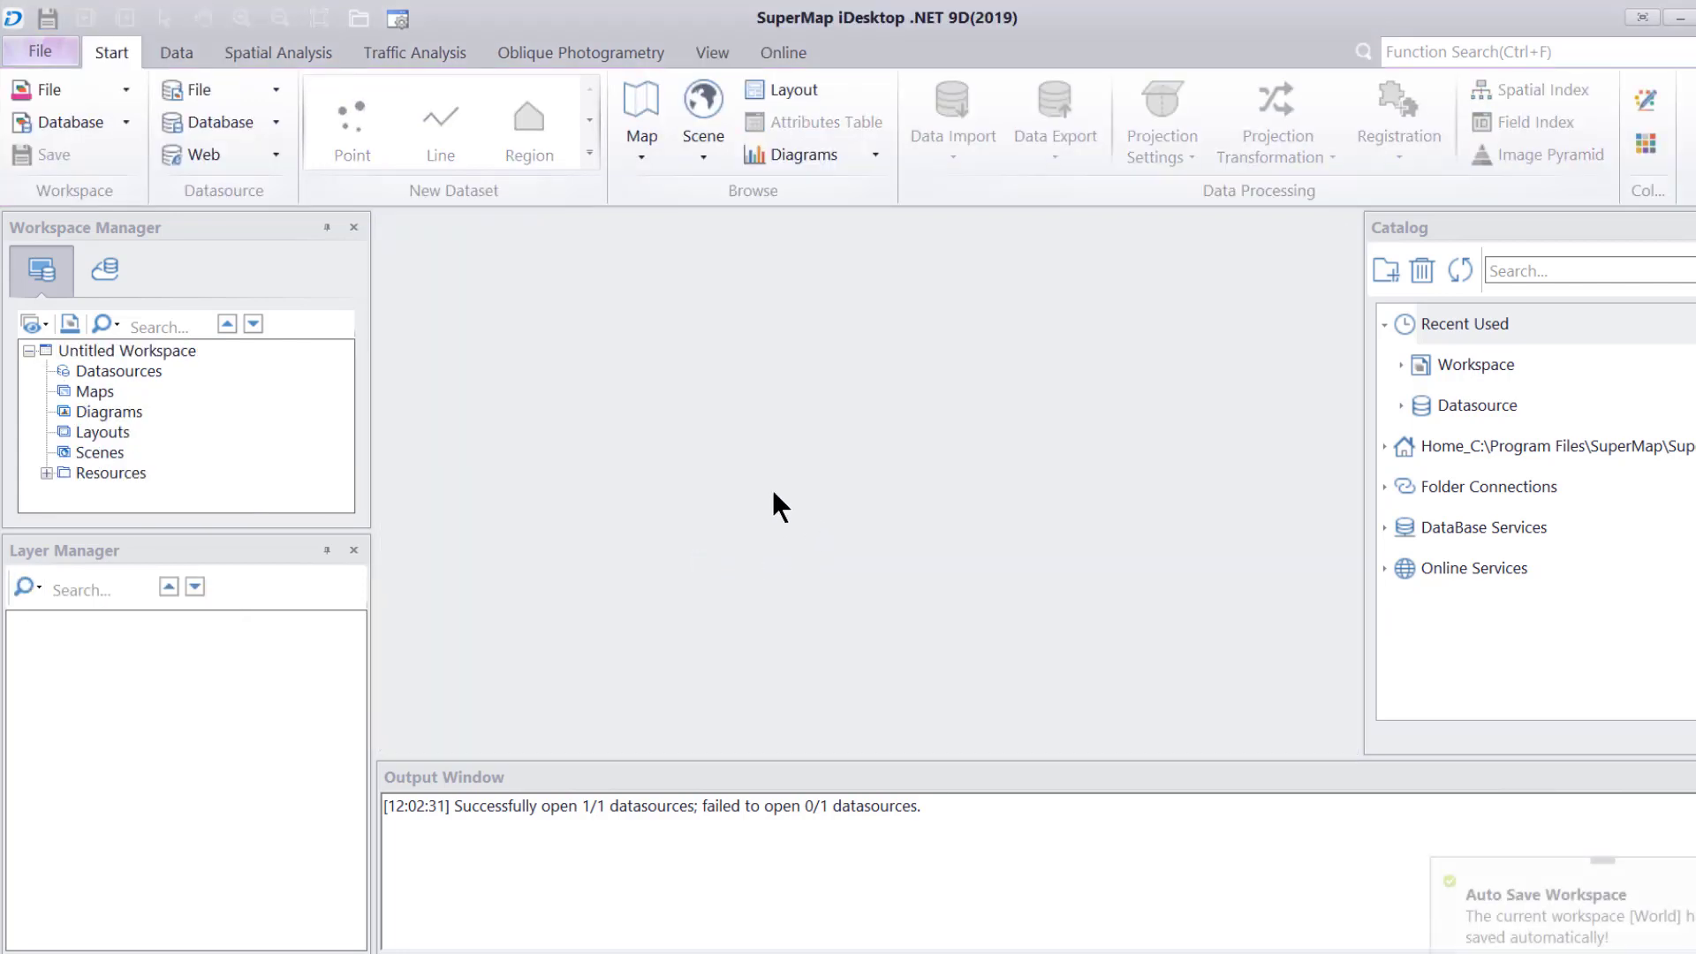
# Reopen World.smwu as the workspace.
pyautogui.rightClick(114, 350)
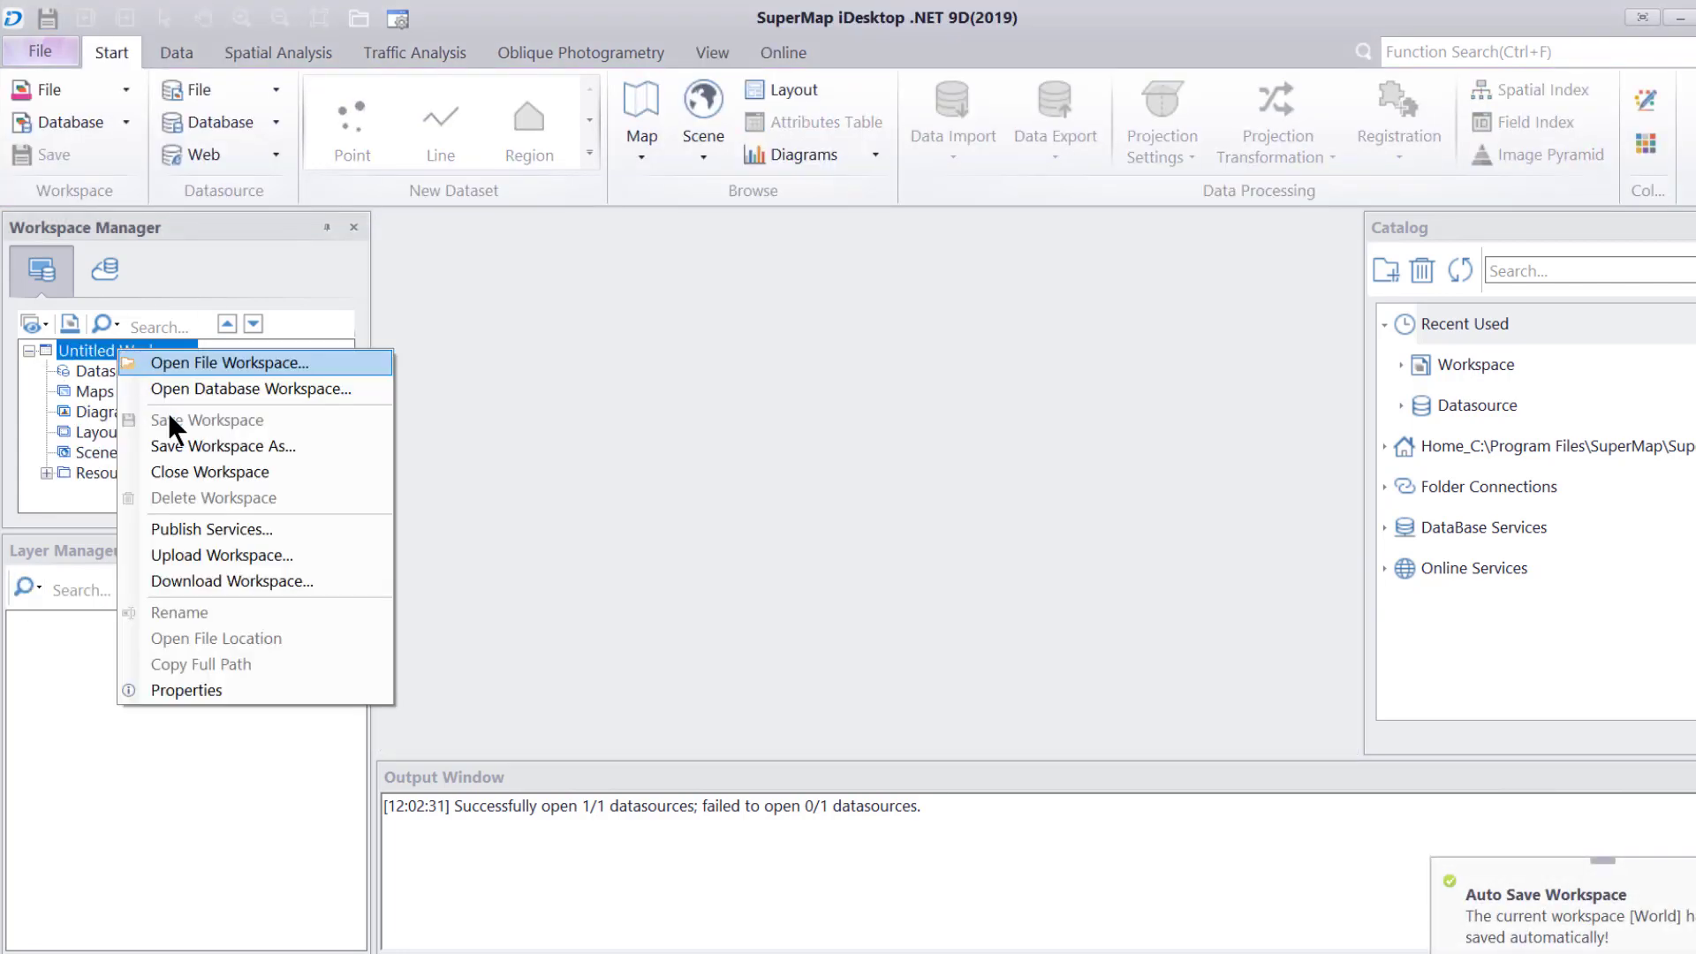
pyautogui.click(258, 363)
pyautogui.click(797, 390)
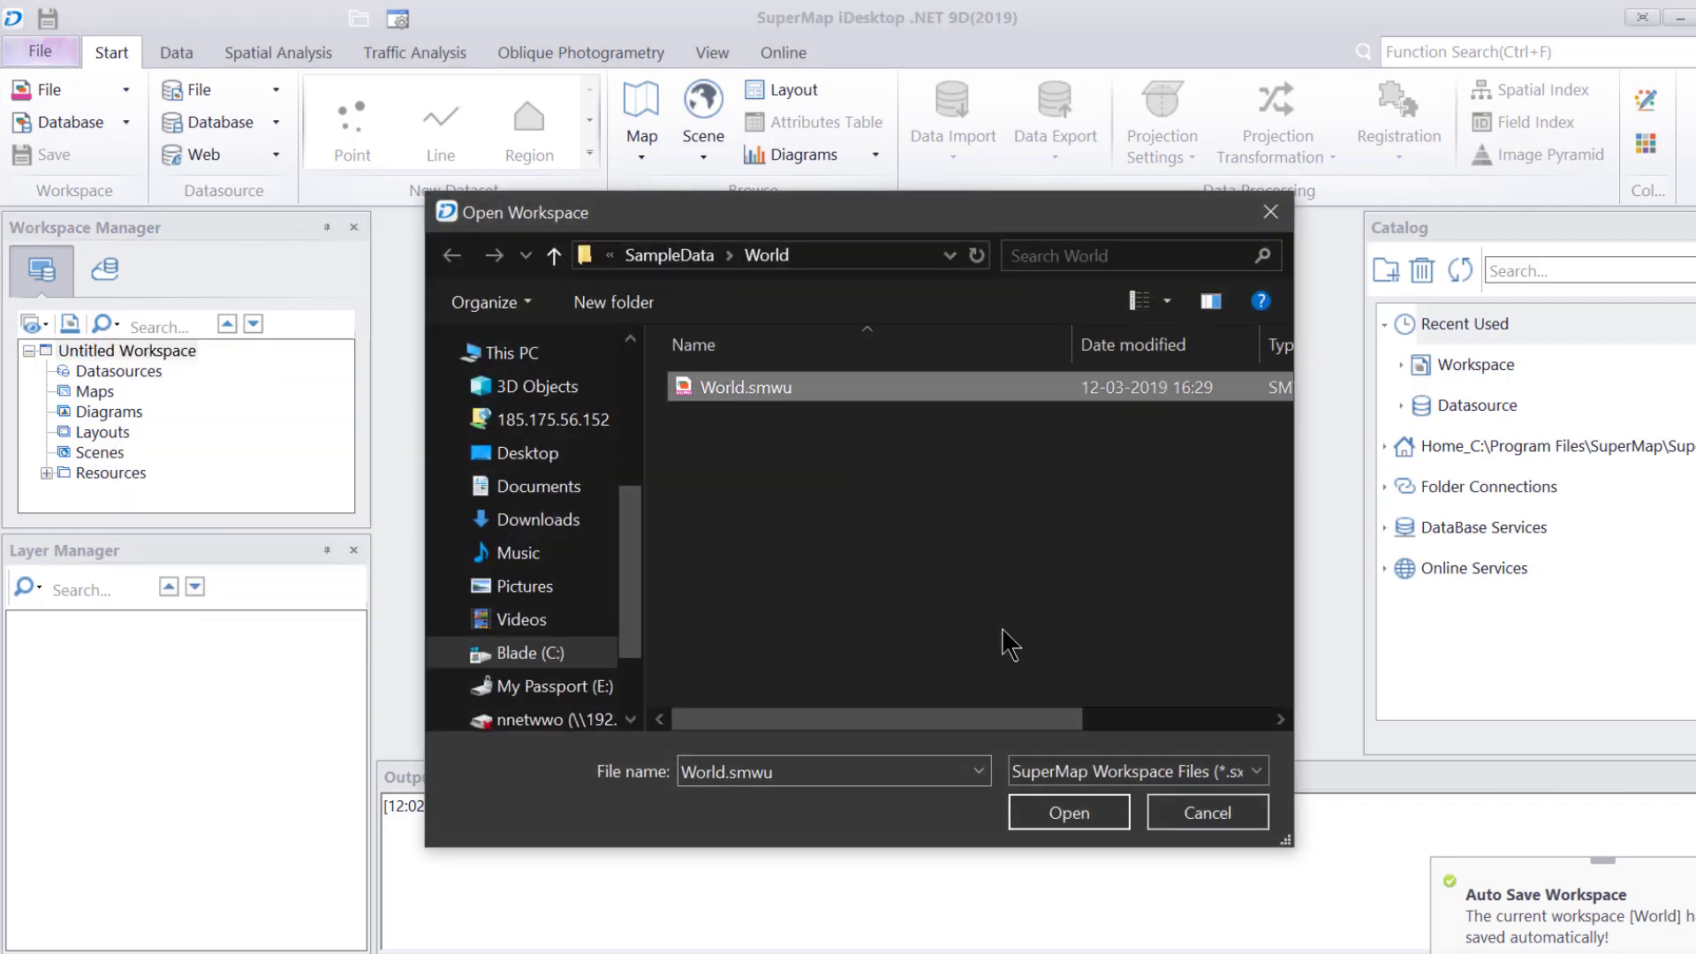
pyautogui.click(1069, 813)
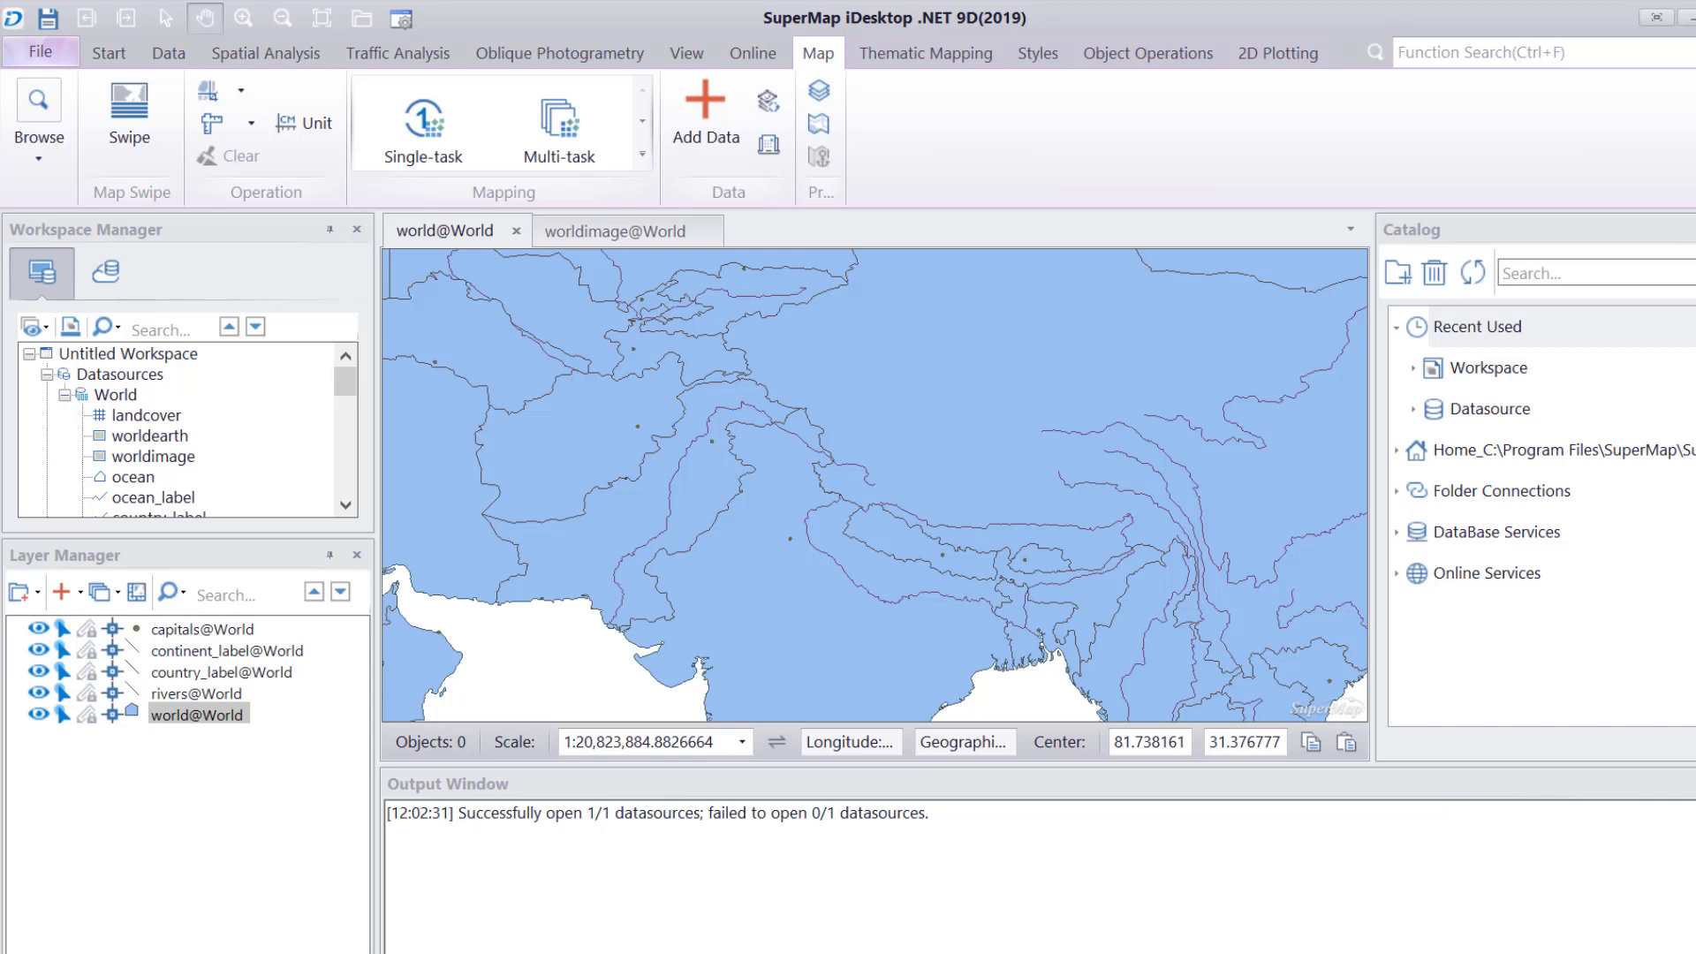
pyautogui.click(219, 646)
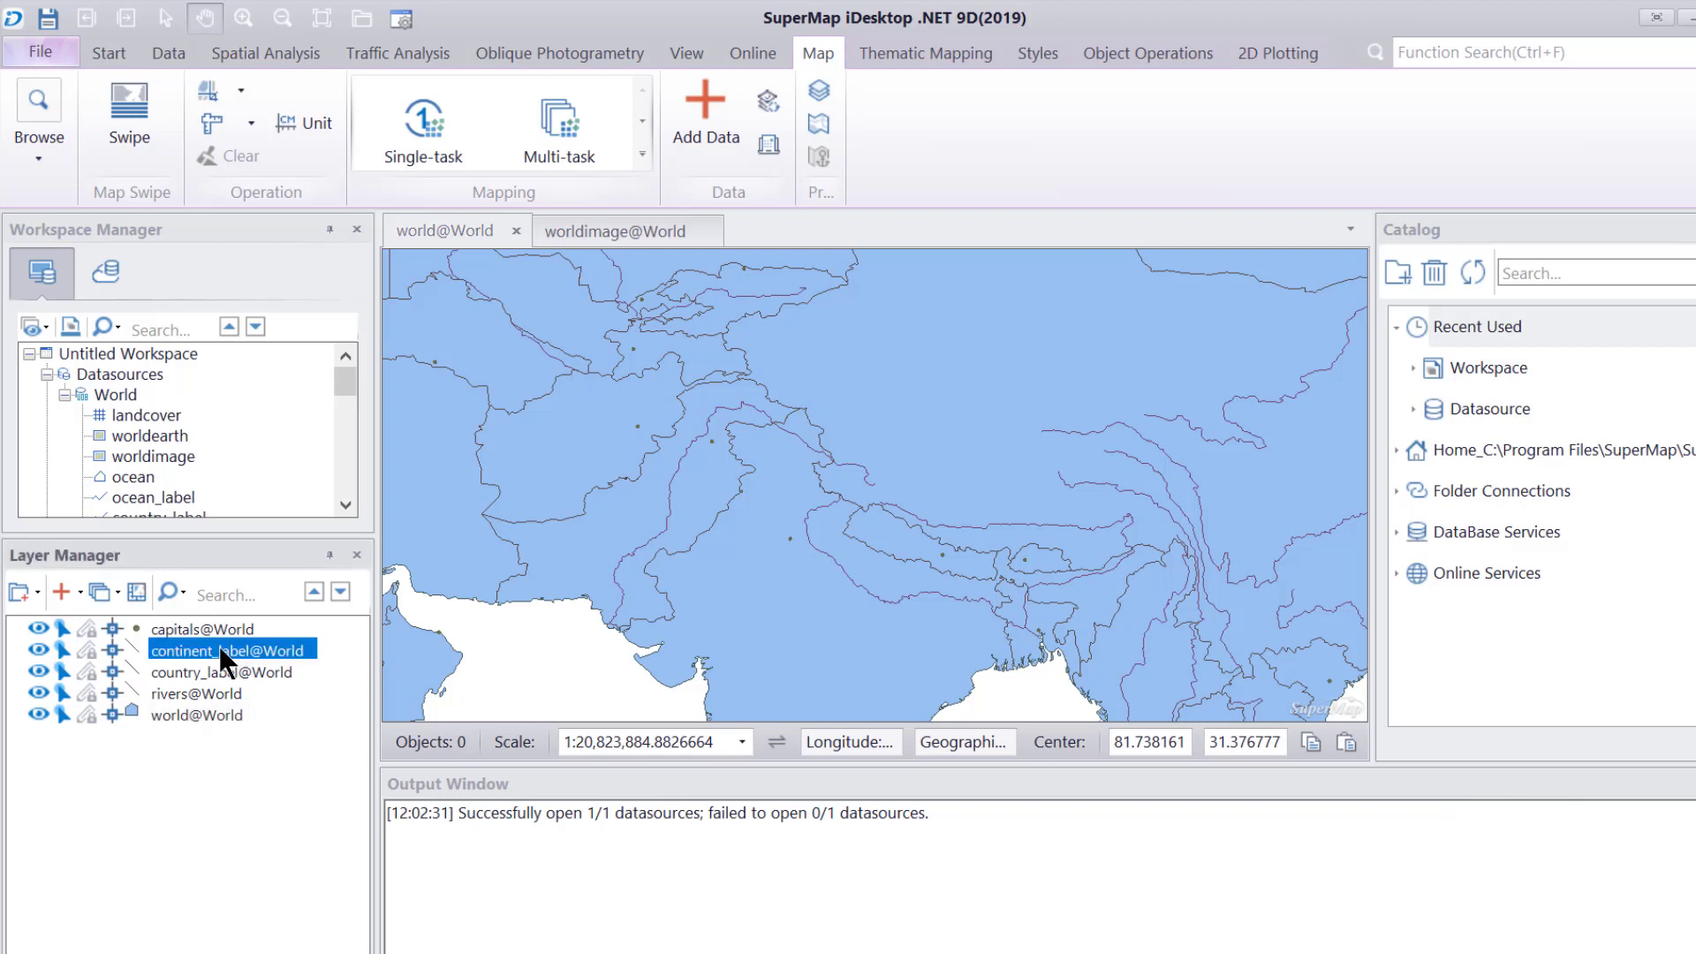
pyautogui.click(234, 671)
pyautogui.click(212, 692)
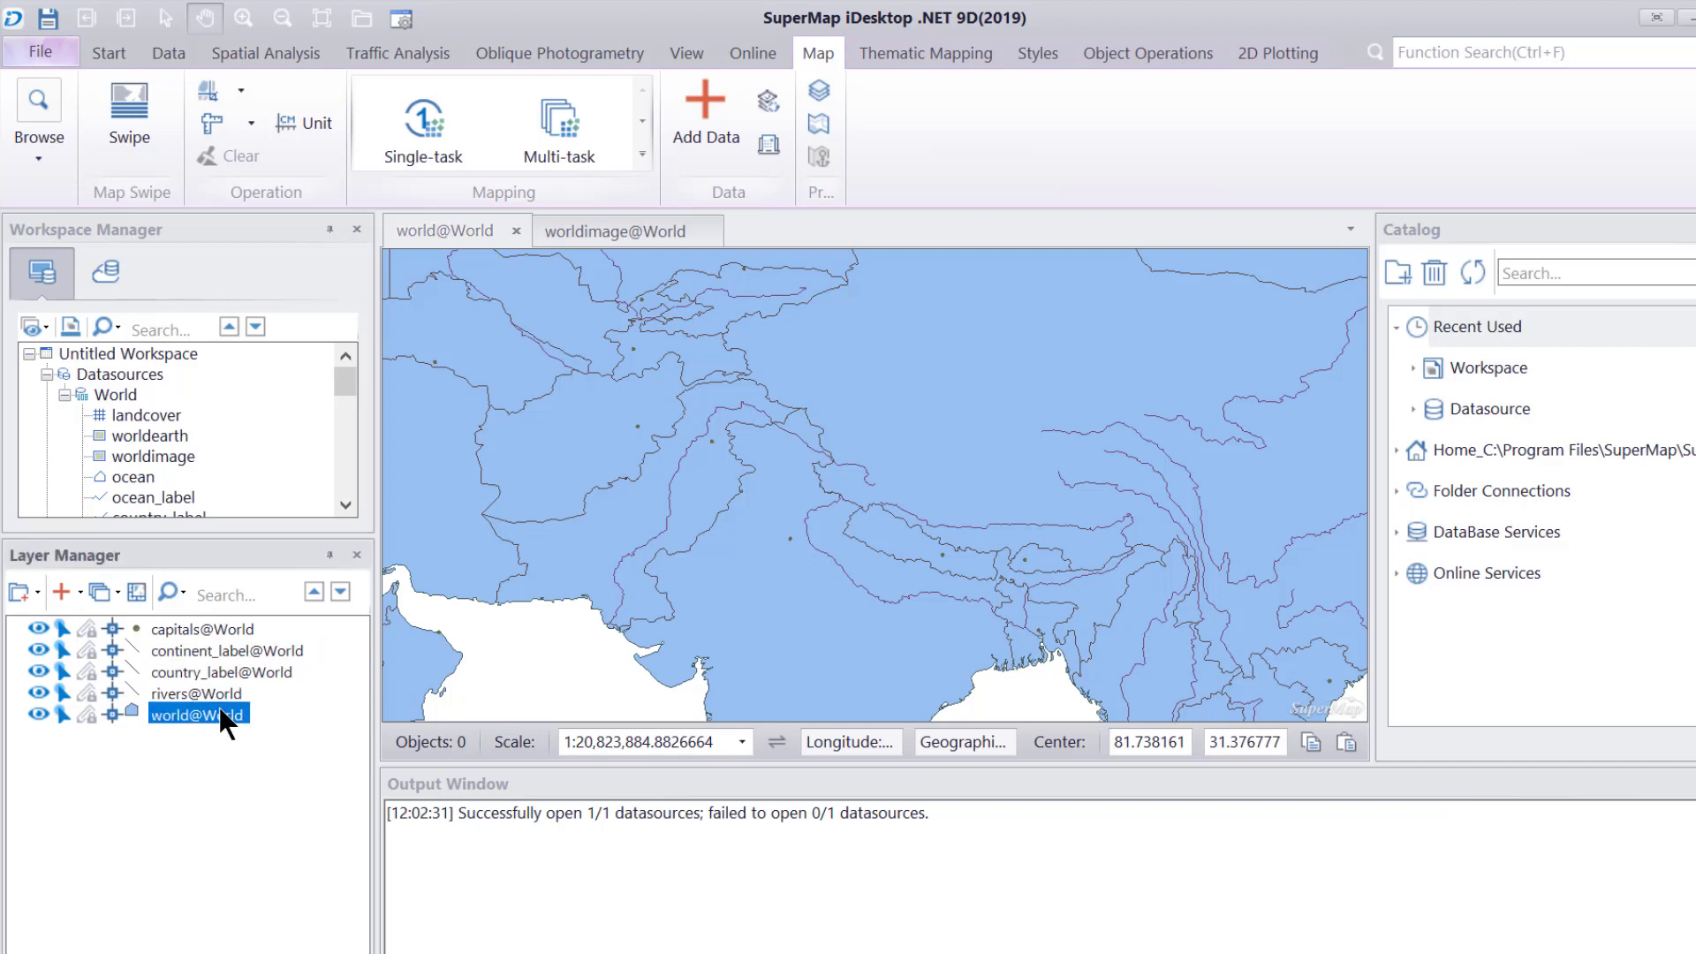
pyautogui.click(137, 630)
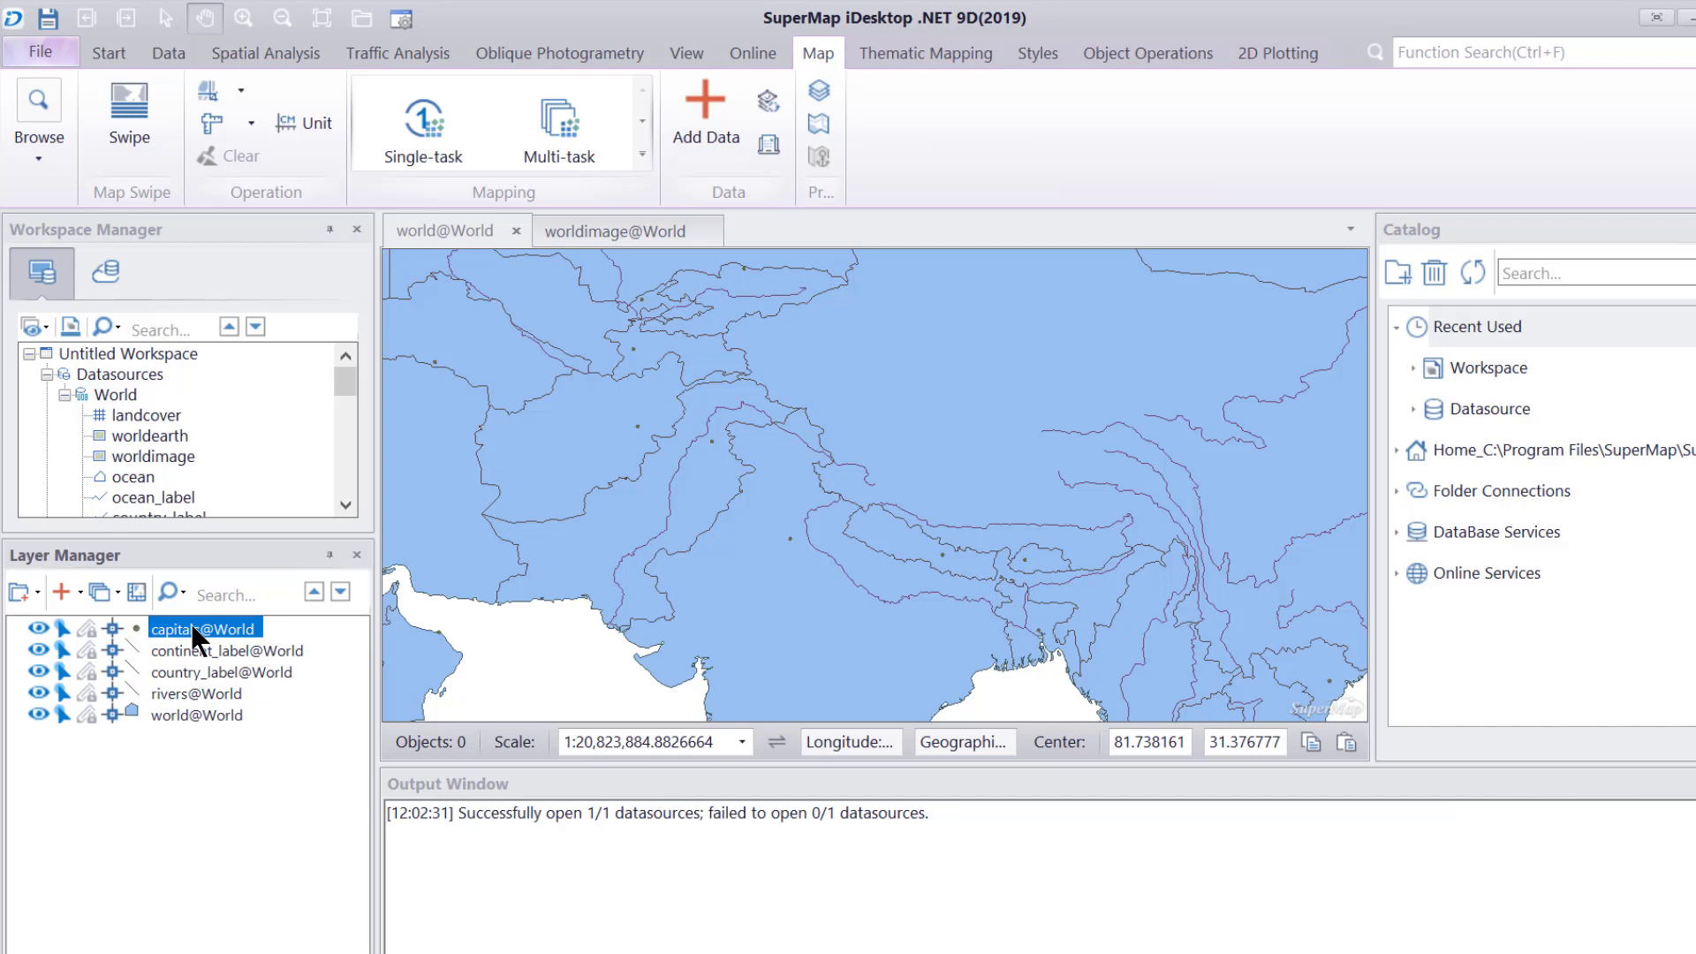
pyautogui.moveTo(191, 624); pyautogui.dragTo(192, 721)
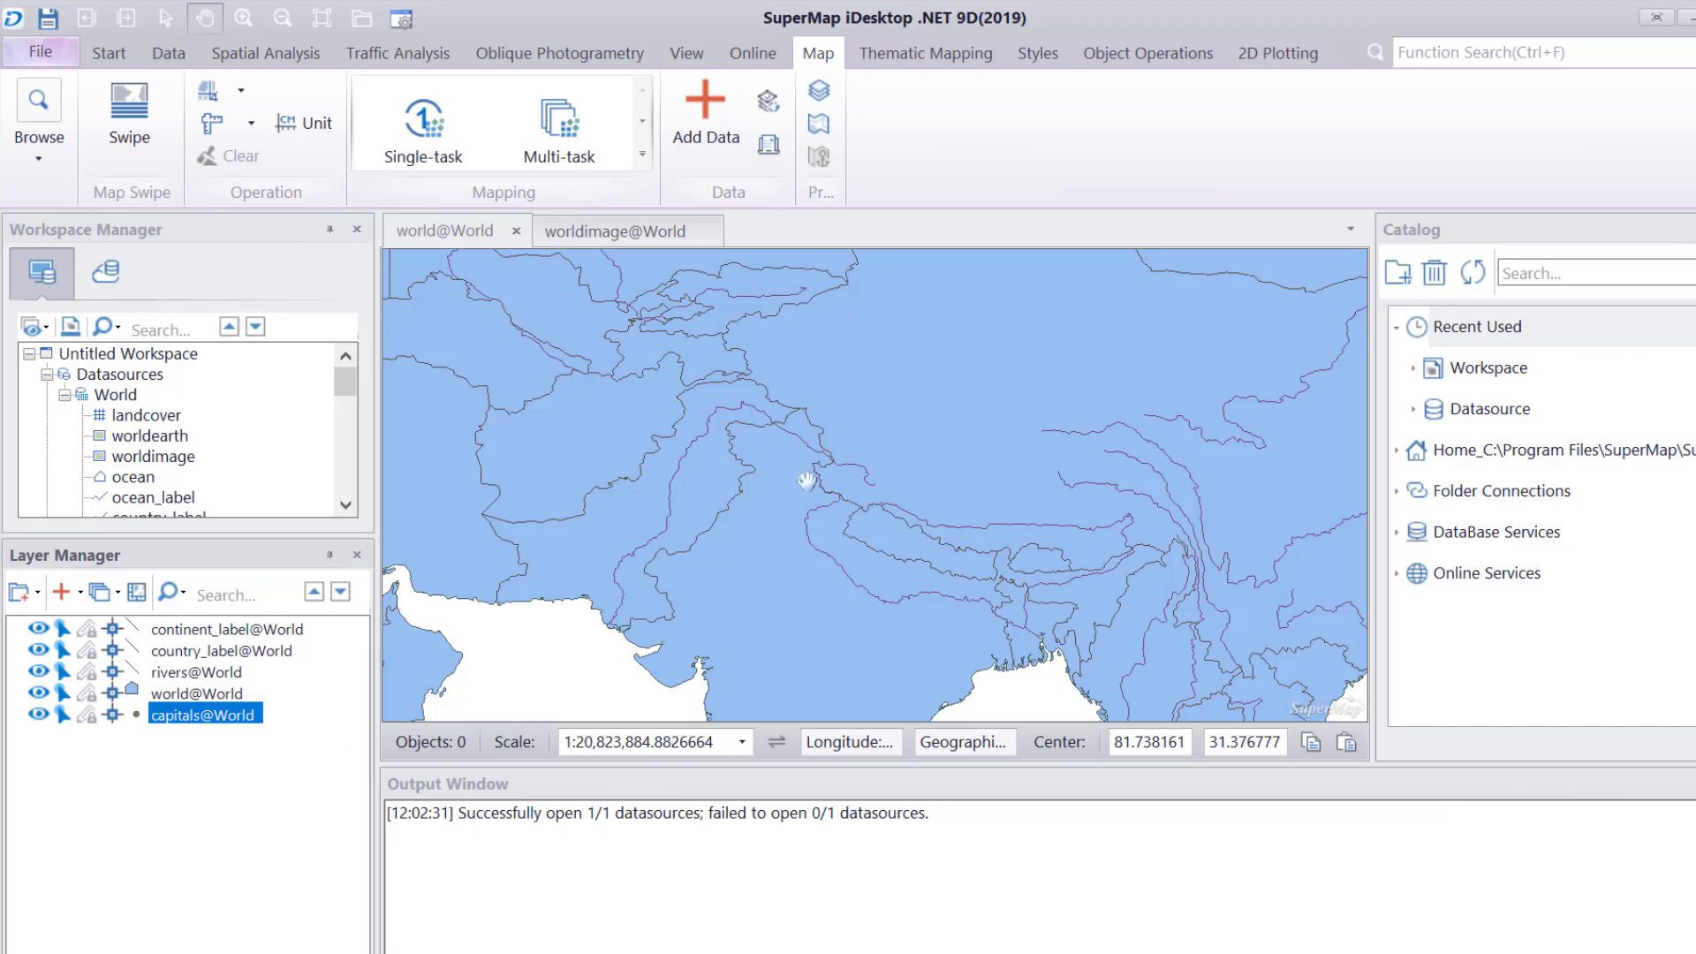
pyautogui.click(149, 630)
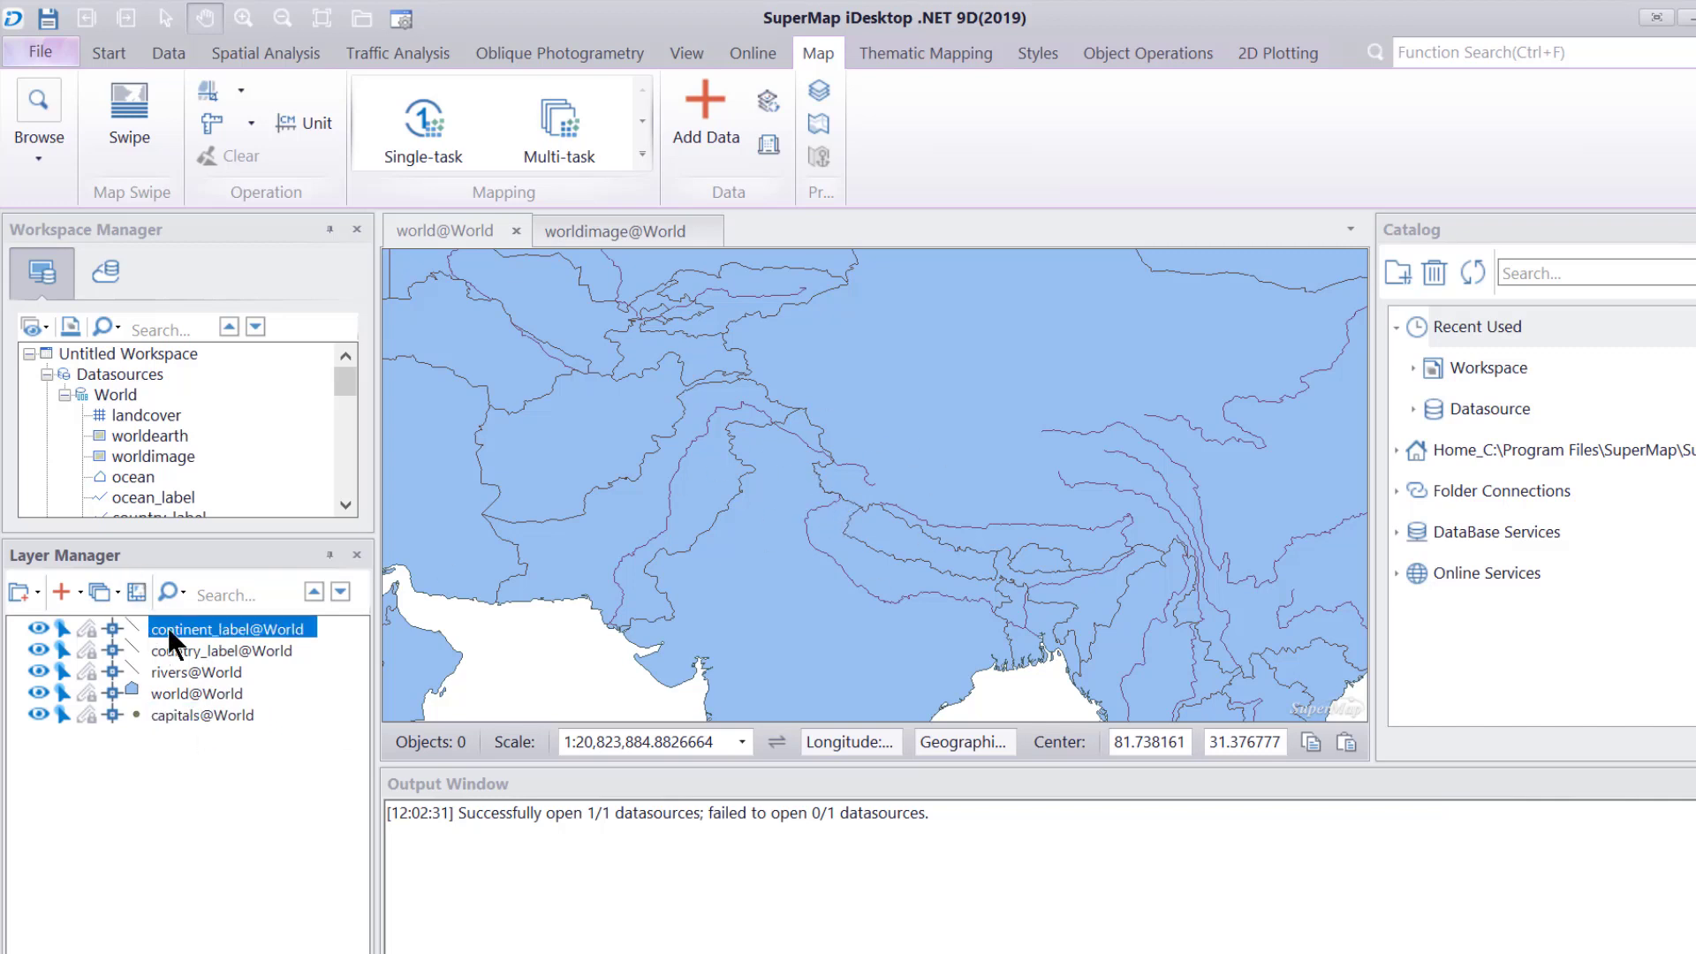
pyautogui.click(166, 700)
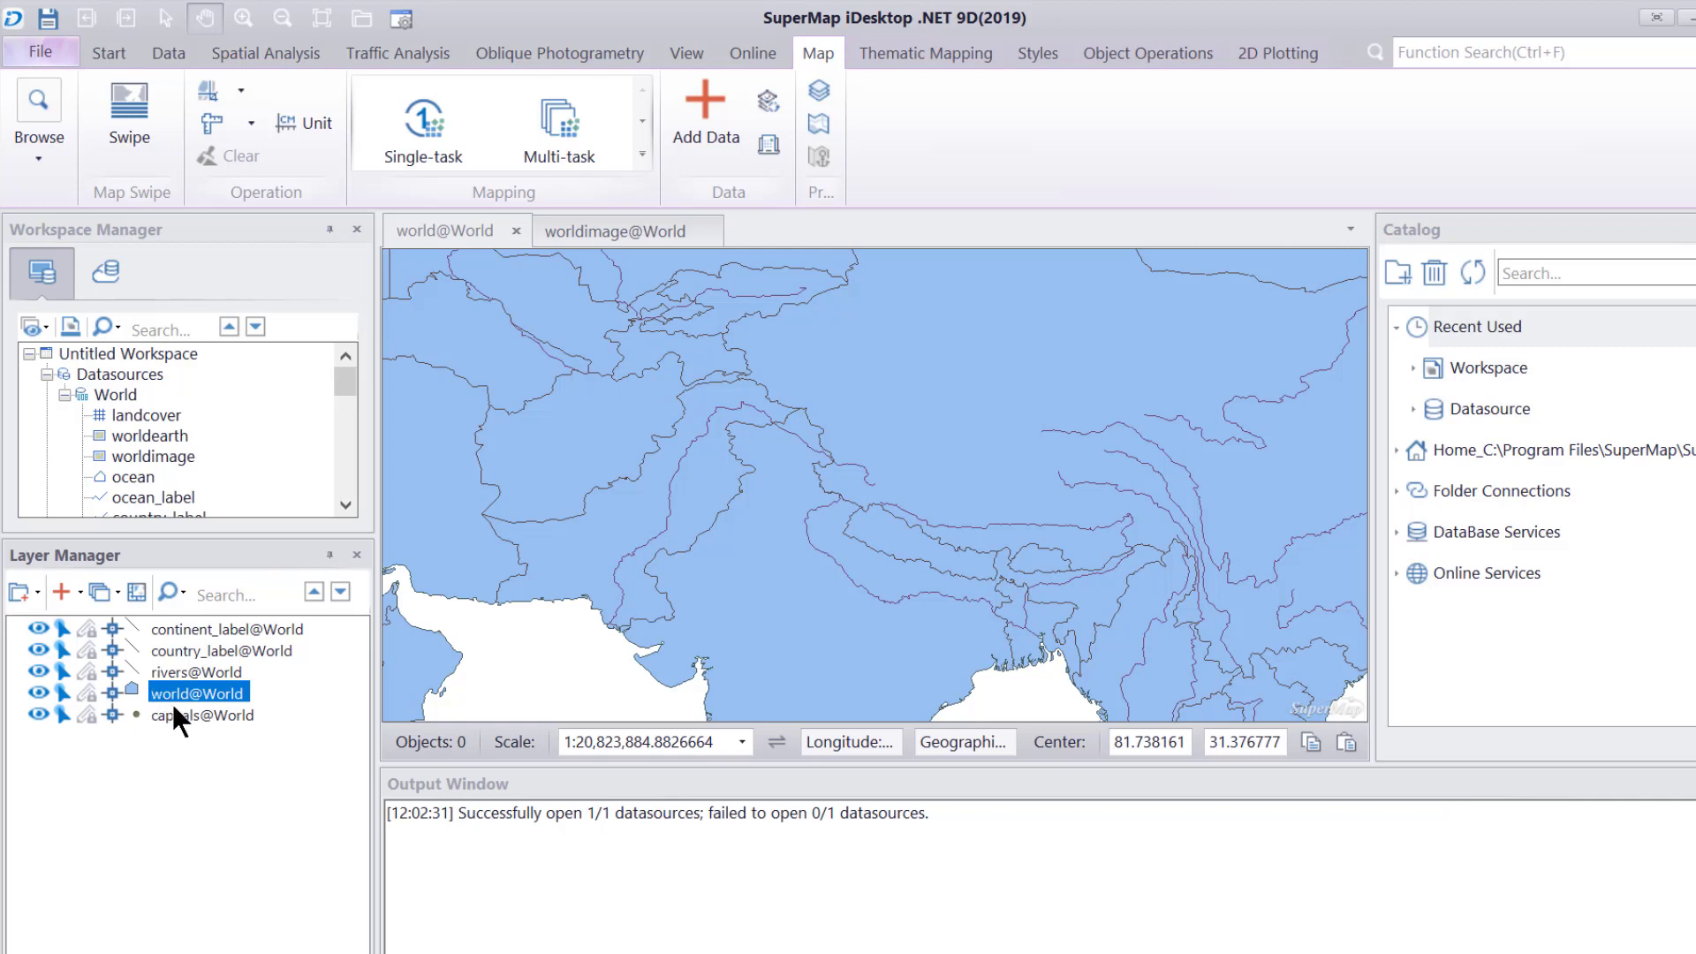
pyautogui.click(163, 717)
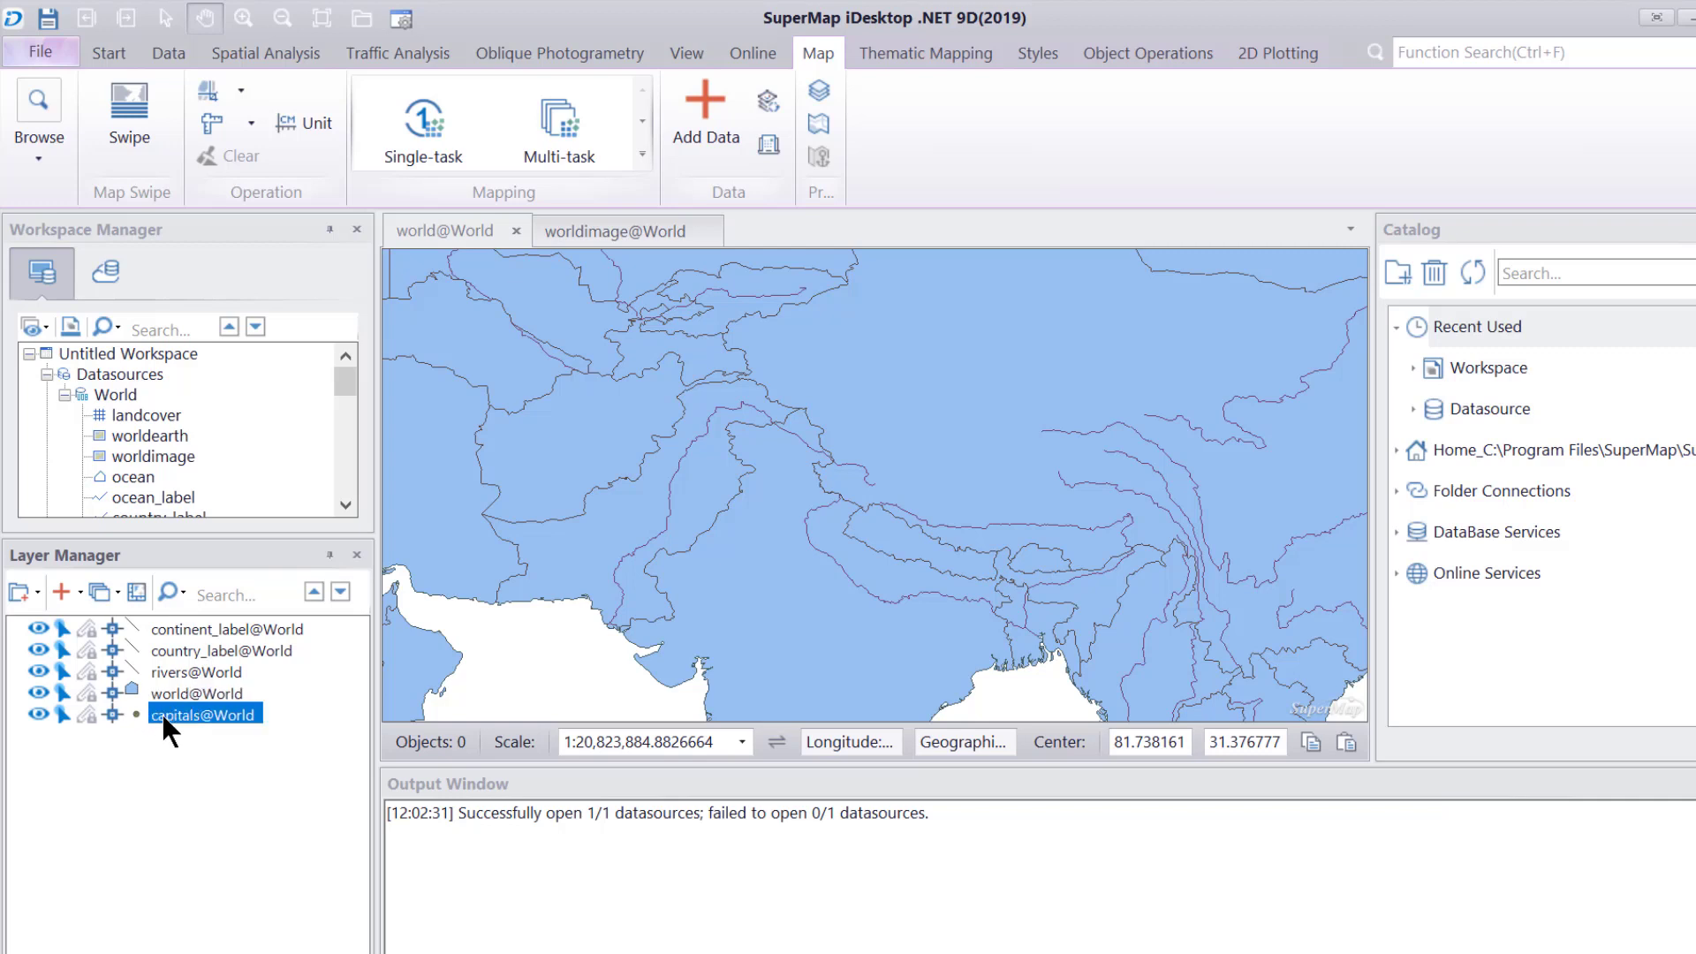
pyautogui.moveTo(162, 714); pyautogui.dragTo(159, 626)
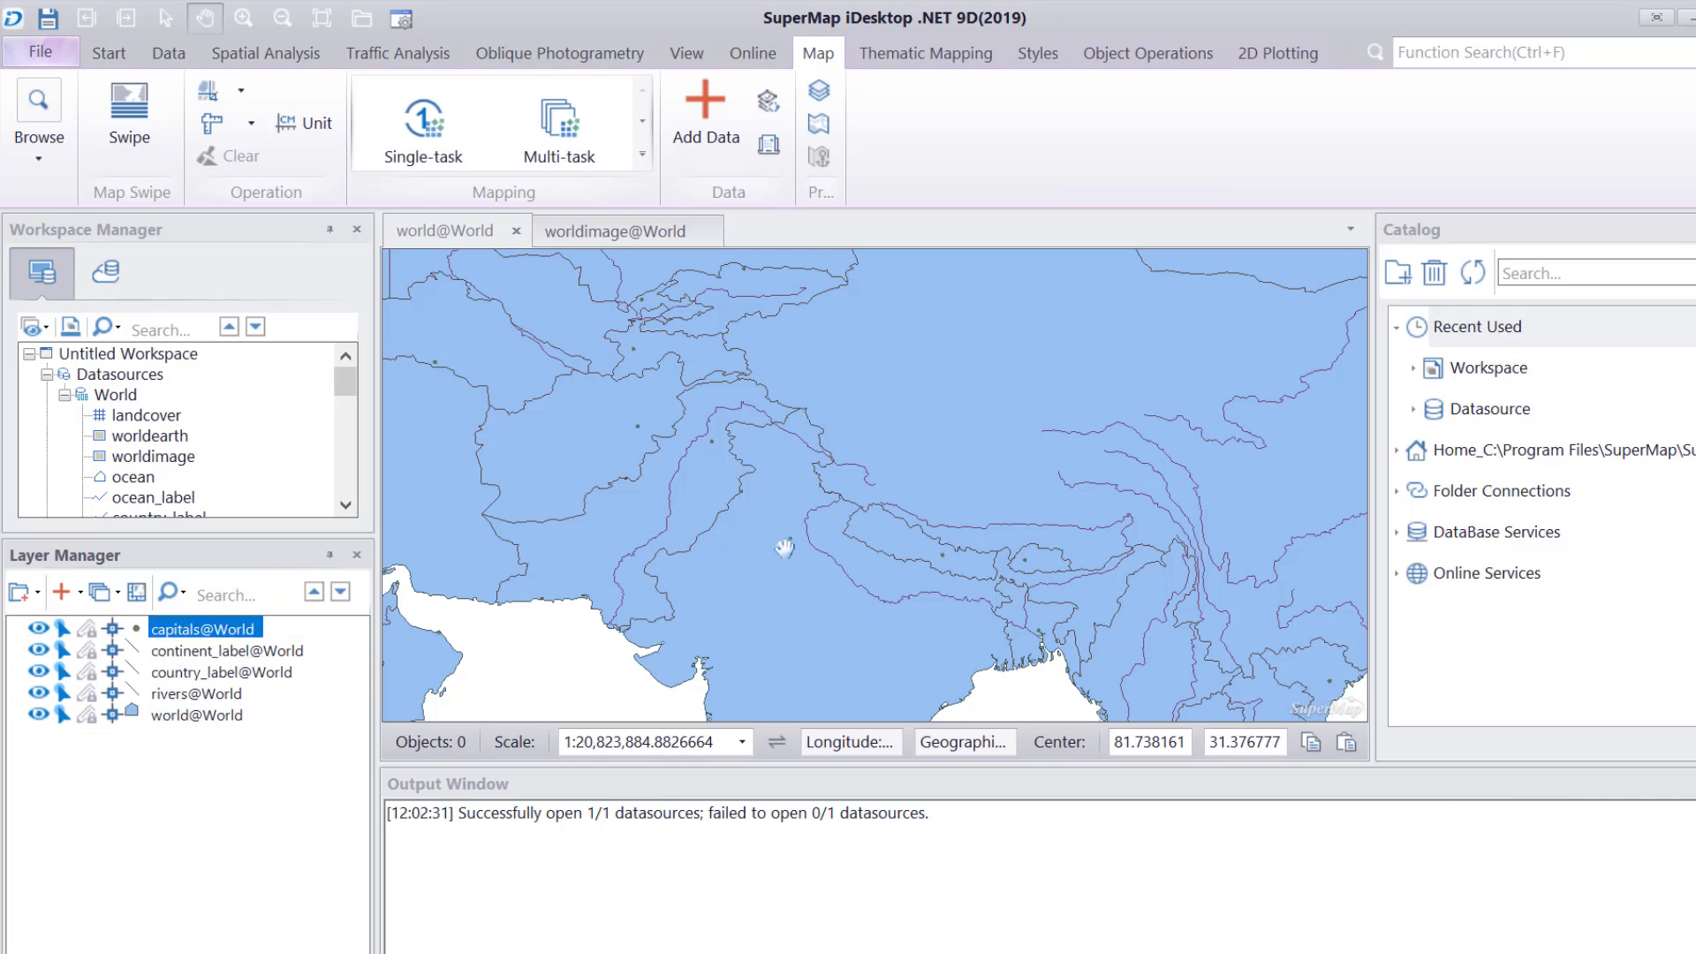